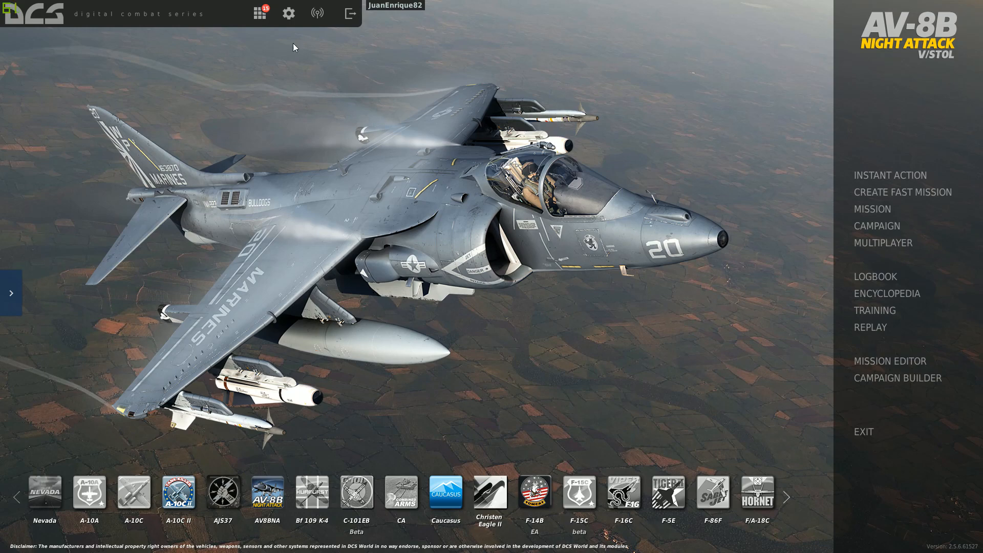
left_click(290, 14)
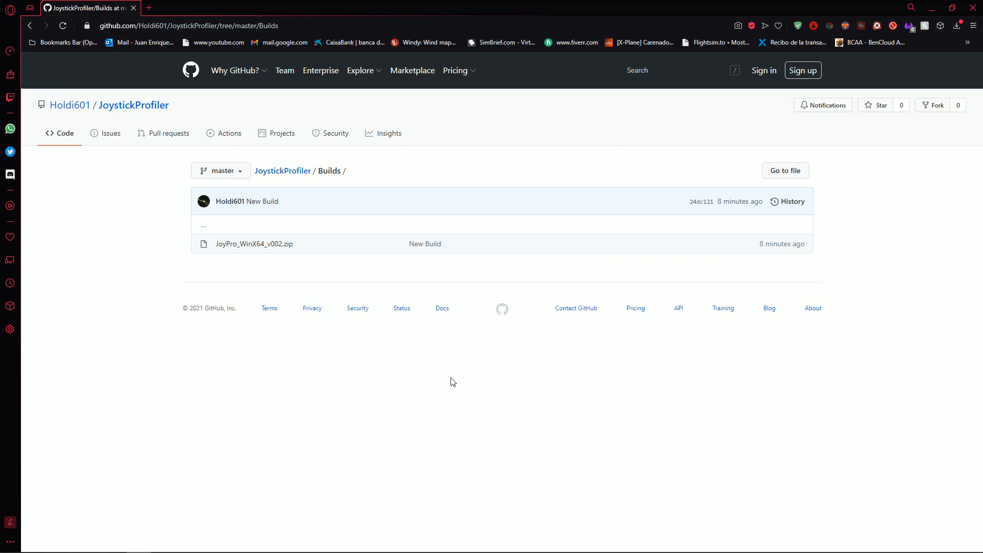
- Open the main page of the JoystickProfiler repository and read through its README
left_click(281, 175)
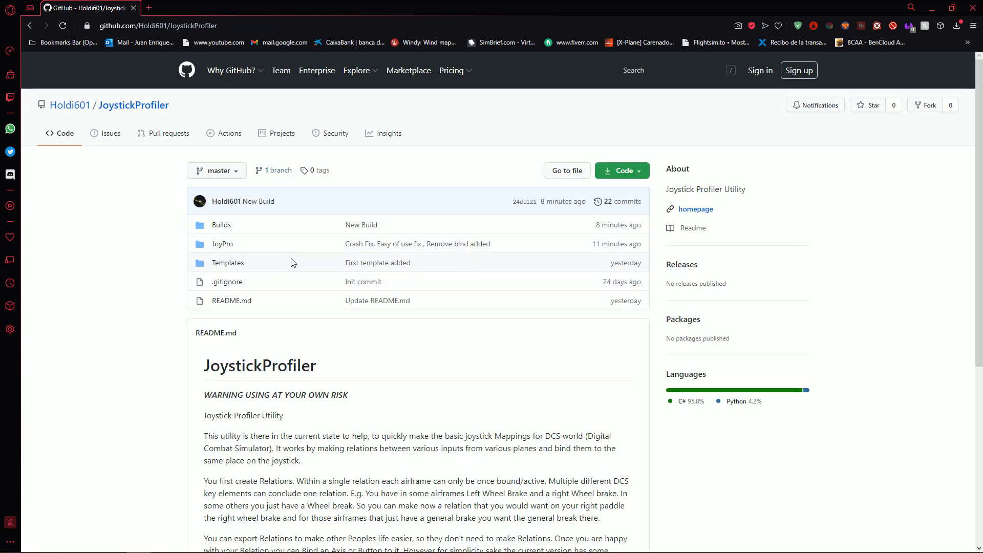
scroll(171, 286, "down", 4)
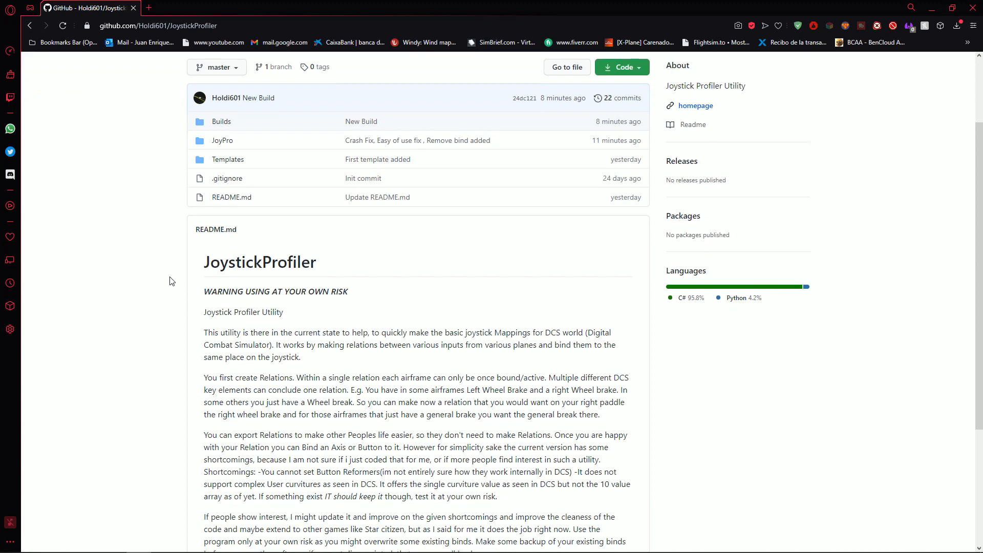
scroll(172, 281, "down", 1)
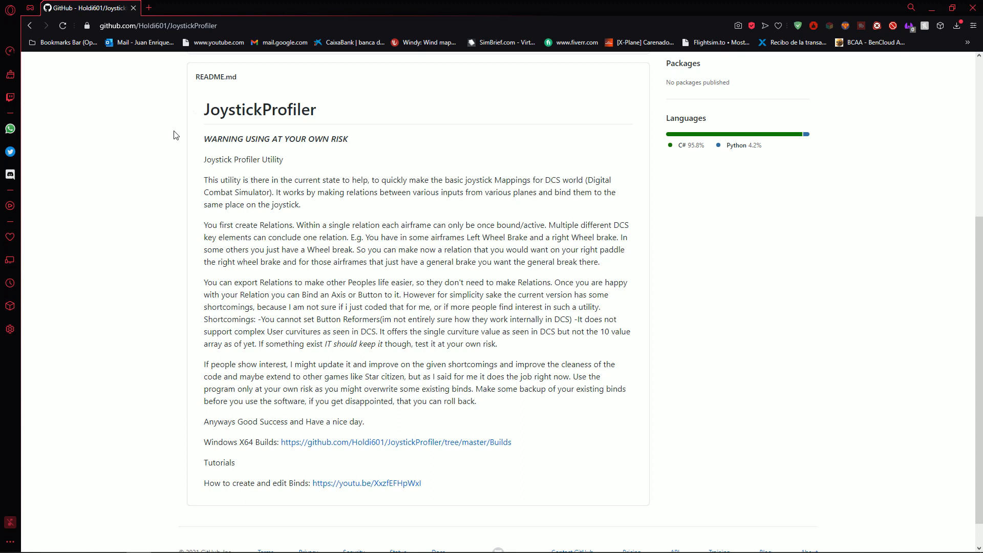
scroll(174, 135, "up", 5)
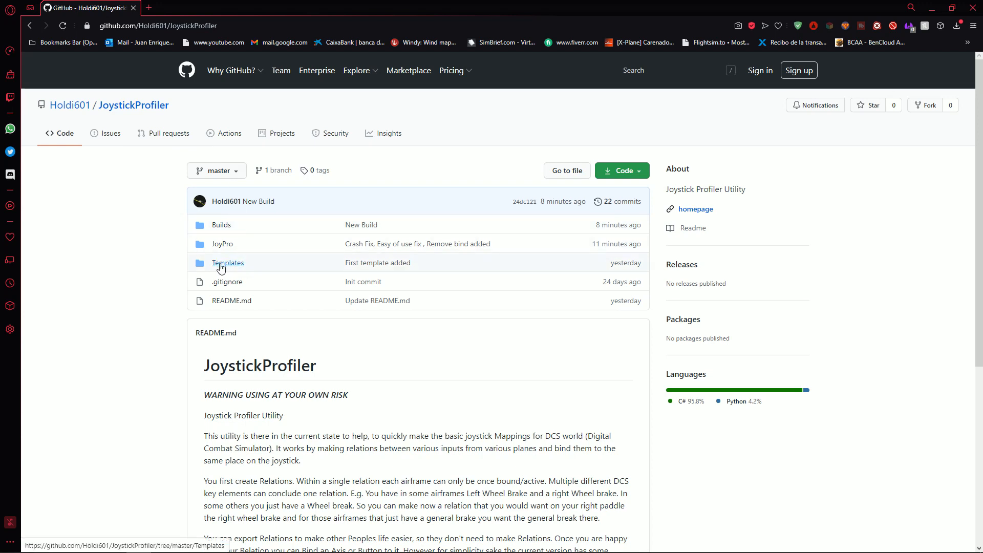
- Check the repository's Templates folder for relation templates and return to the Builds folder
left_click(231, 265)
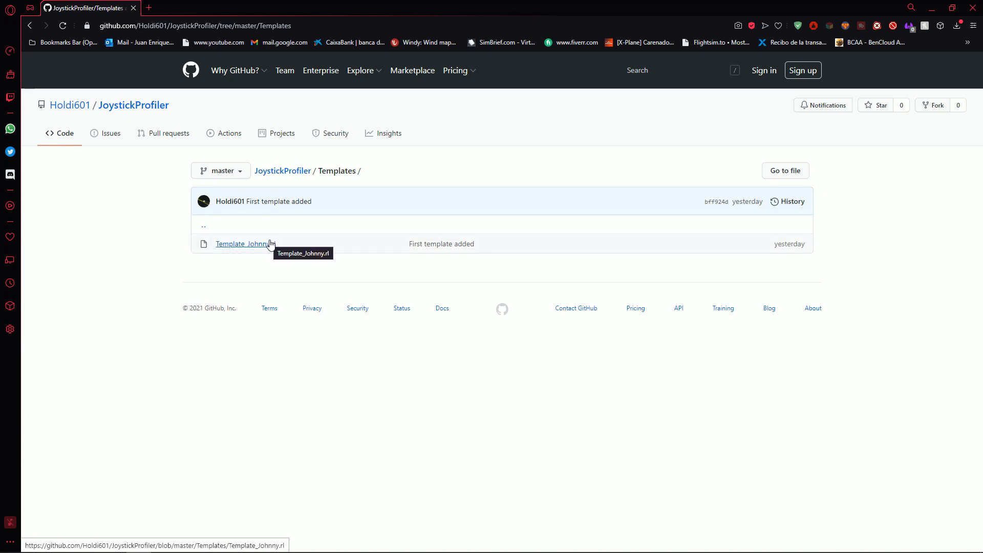
left_click(280, 172)
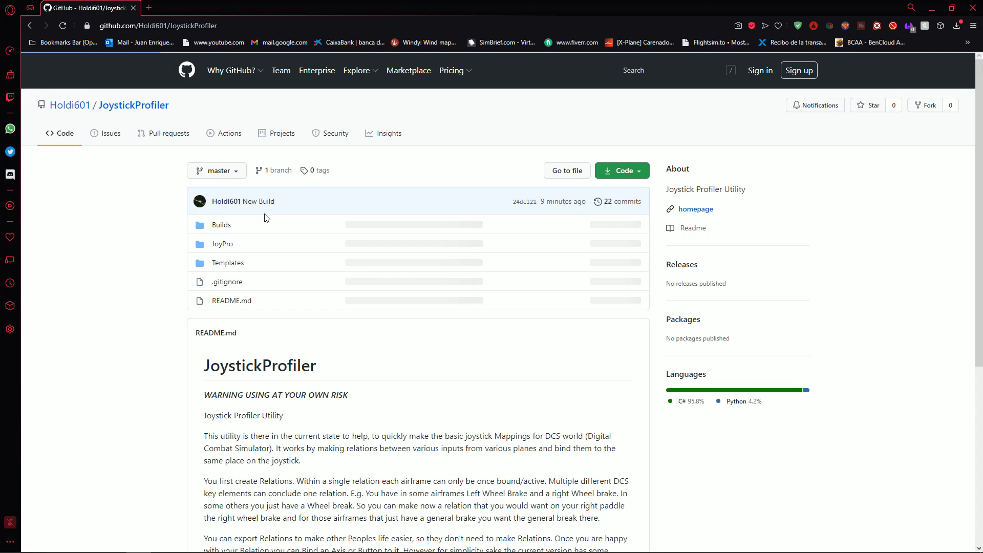
left_click(222, 222)
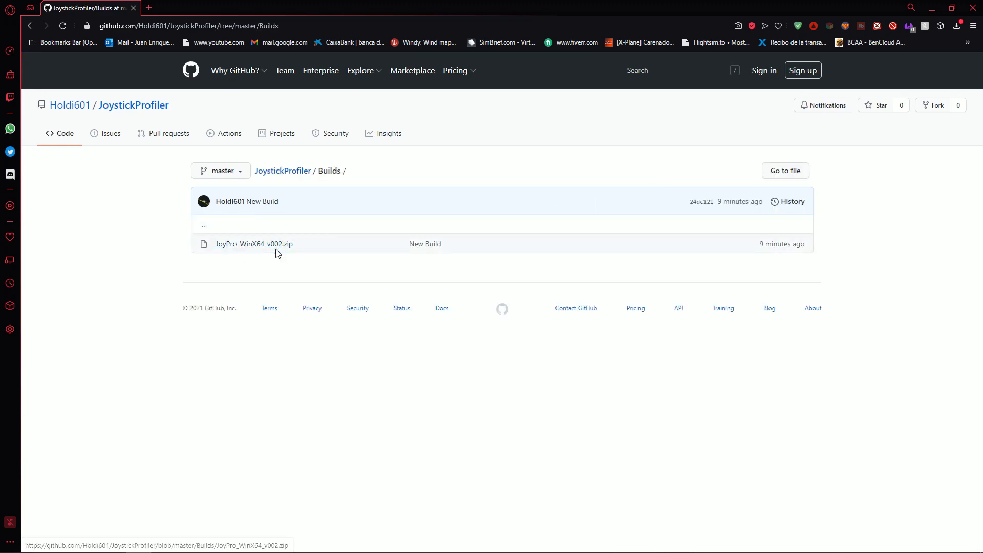
- Switch to File Explorer and launch the JoyPro application from the JoyPro folder, allowing it to run despite the SmartScreen block
key("alt+Tab")
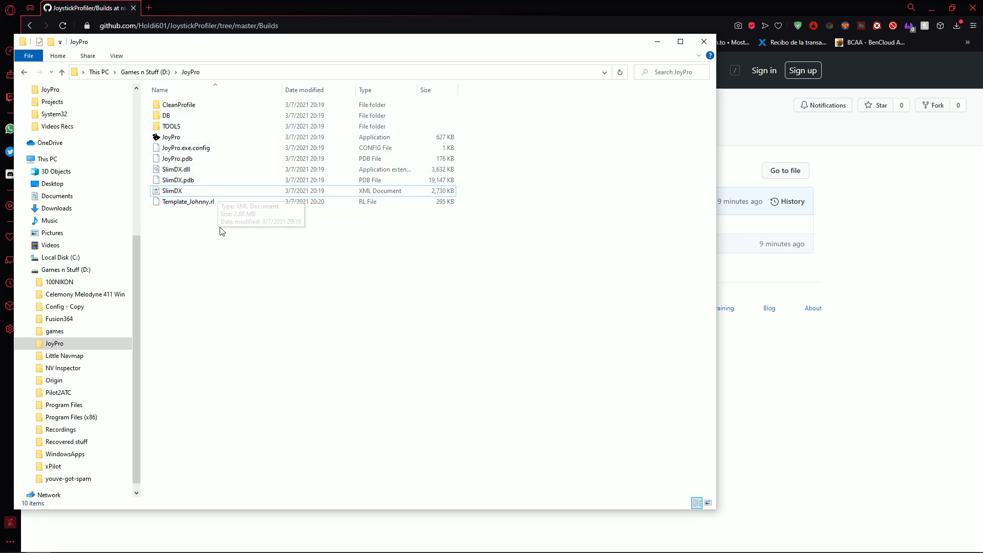
left_click(177, 202)
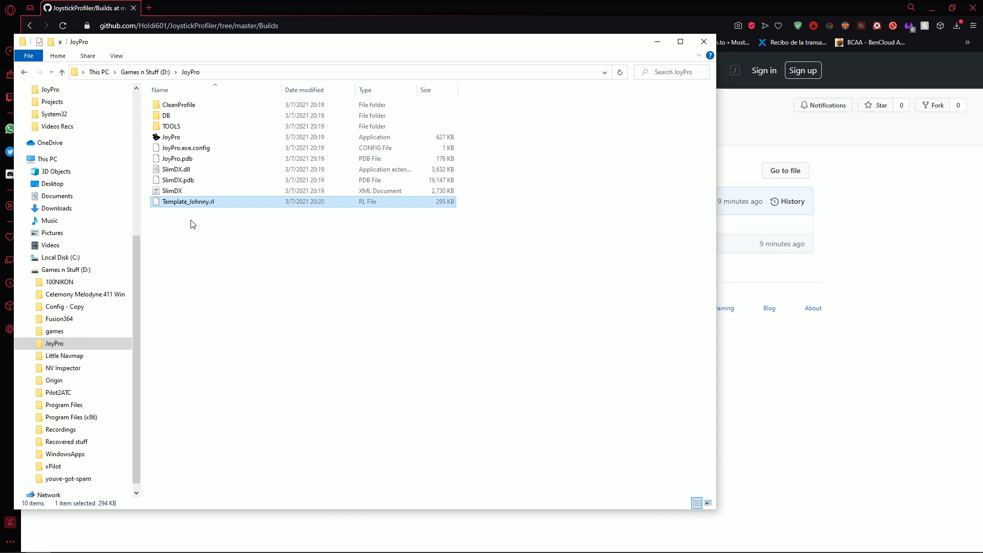
double_click(175, 139)
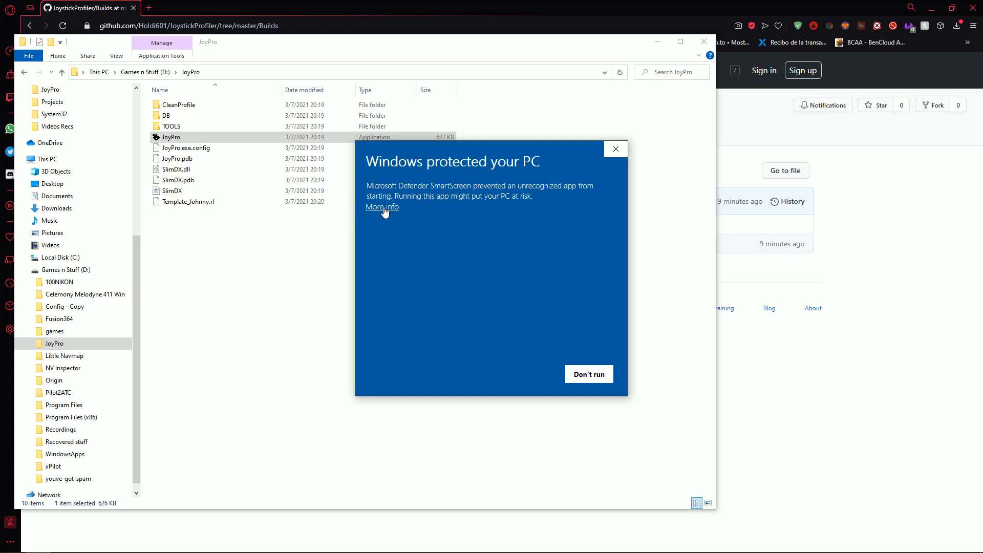
left_click(384, 207)
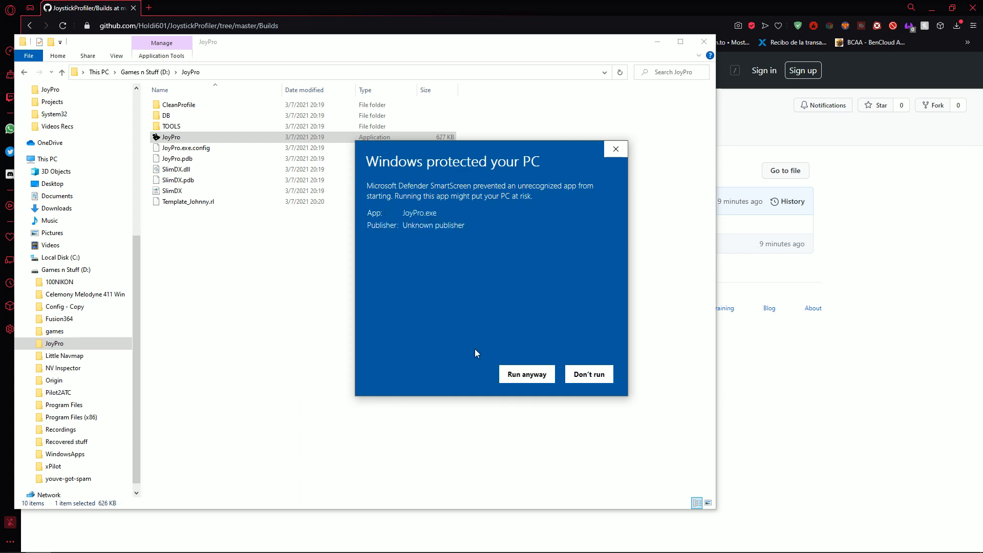
left_click(522, 378)
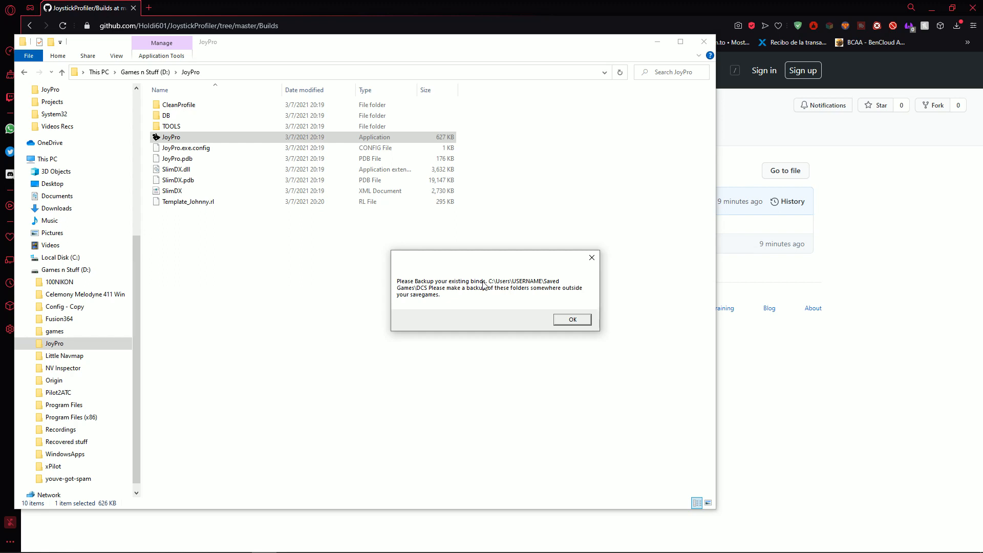
- Browse the C: drive to the DCS.openbeta folder inside the user profile's Saved Games
left_click(72, 258)
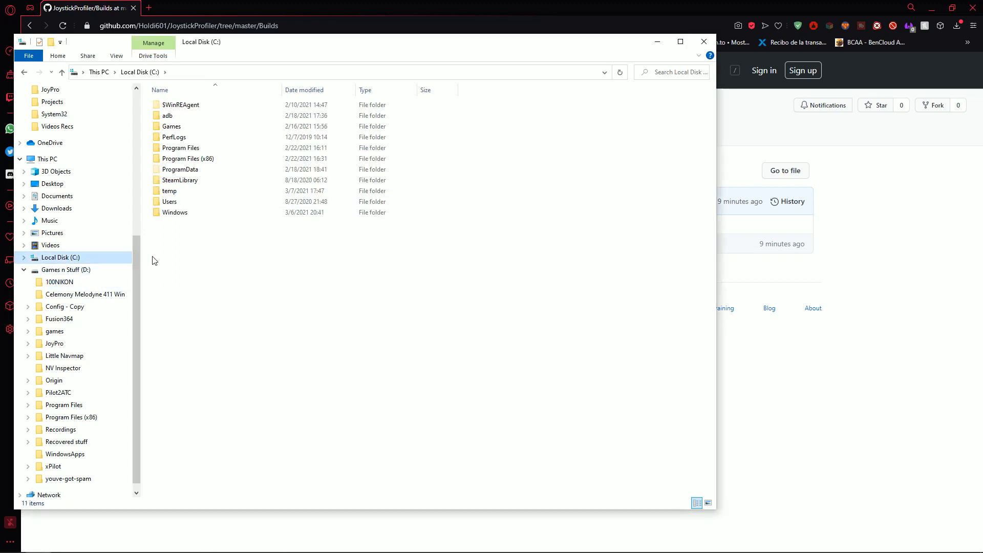
double_click(169, 202)
double_click(172, 115)
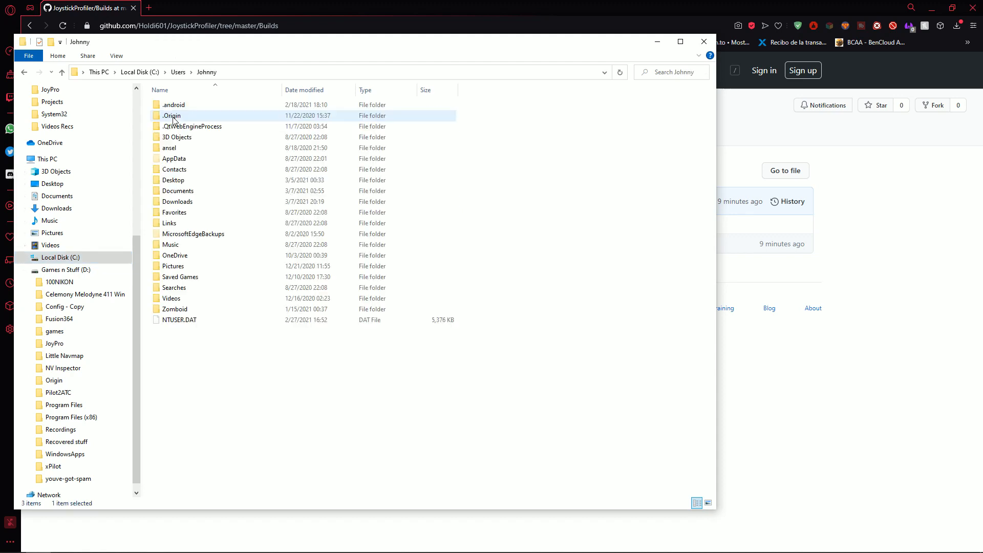
double_click(179, 277)
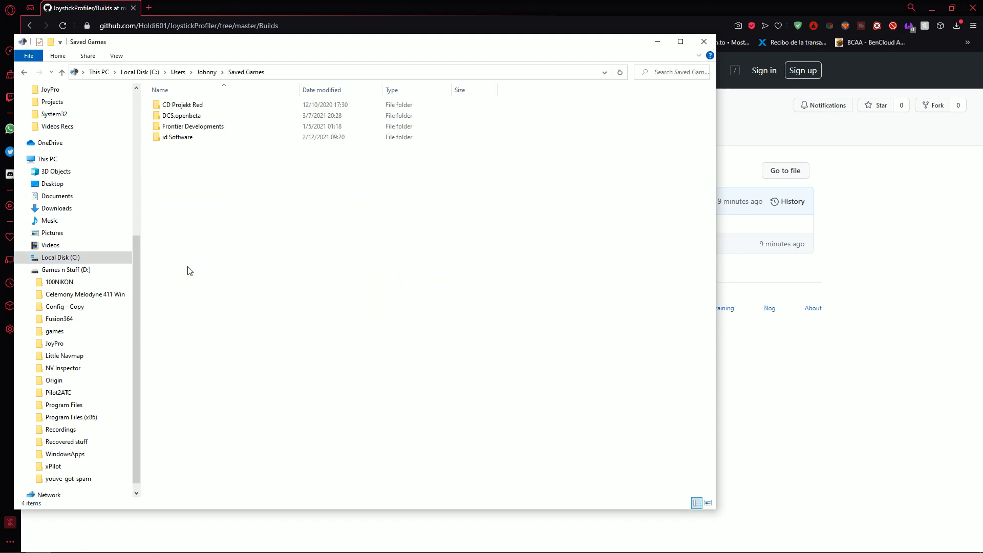
double_click(176, 116)
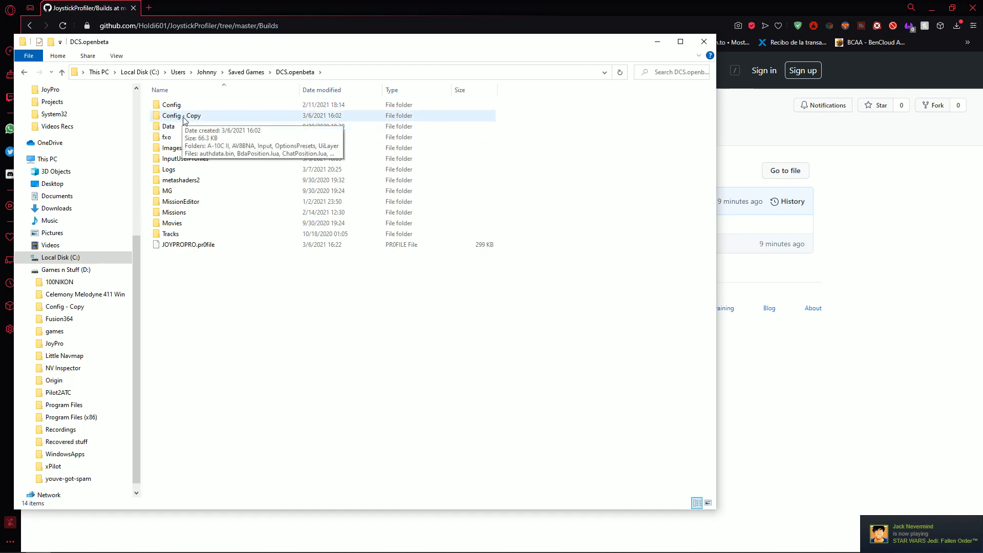
- Inspect the A-10C II joystick bind files in the Config - Copy backup and return to the DCS.openbeta folder
double_click(182, 117)
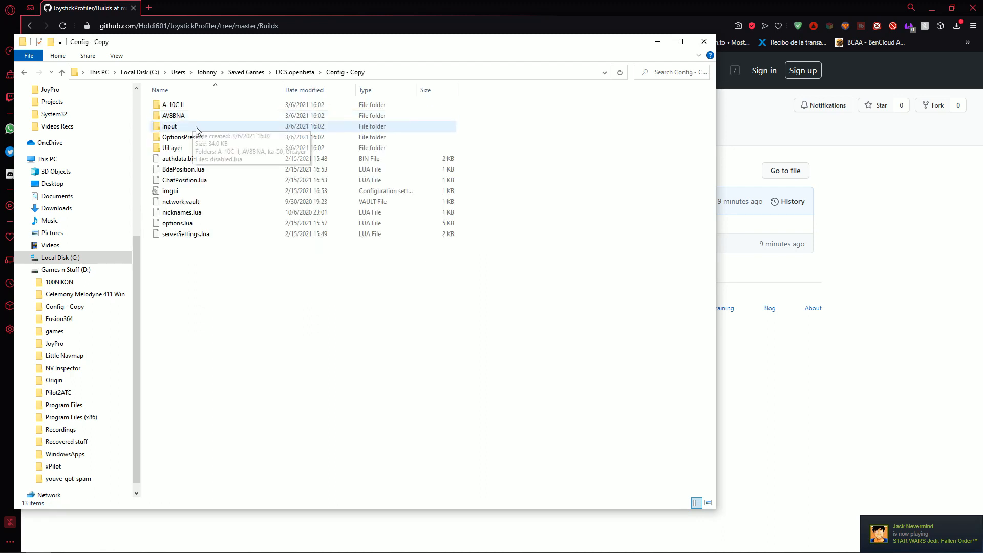
double_click(176, 105)
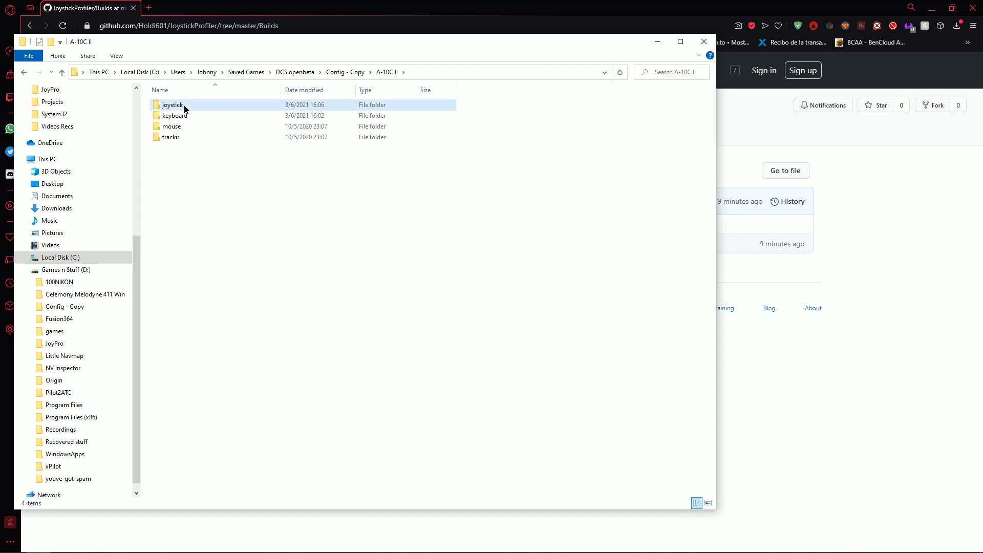
double_click(184, 106)
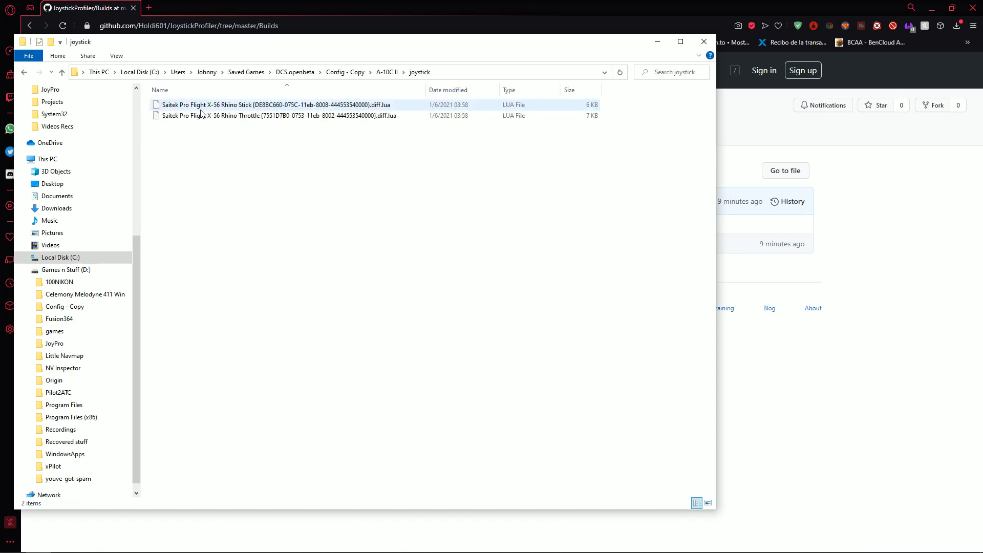
left_click(24, 71)
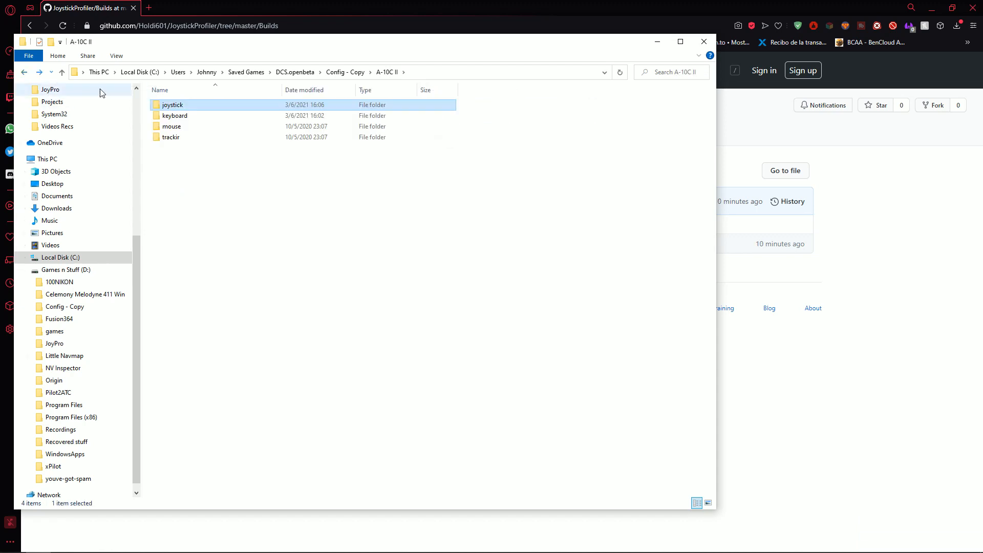
left_click(24, 72)
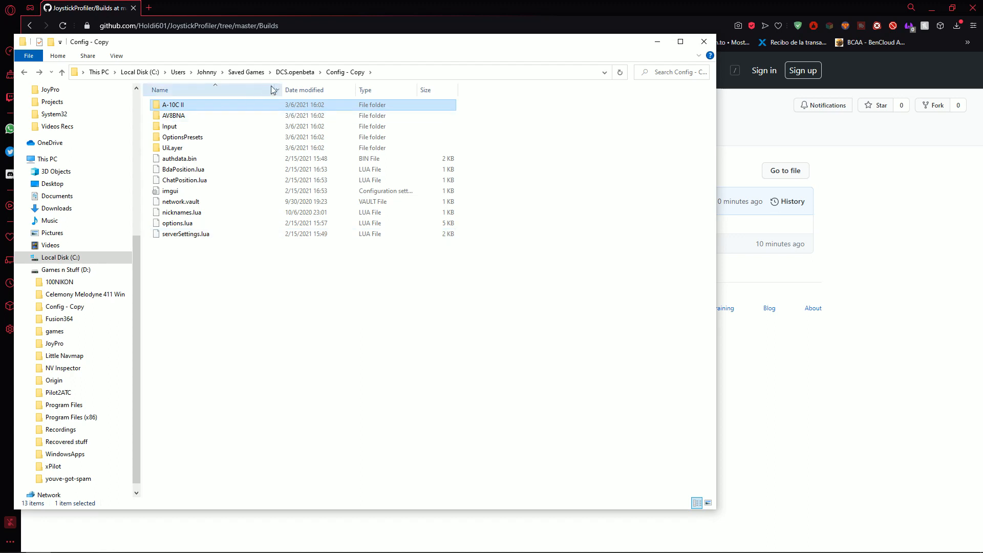
left_click(295, 72)
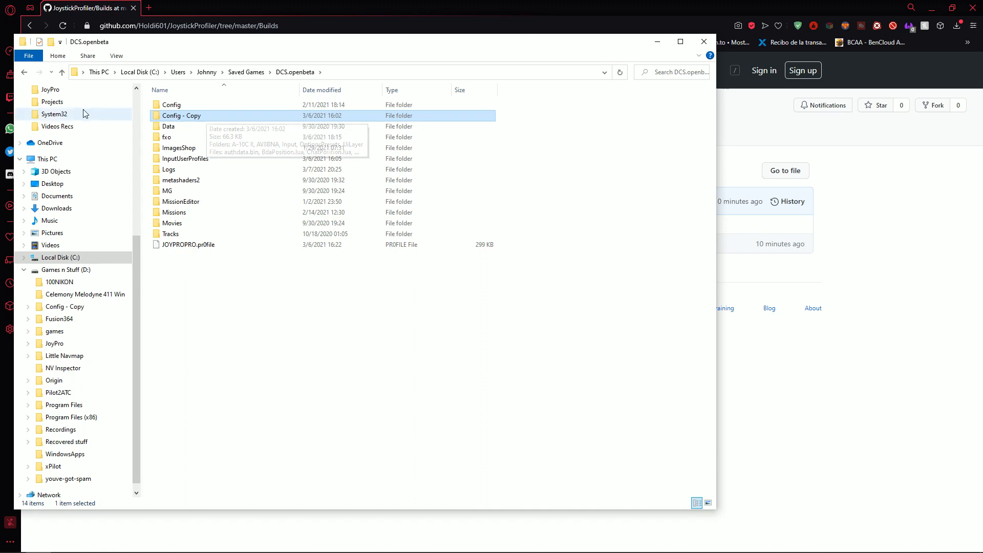
- Go back to the JoyPro folder and acknowledge JoyPro's backup reminder to open its main window
left_click(56, 92)
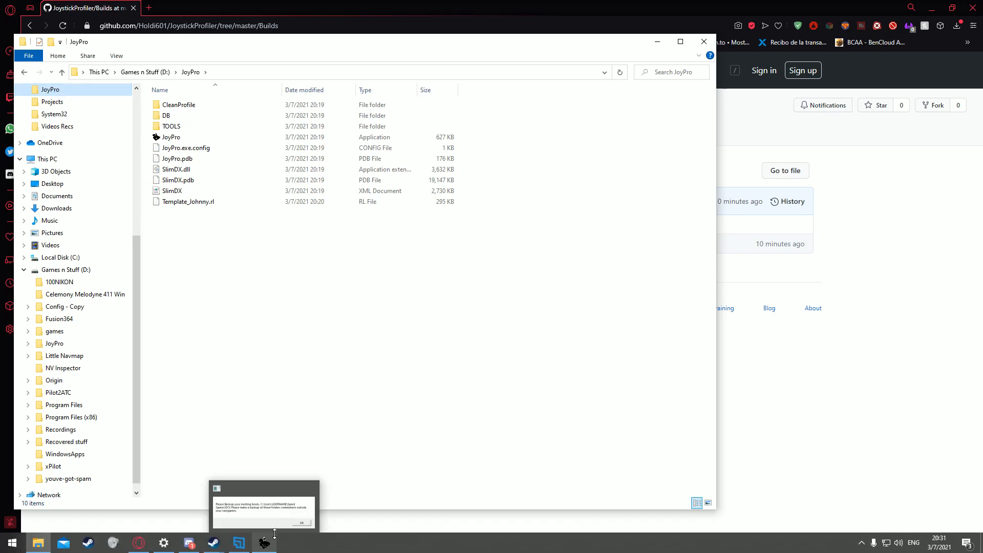
left_click(264, 546)
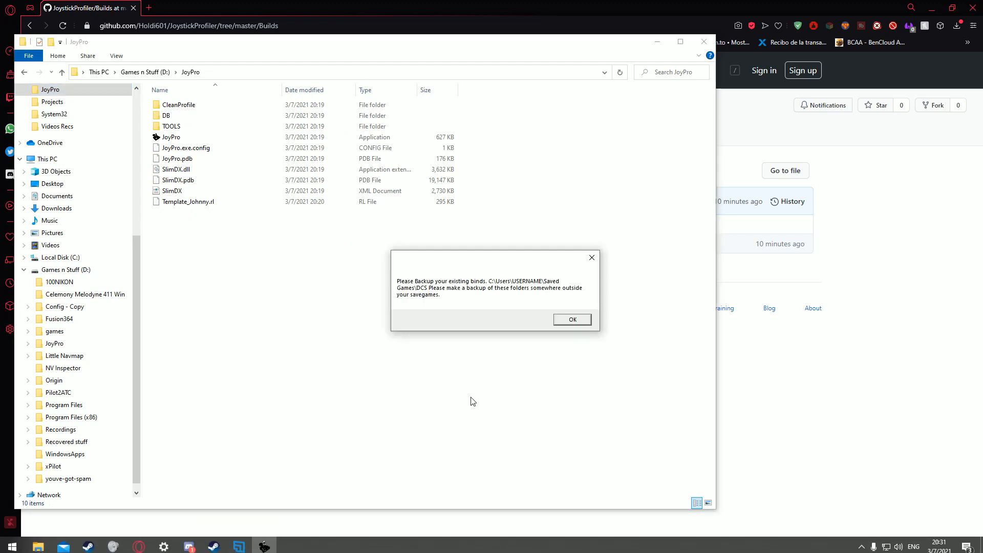
left_click(572, 320)
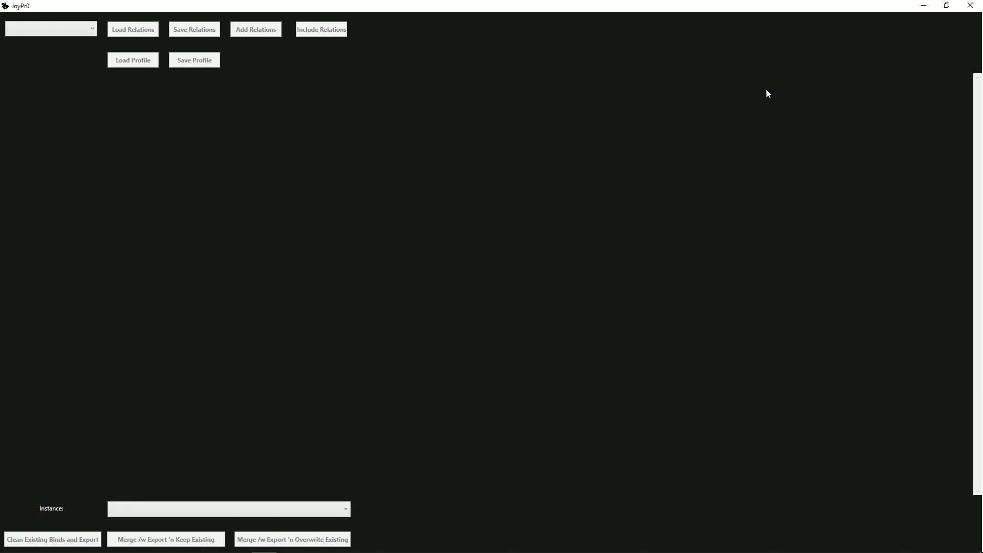
- Choose Digital Combat Simulator as the game and the DCS.openbeta saved games folder as the instance
left_click(84, 29)
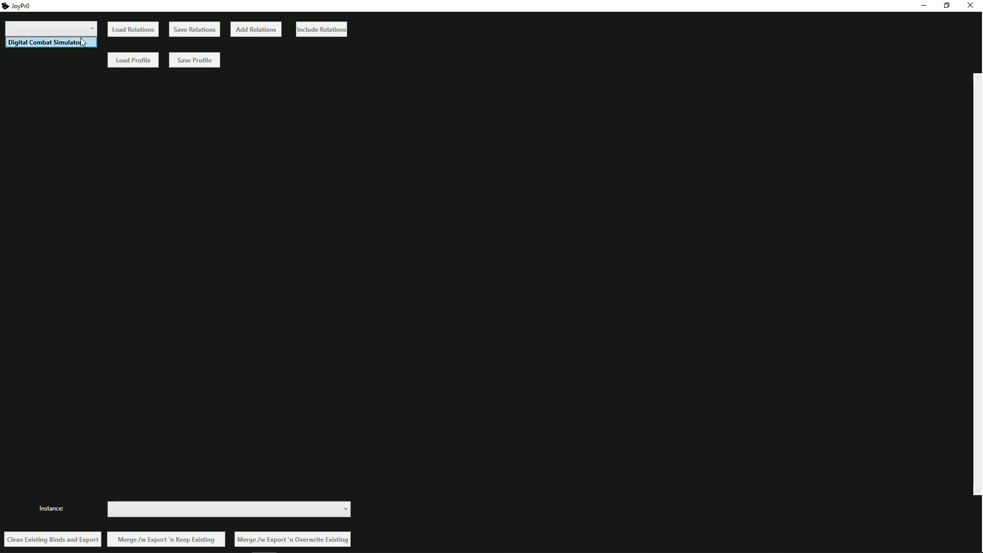
left_click(72, 40)
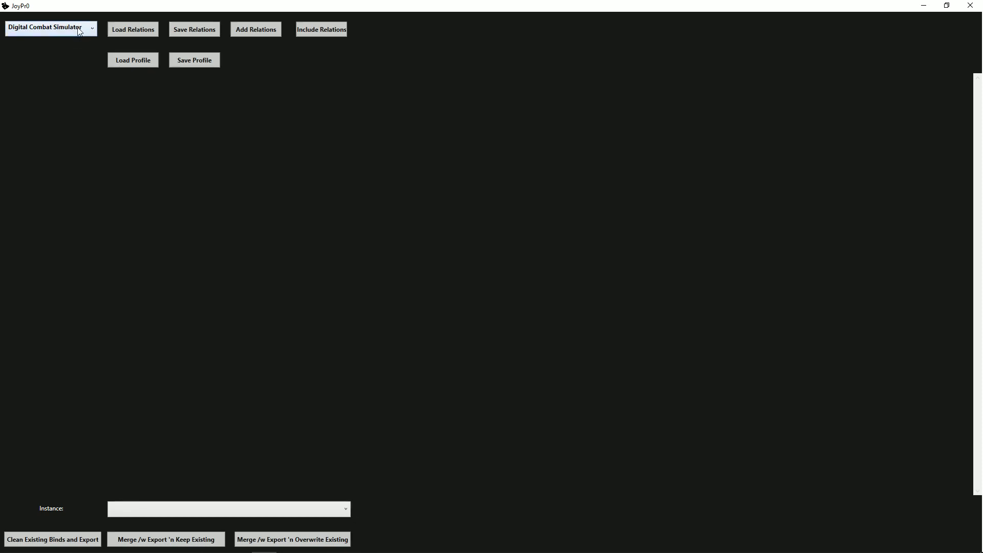
left_click(352, 512)
left_click(310, 521)
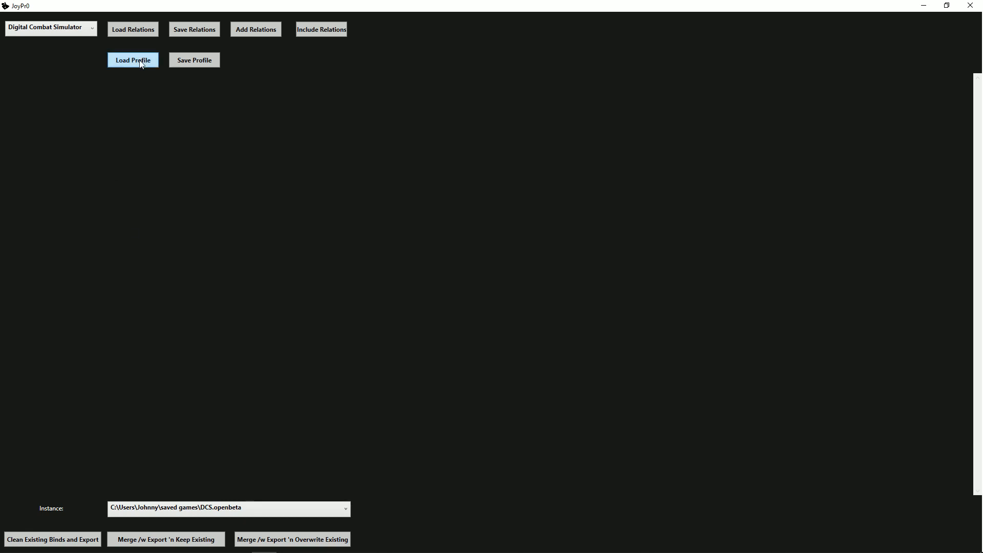
- Load the relations from the template .rl file in the JoyPro folder
left_click(141, 34)
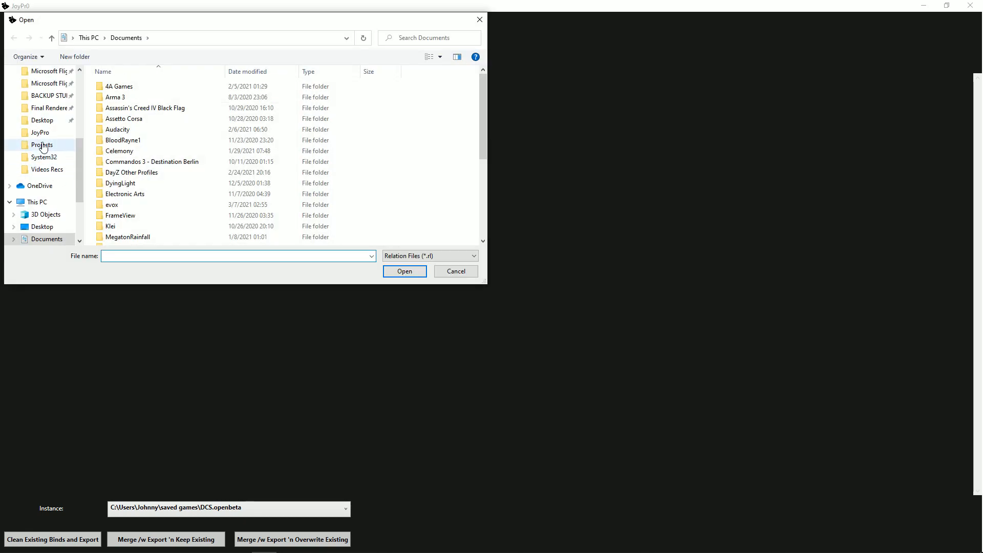
left_click(40, 132)
left_click(123, 119)
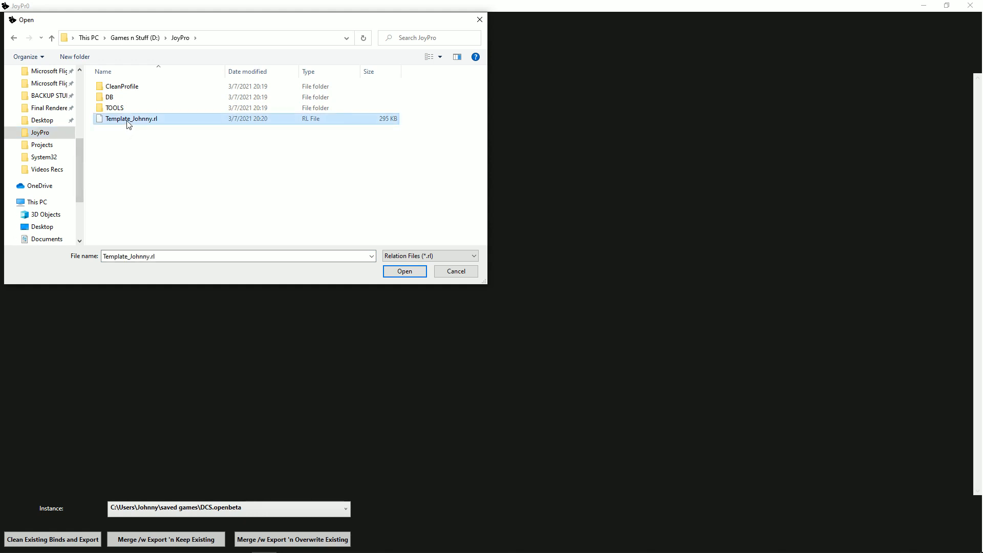
double_click(128, 121)
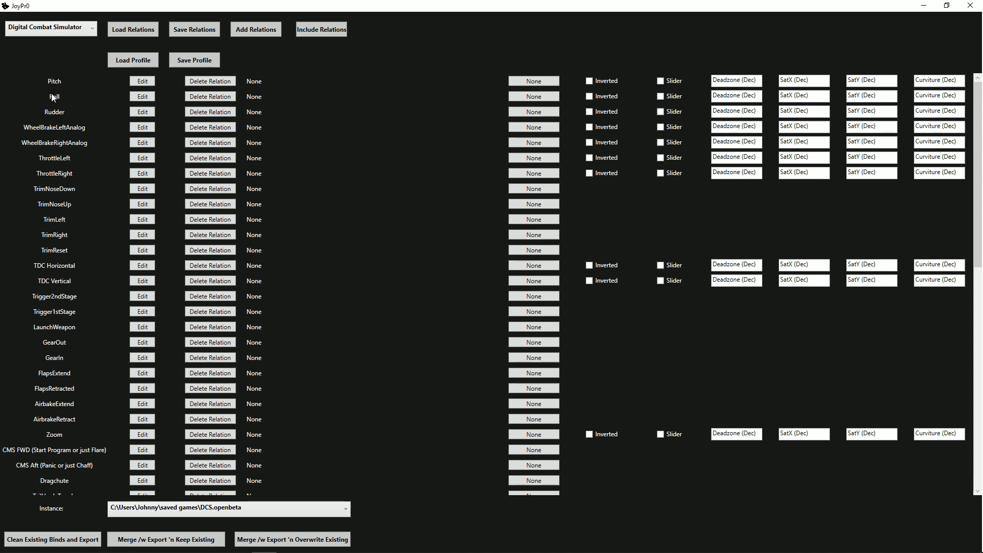
- Bind the Pitch relation to the JOYY axis of the Saitek Pro Flight X-56 Rhino Stick
scroll(114, 168, "down", 15)
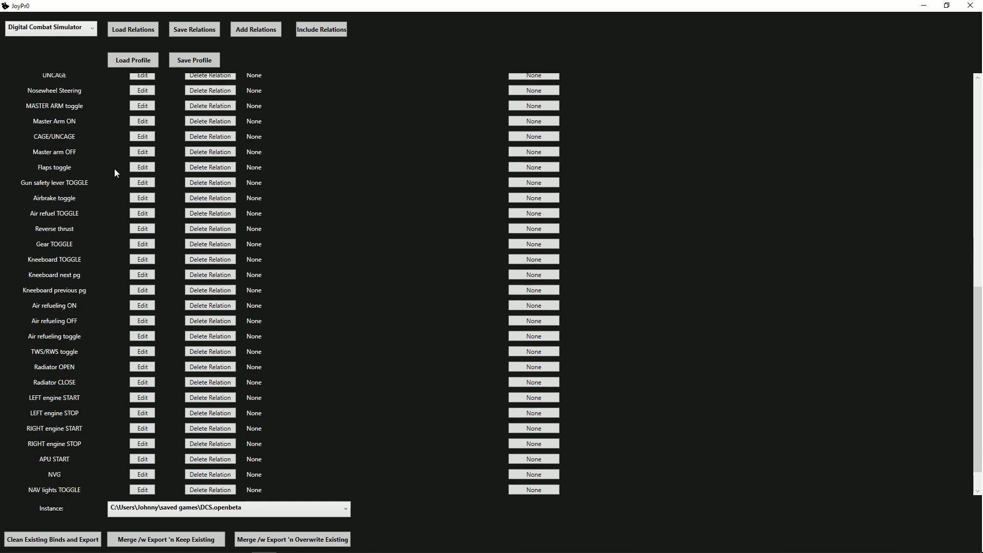
scroll(115, 168, "up", 15)
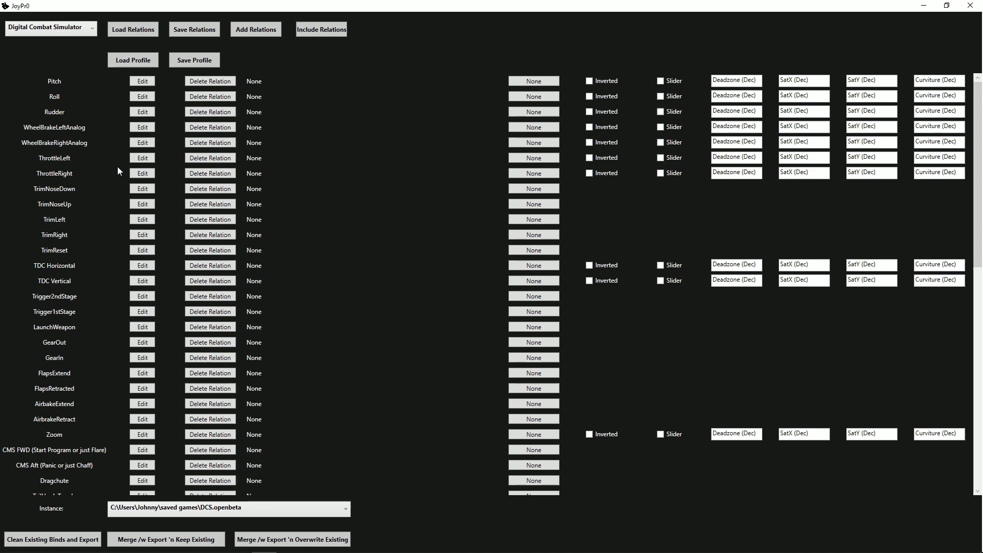
left_click(537, 86)
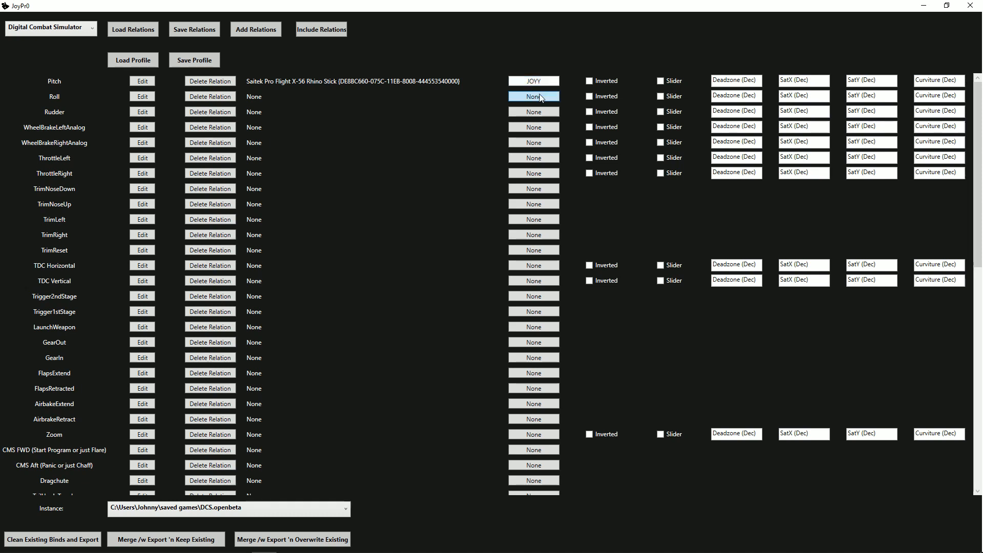
- Bind Roll to the JOYX axis and Rudder to the JOYRZ axis of the Saitek Pro Flight X-56 Rhino Stick
left_click(538, 97)
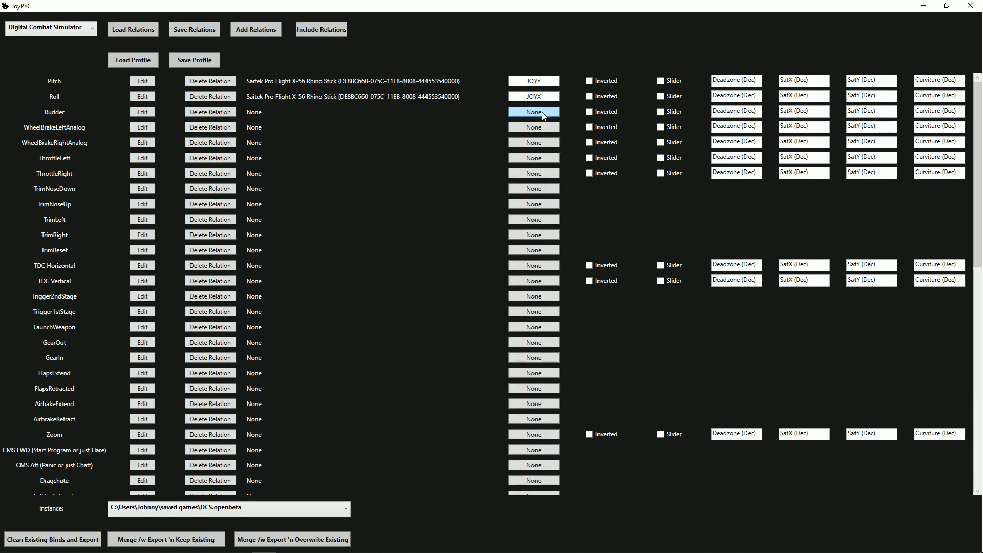
left_click(544, 114)
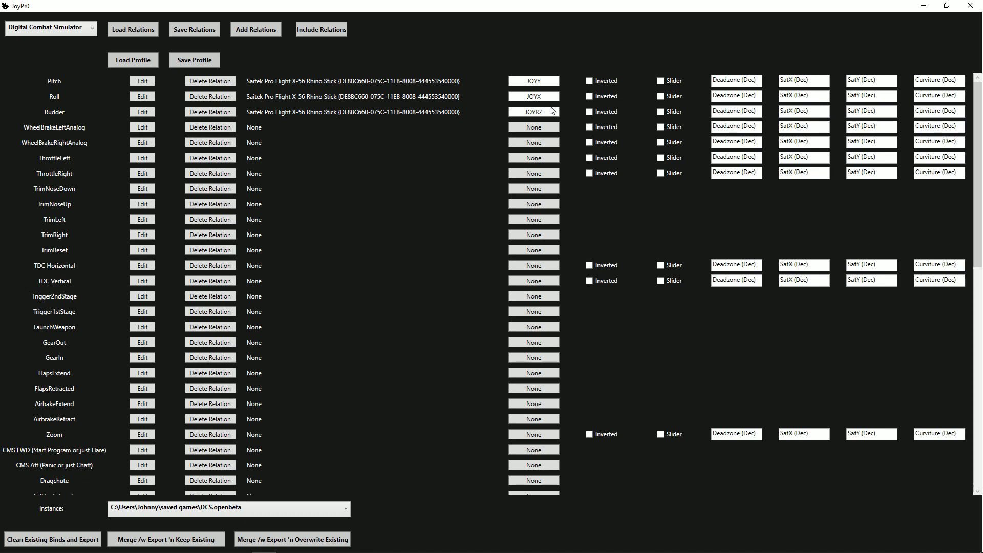
- Bind the Gear TOGGLE relation to JOYBTN1 of the Saitek Pro Flight X-56 Rhino Throttle
scroll(93, 298, "down", 14)
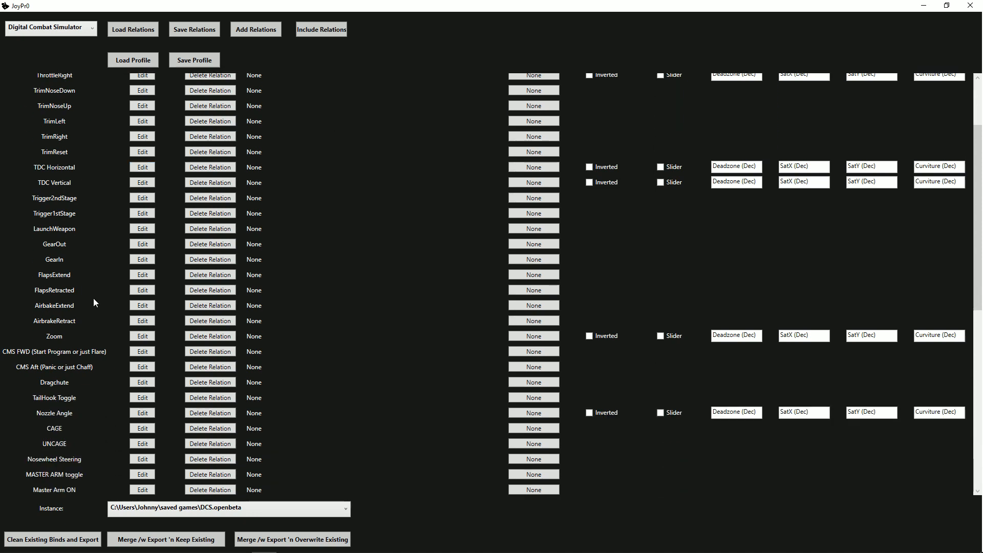
scroll(93, 298, "down", 3)
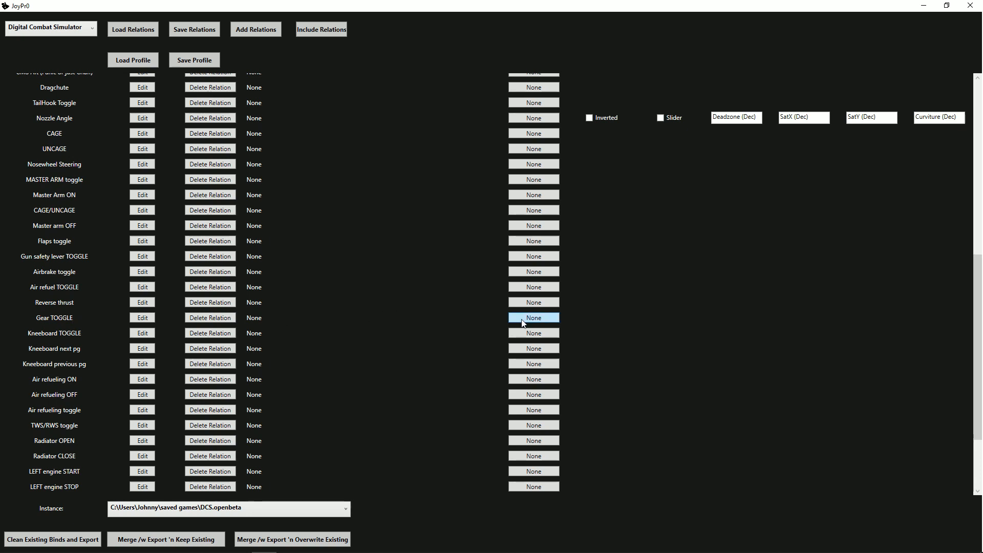
left_click(536, 318)
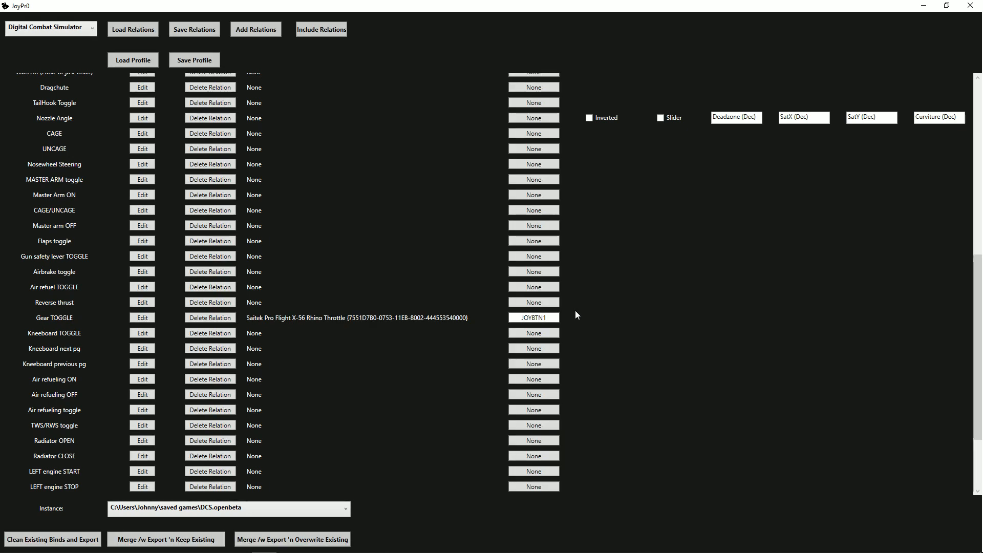
- Review the whole list of template relations, from Pitch to Landing lights toggle, and their current bindings
scroll(410, 286, "up", 7)
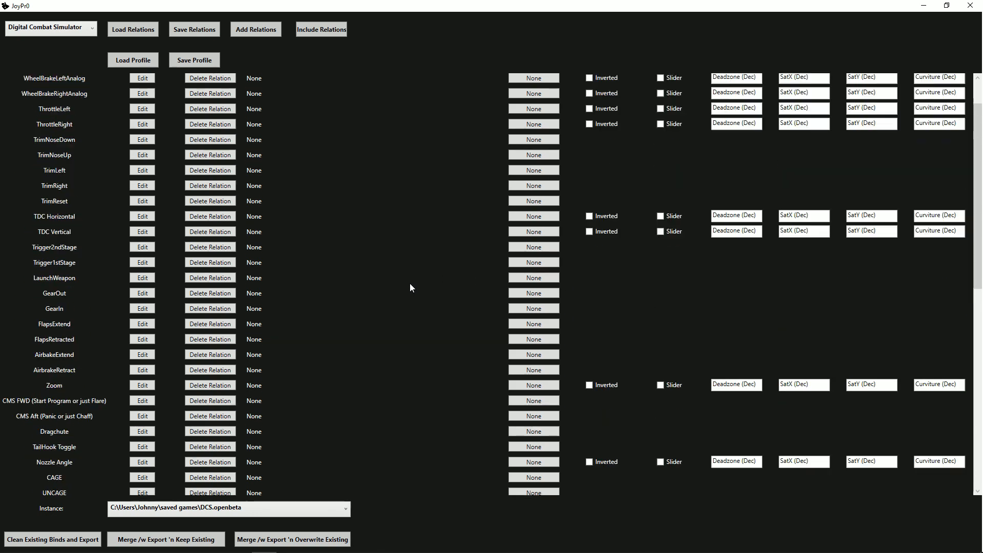
scroll(411, 285, "up", 1)
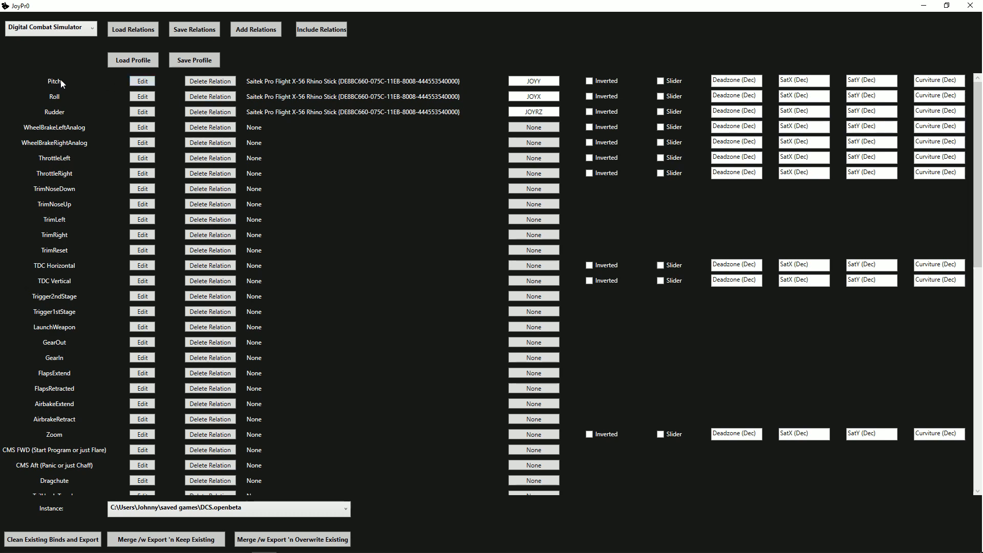
scroll(158, 156, "down", 8)
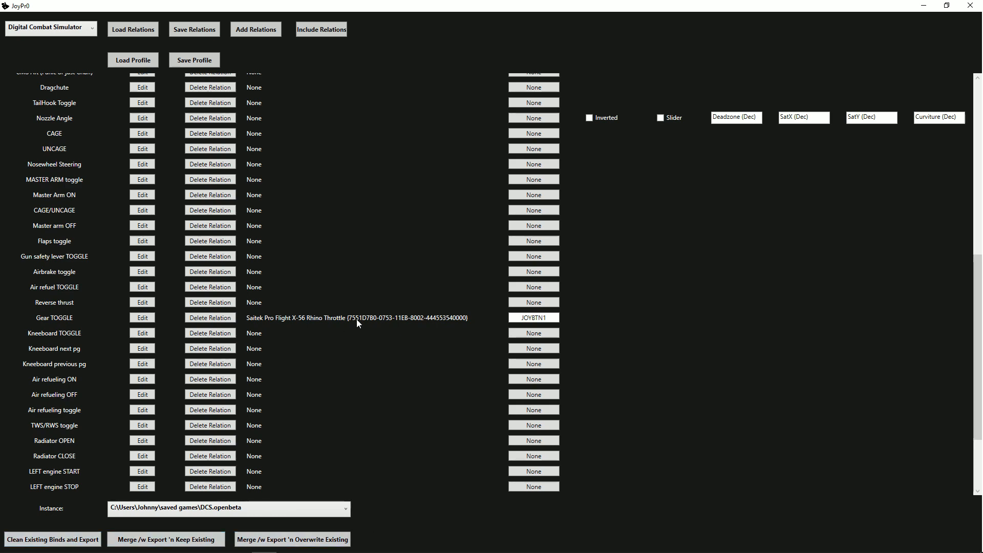
scroll(385, 315, "up", 10)
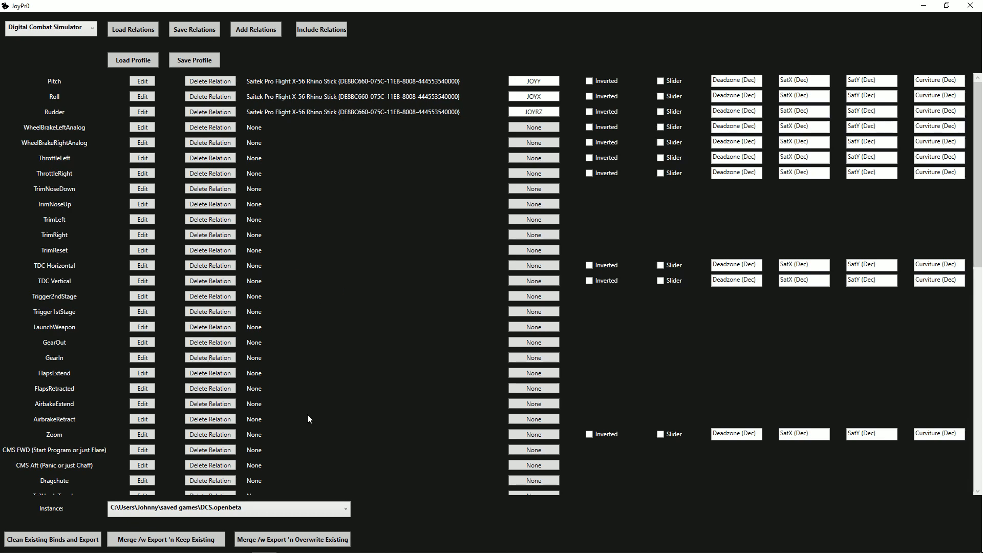
scroll(307, 419, "down", 8)
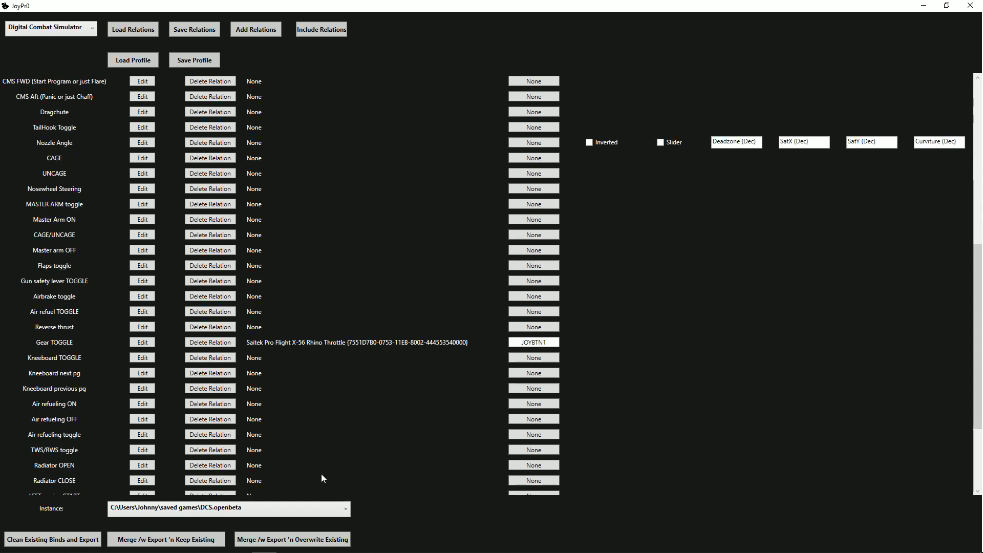
scroll(322, 474, "down", 3)
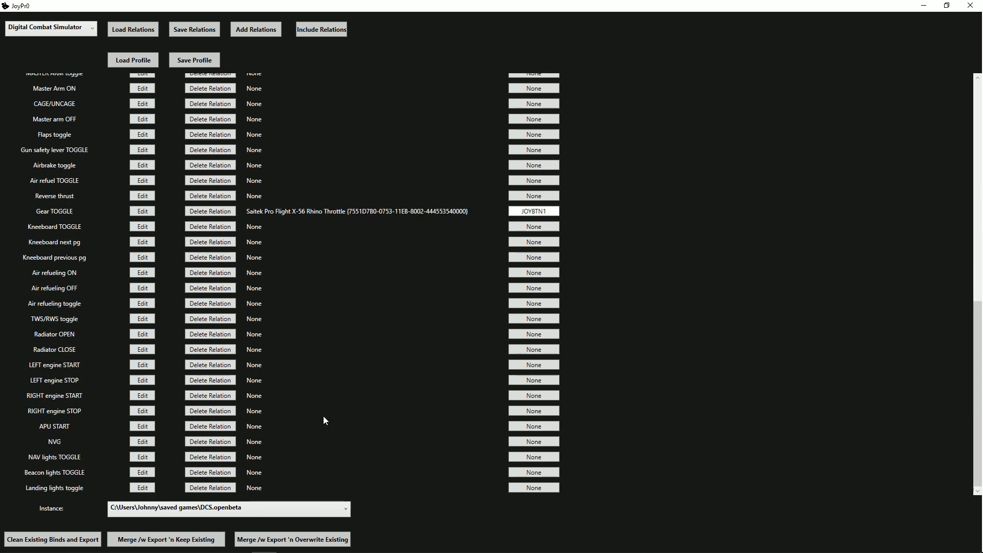
scroll(91, 413, "up", 10)
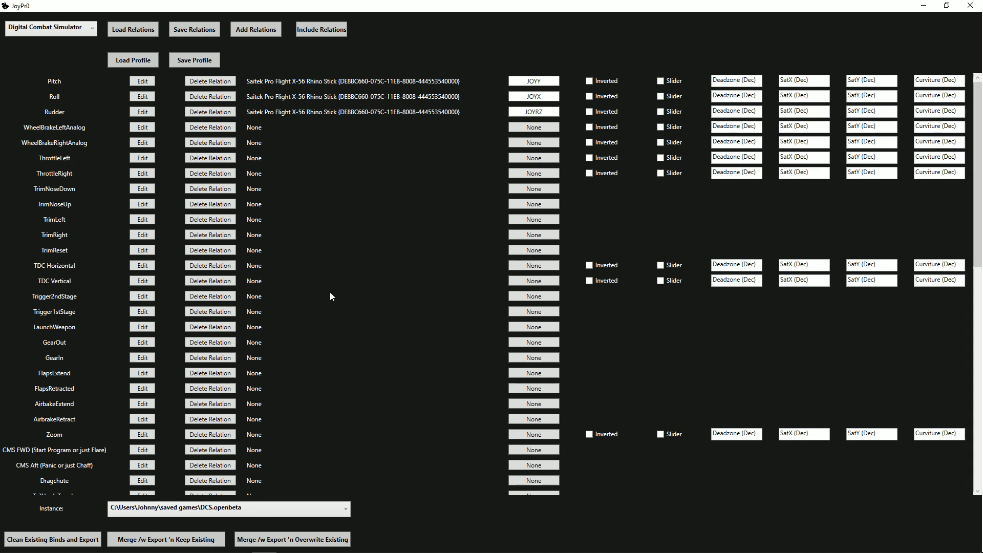
scroll(303, 258, "down", 10)
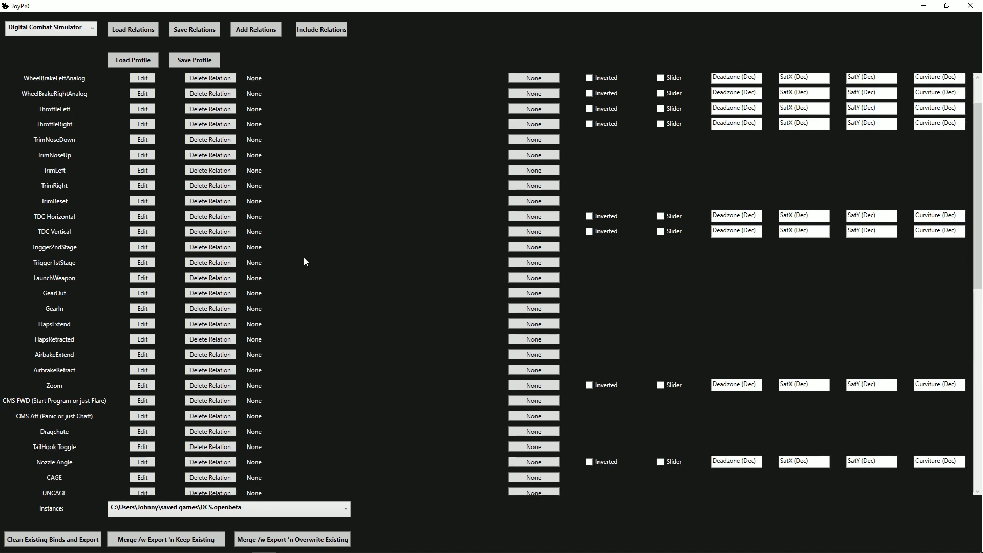
scroll(304, 257, "down", 10)
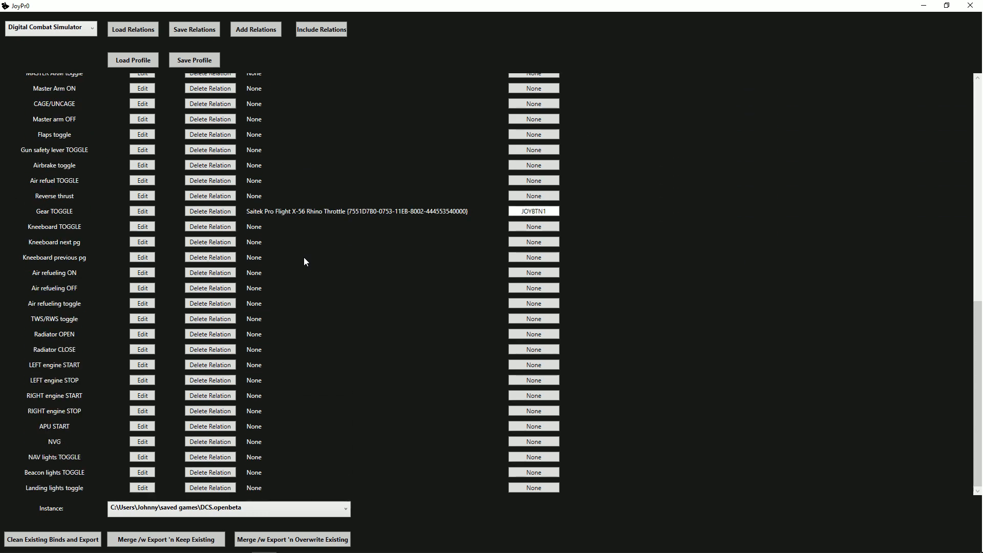
scroll(303, 257, "up", 11)
scroll(303, 257, "up", 9)
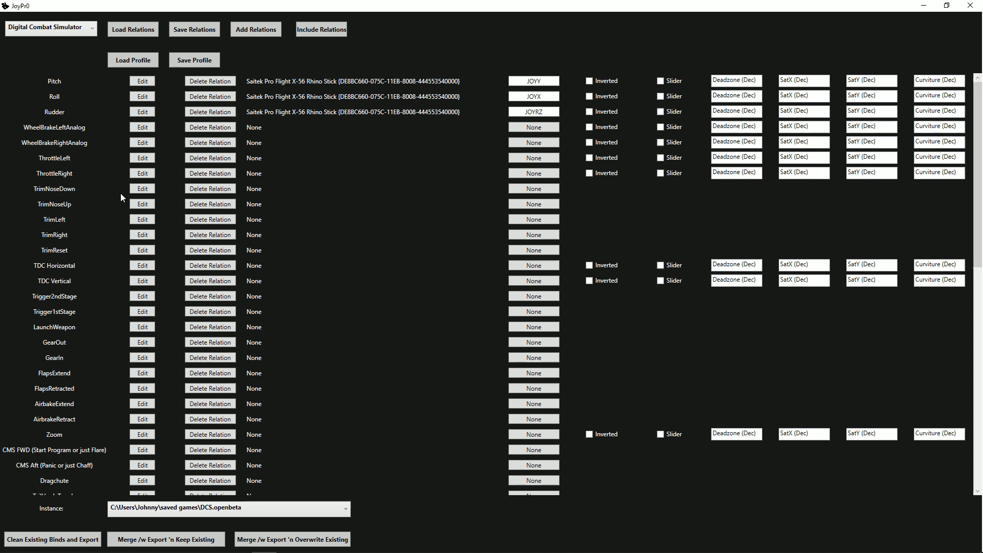
scroll(123, 197, "down", 8)
scroll(127, 199, "down", 12)
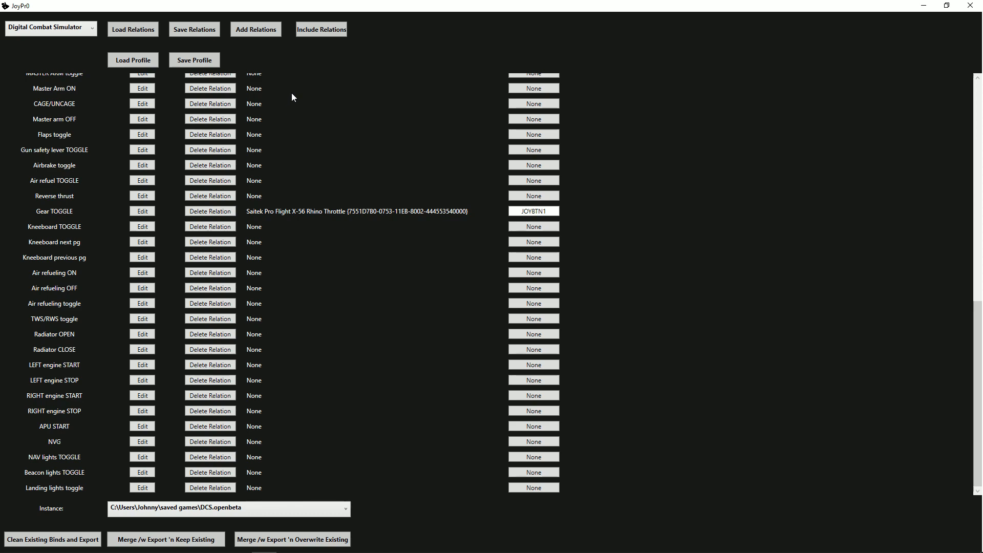
- Start a new relation named "Thrust both" and search the aircraft commands for "Thrust"
left_click(252, 31)
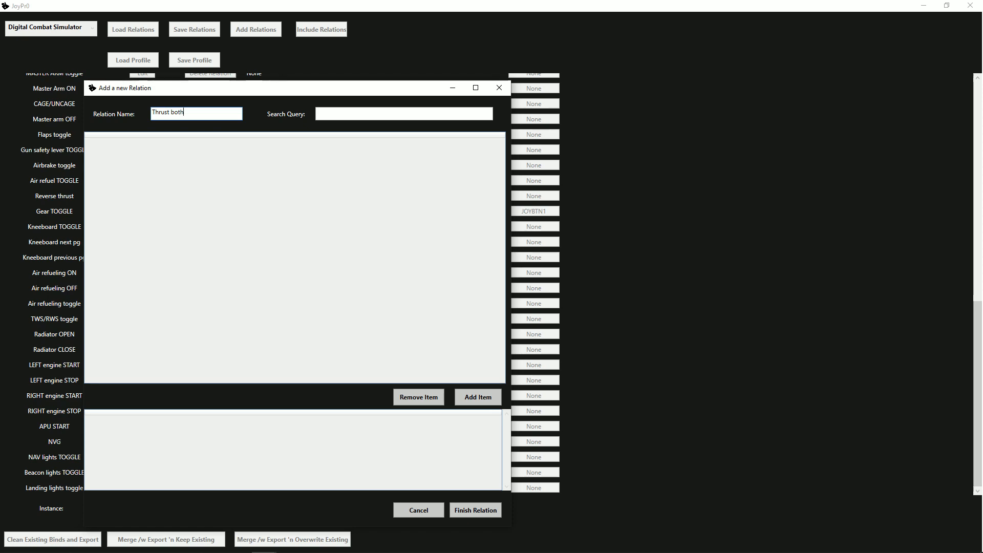
key("Tab")
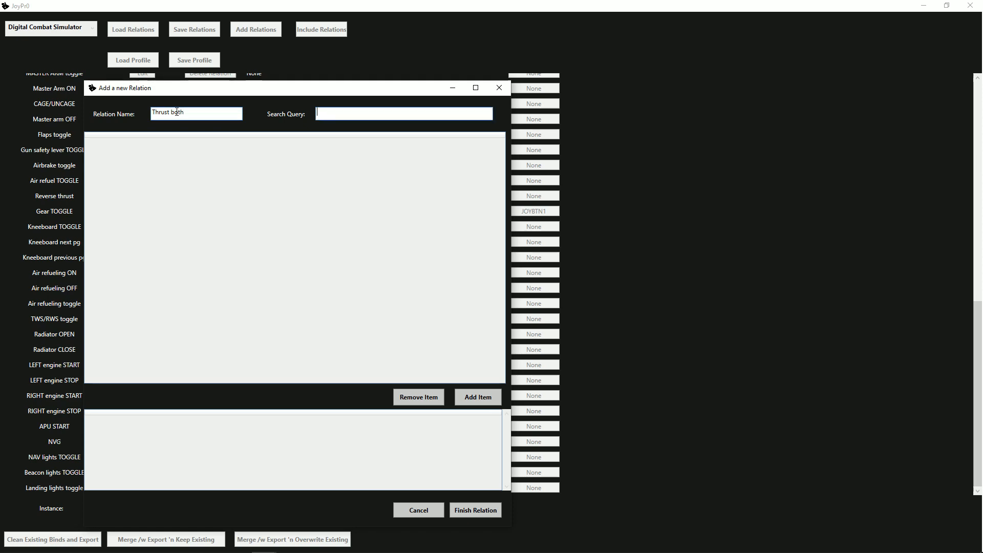
type("Thrust")
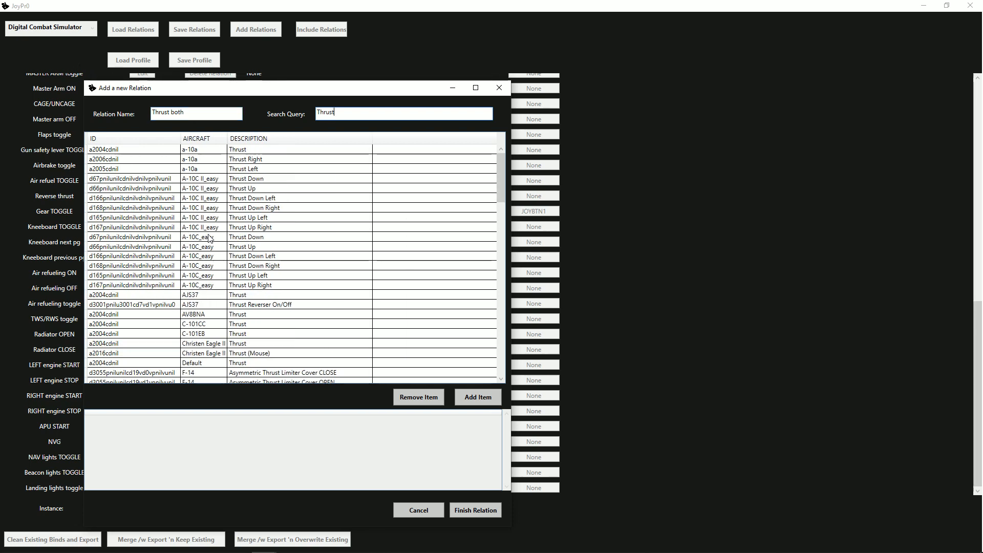
scroll(209, 238, "down", 20)
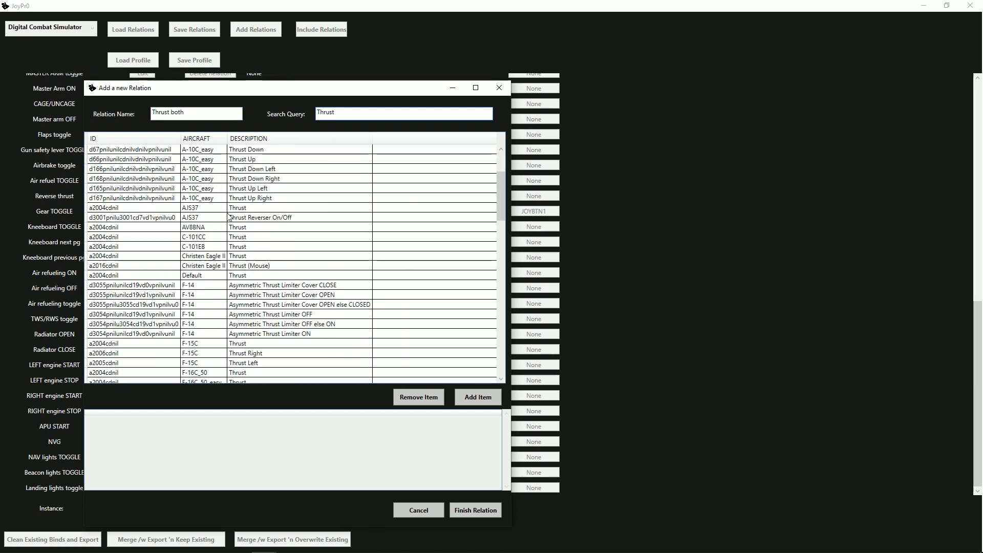
scroll(229, 218, "down", 1)
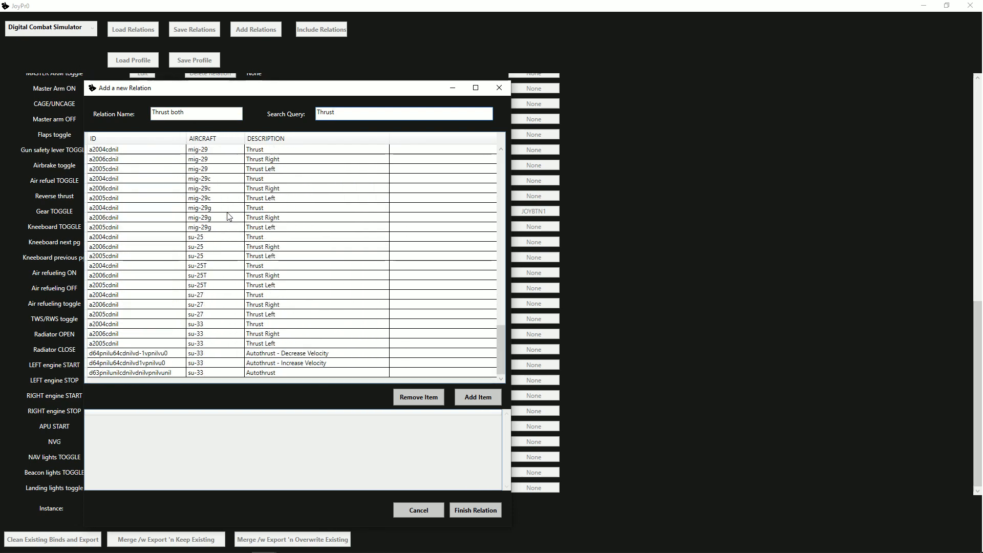
scroll(232, 220, "down", 1)
scroll(232, 220, "up", 20)
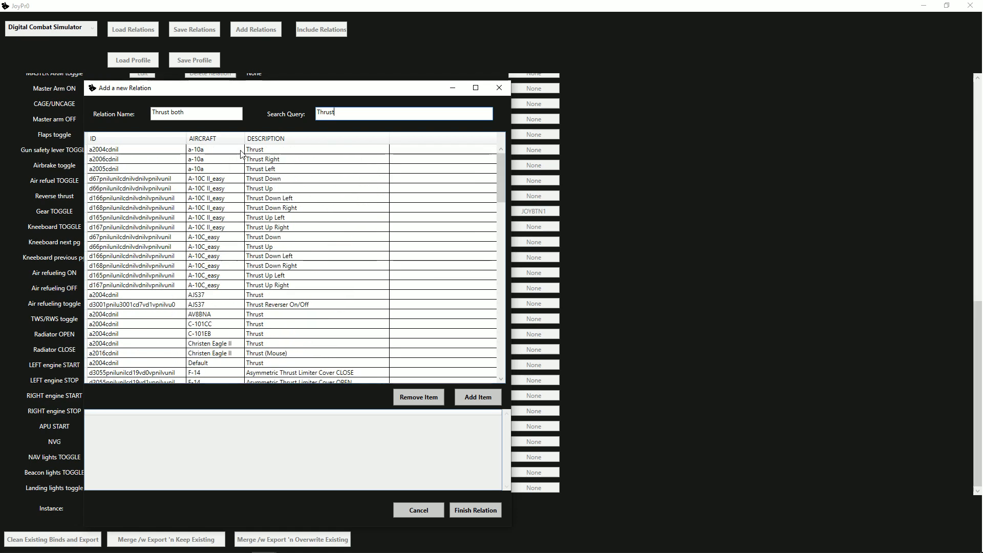
- Add the a-10a Thrust entry with ID a2004cdnil to the new relation
left_click(263, 152)
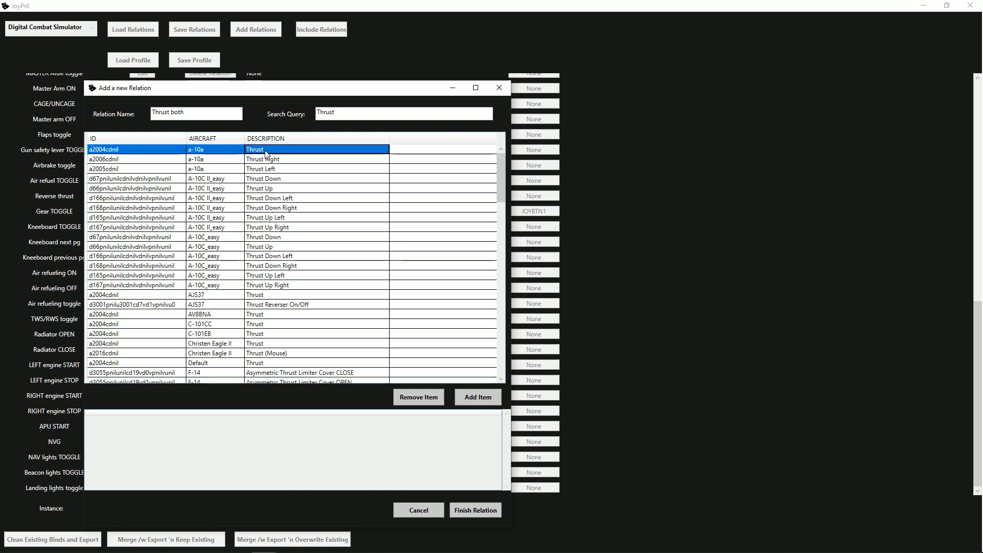
left_click(205, 299)
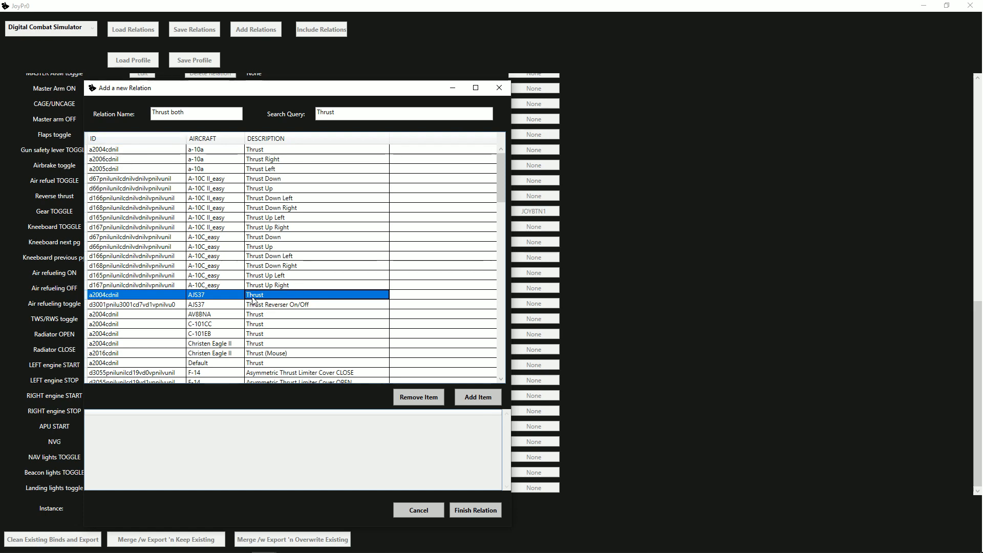
left_click(272, 151)
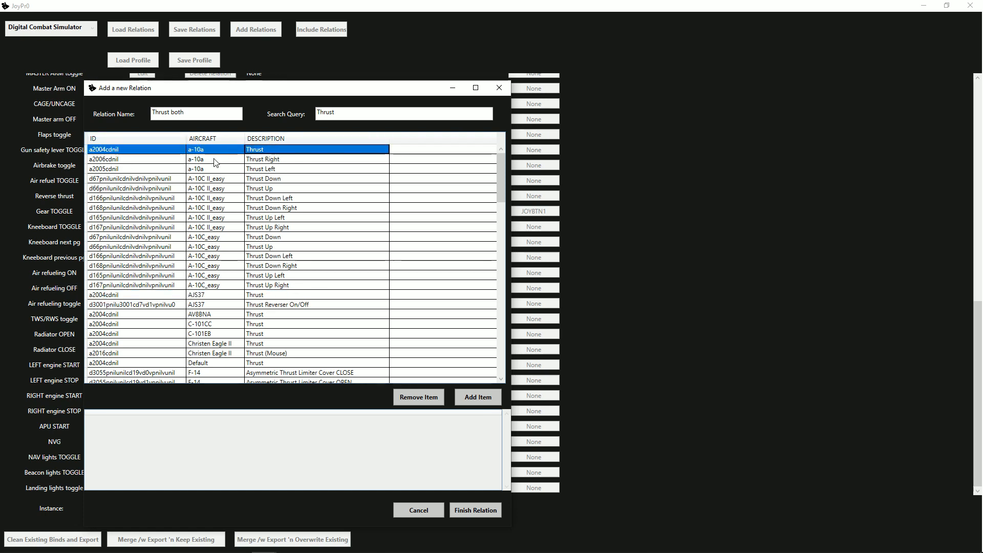
left_click(468, 404)
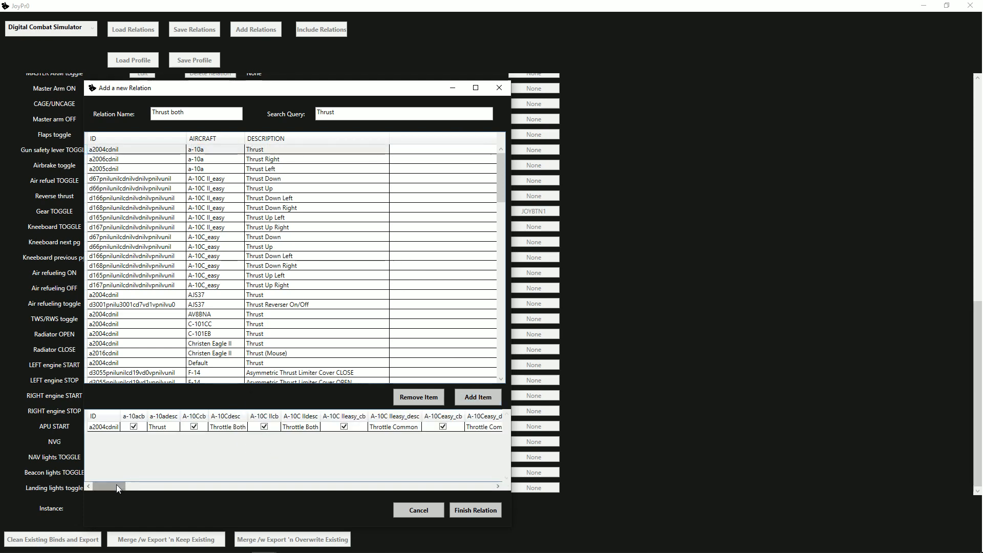
- Exclude the ka-50 Throttle and mi-8mt Corrector from the added a2004cdnil item
left_click_drag(116, 484, 324, 475)
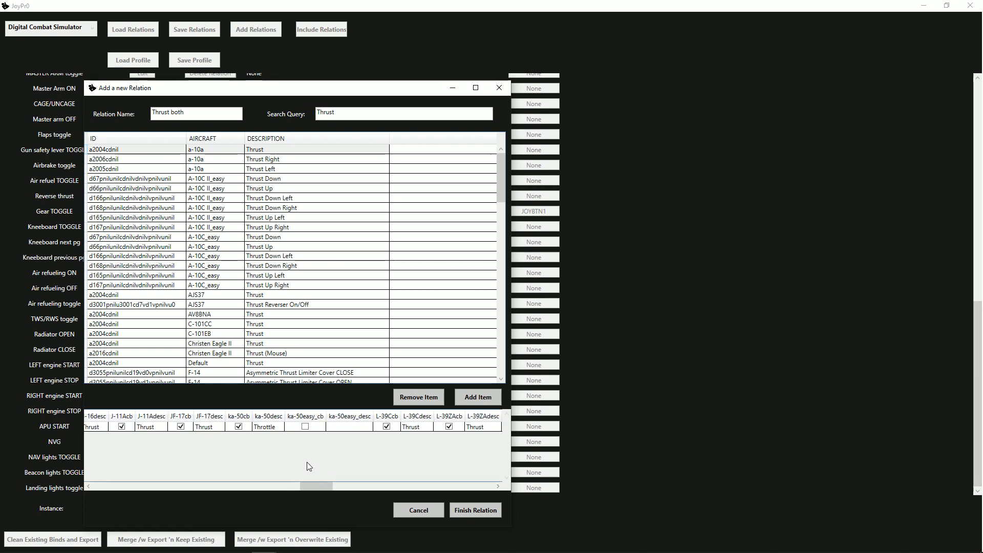
left_click(238, 429)
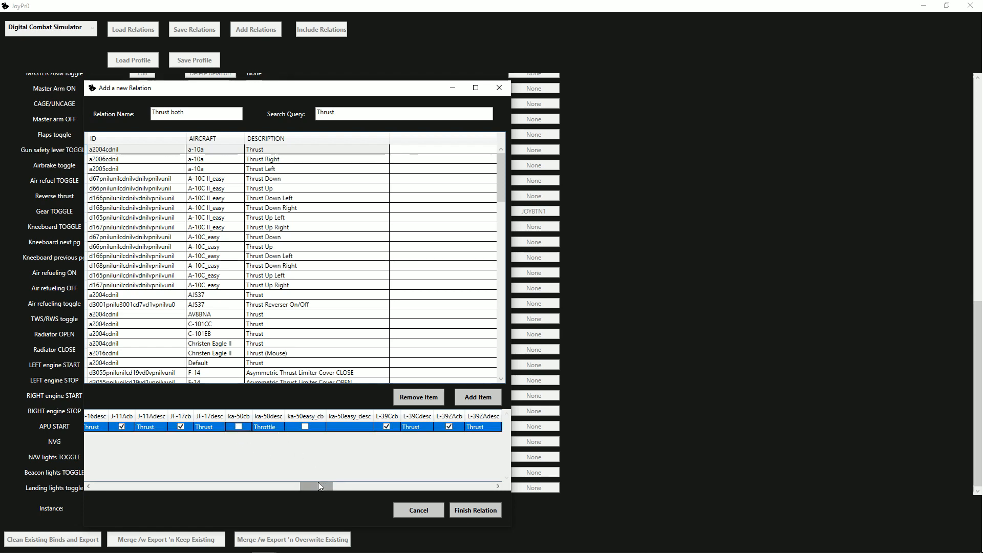
left_click_drag(318, 486, 350, 484)
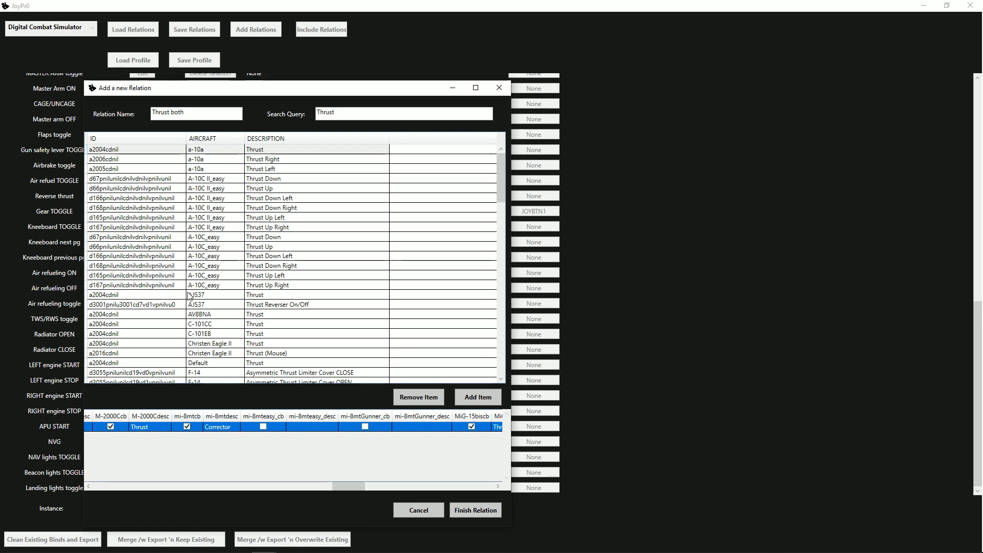
left_click(187, 426)
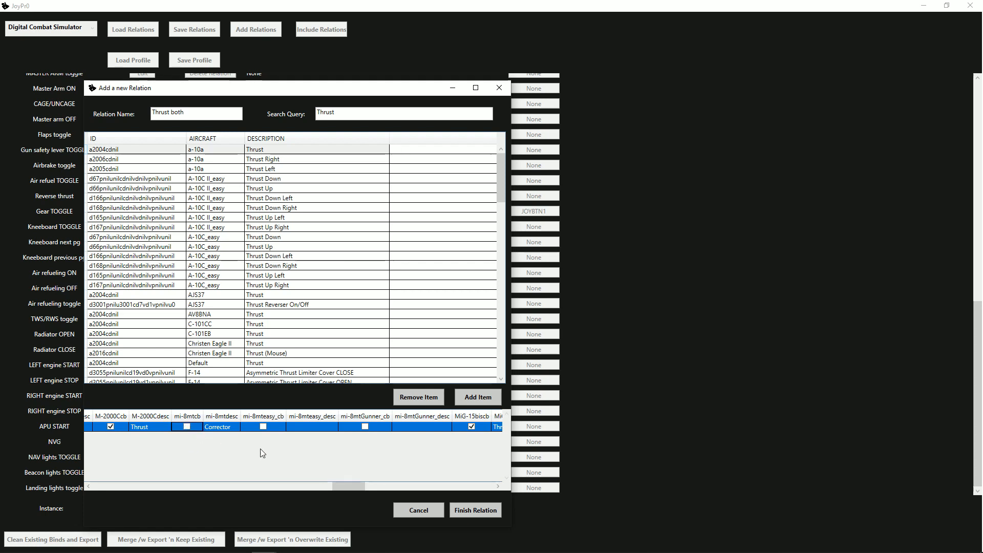
left_click_drag(341, 486, 109, 467)
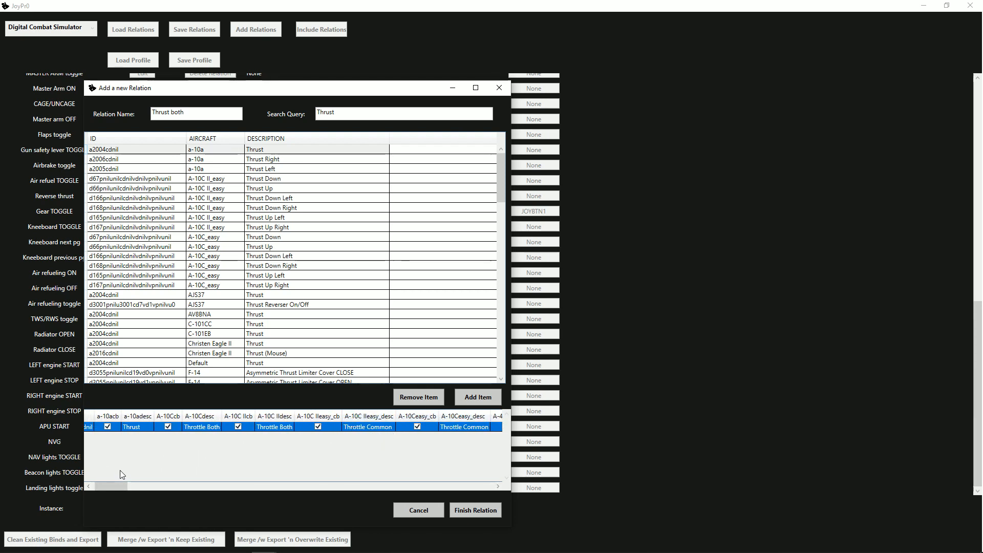
left_click_drag(111, 486, 105, 485)
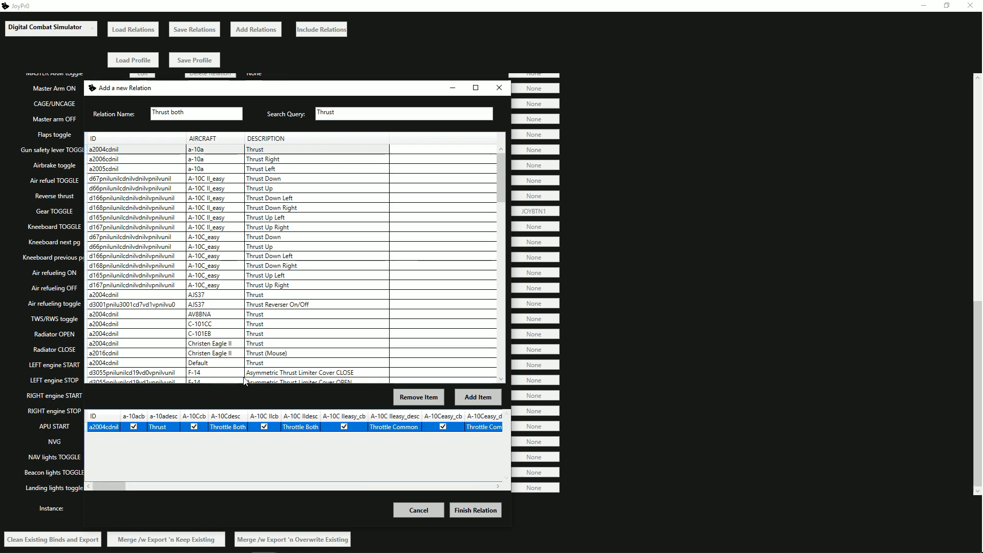
- Look through the remaining Thrust entries, then search the aircraft commands for "throttle" instead
scroll(226, 317, "down", 15)
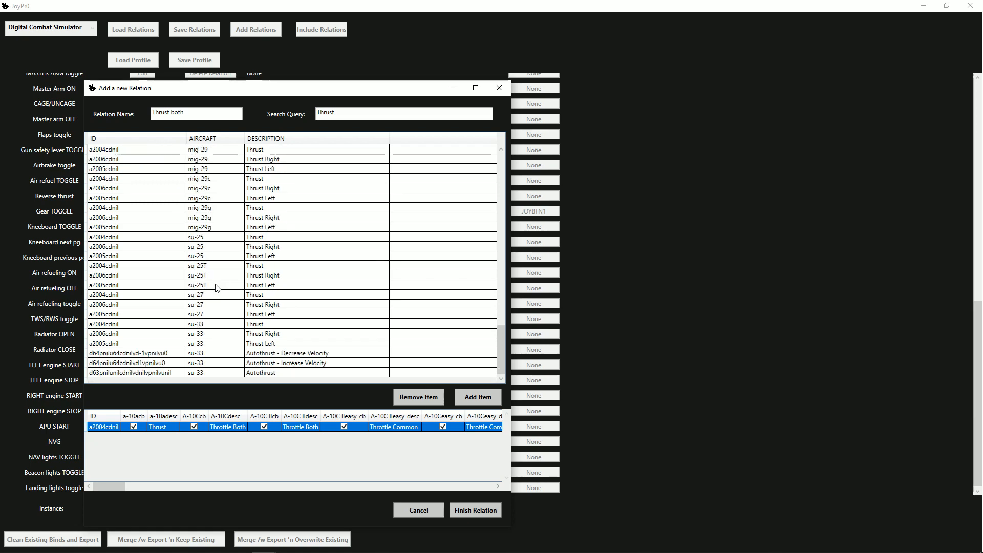
scroll(216, 288, "up", 10)
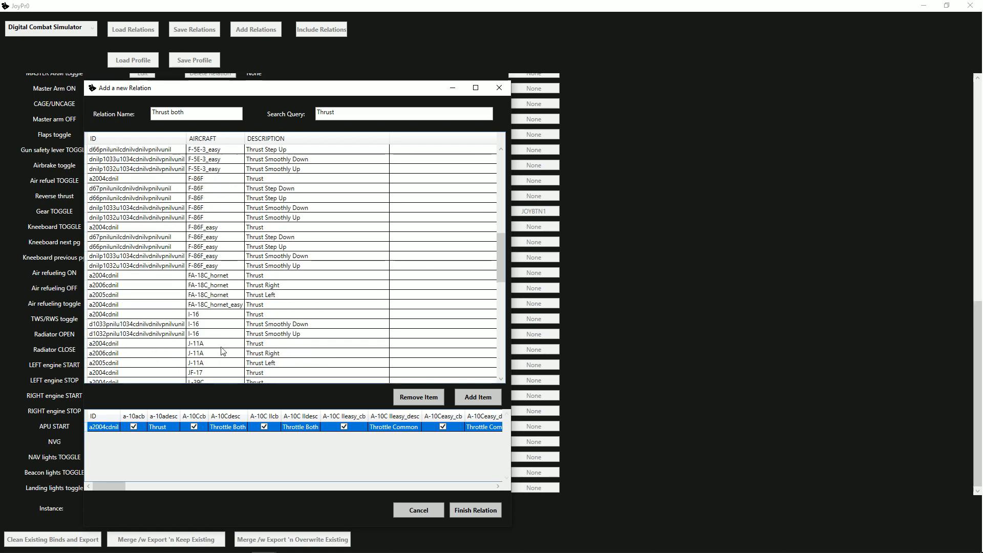
scroll(223, 351, "down", 10)
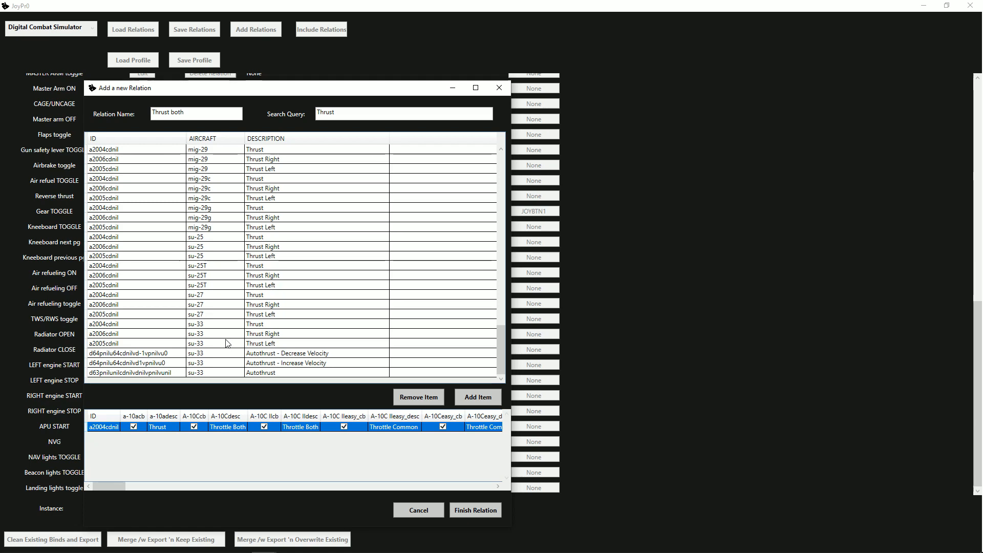
left_click(364, 117)
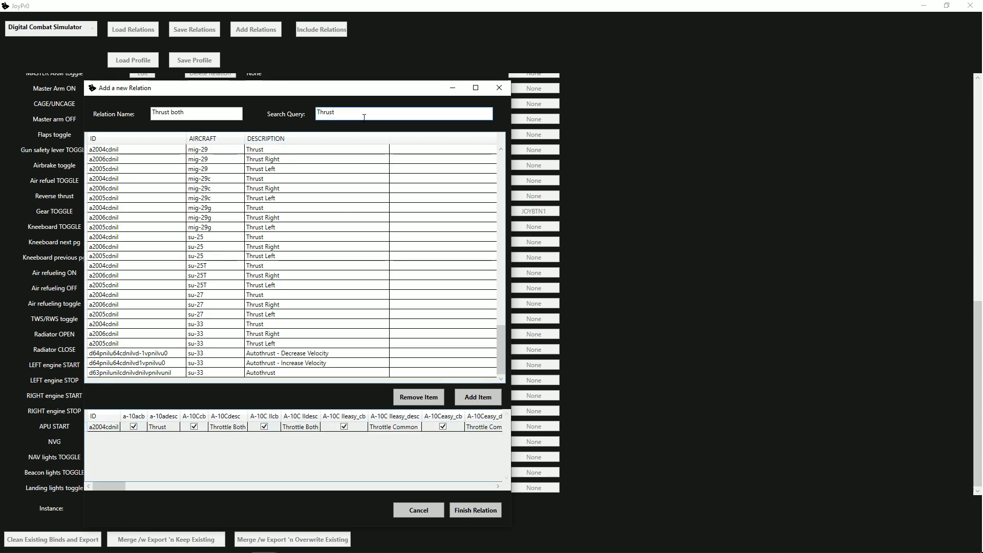
key("BackSpace")
key("BackSpace")
key("BackSpace")
key("BackSpace")
key("BackSpace")
key("BackSpace")
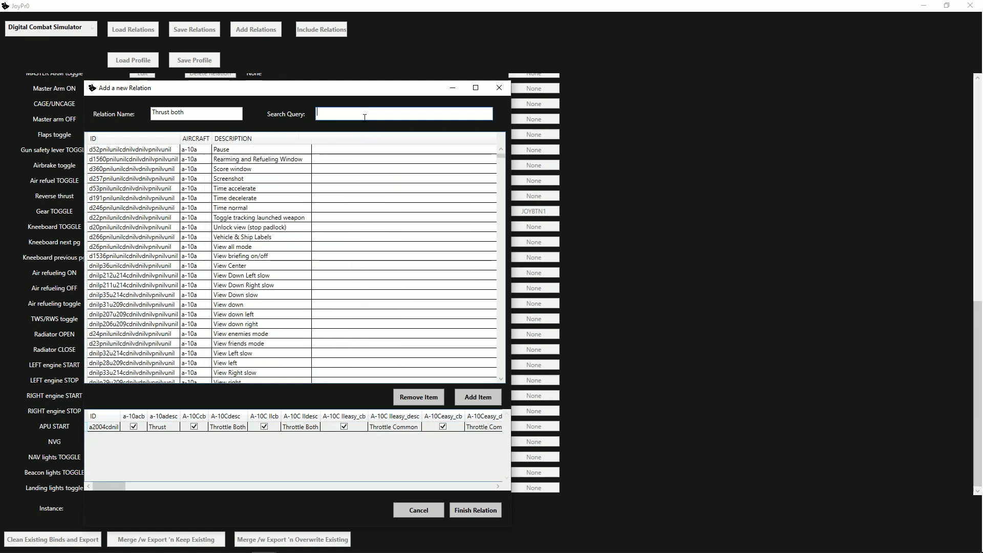
type("throttle")
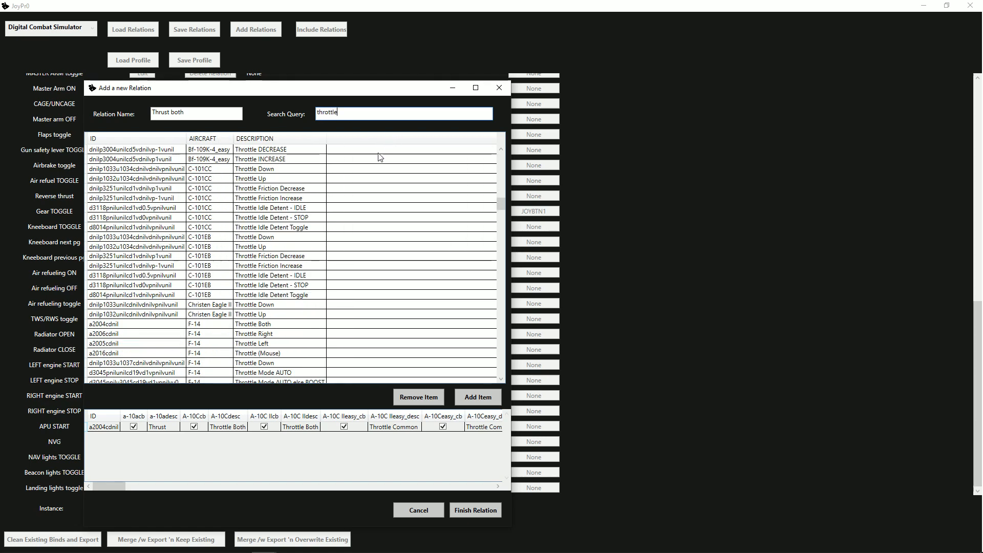
- Add the FW-190A8 Throttle entry with ID a3003cd2 to the relation
scroll(340, 292, "down", 10)
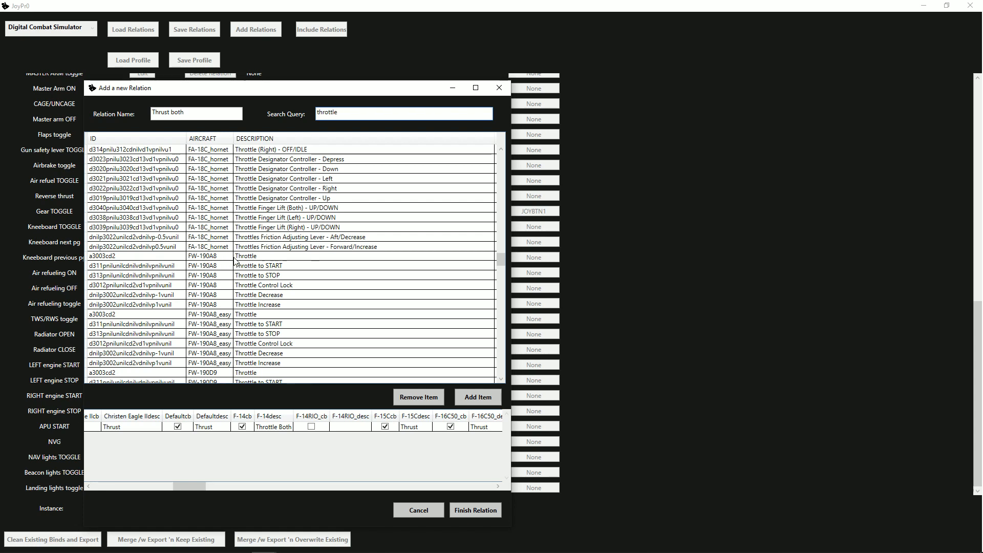
left_click(249, 259)
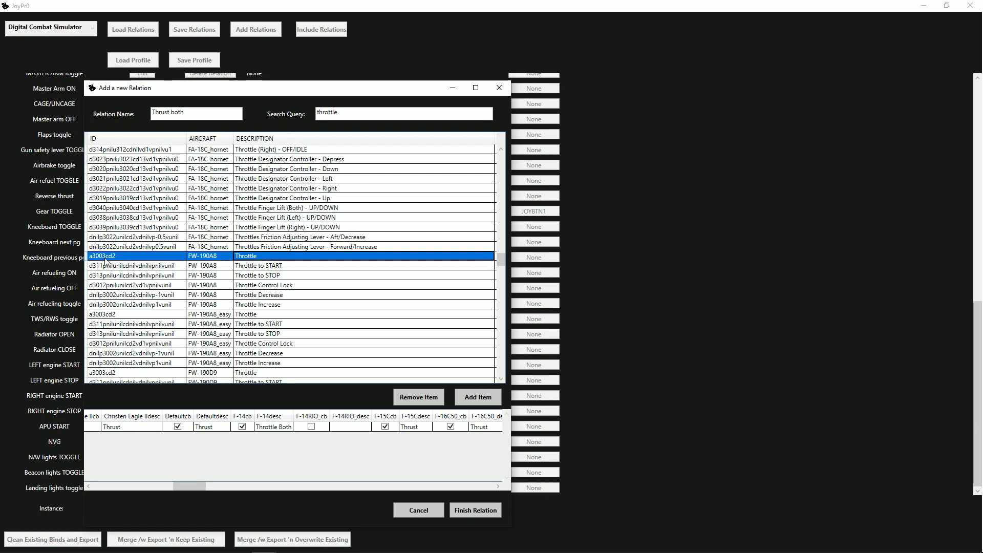
left_click_drag(190, 486, 105, 489)
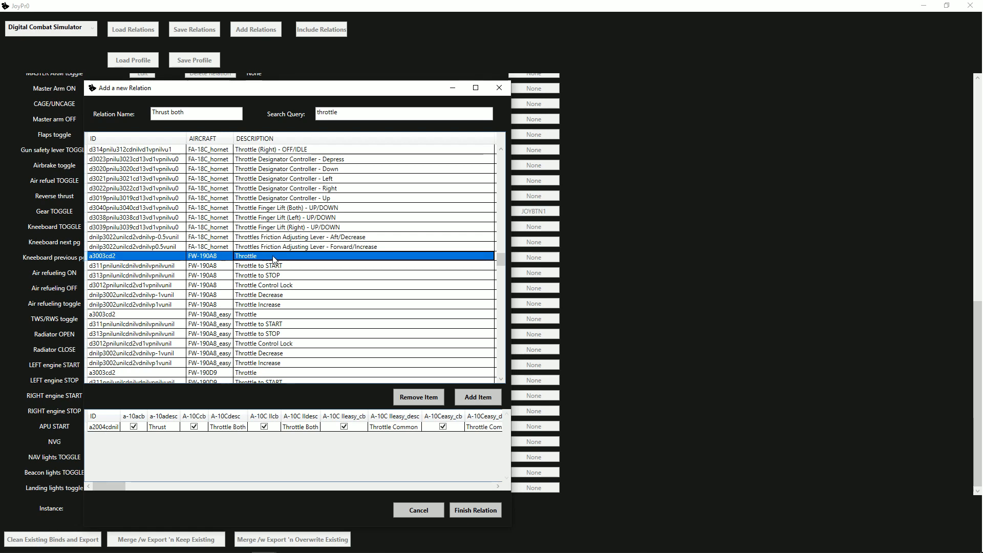
left_click(479, 399)
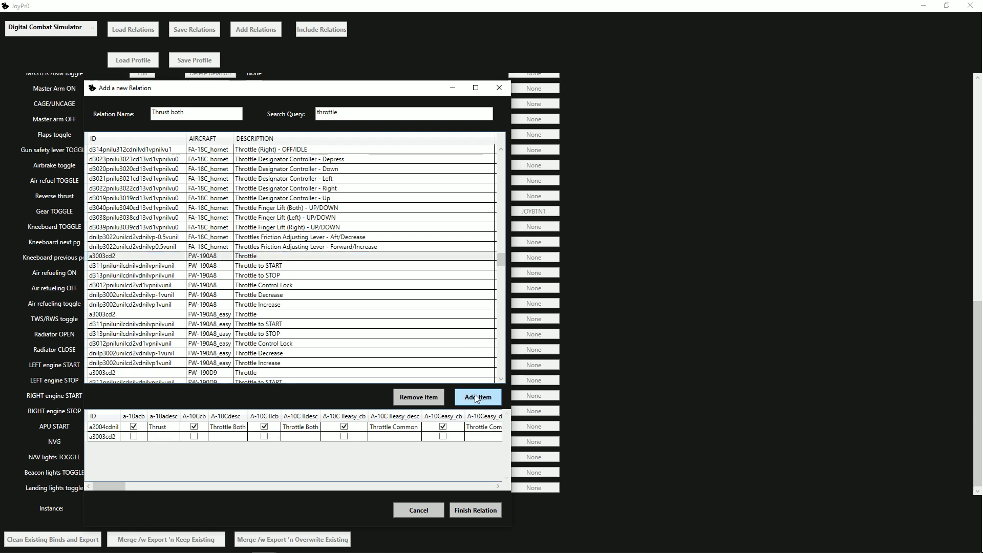
- Exclude the P-47D-30 Trim Aileron (analog) from the added a3003cd2 item
scroll(273, 258, "down", 5)
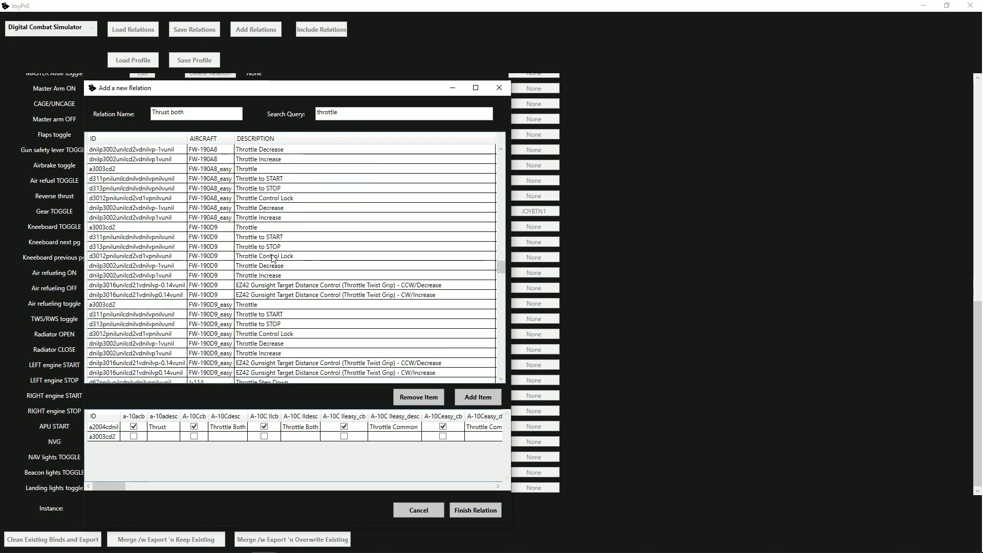
scroll(274, 261, "down", 5)
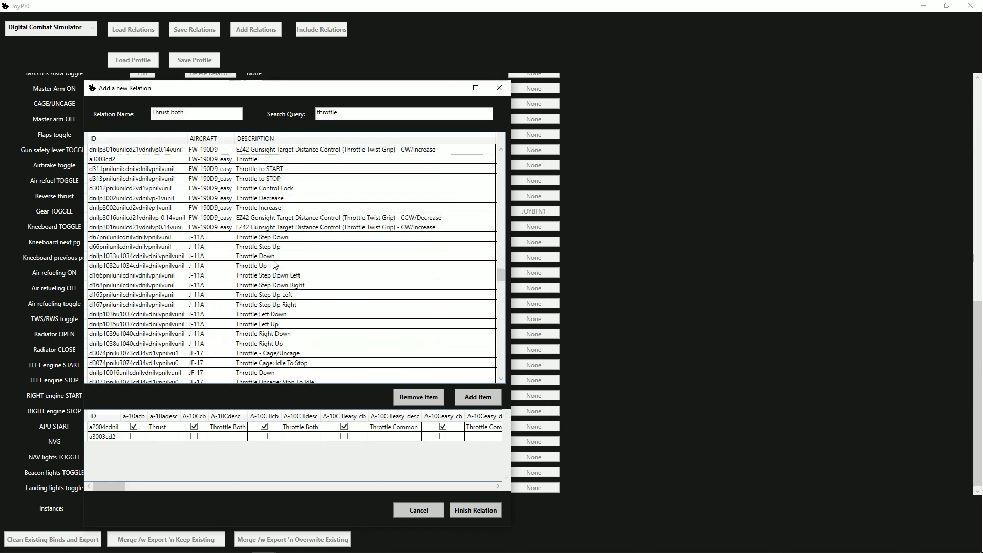
scroll(281, 248, "down", 6)
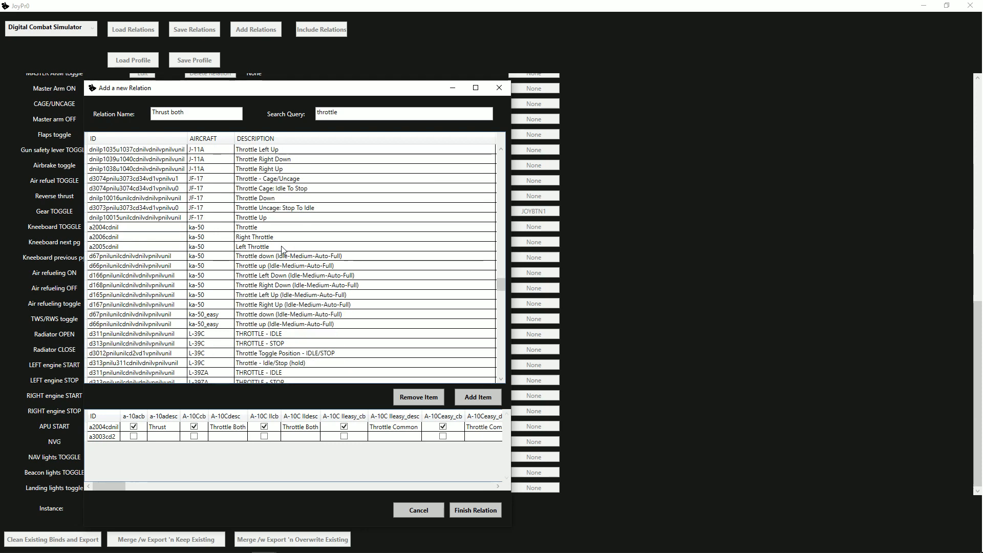
scroll(283, 250, "down", 3)
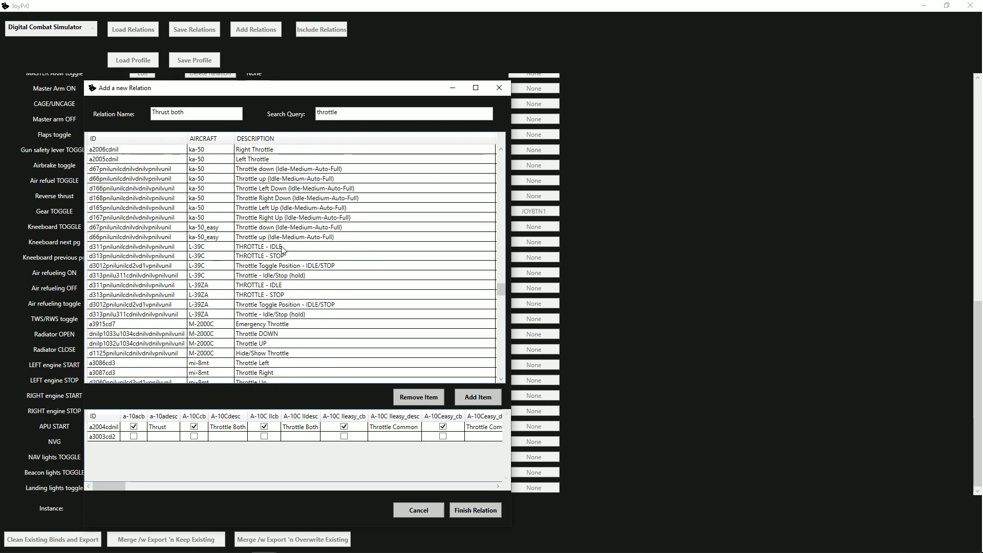
scroll(283, 249, "down", 6)
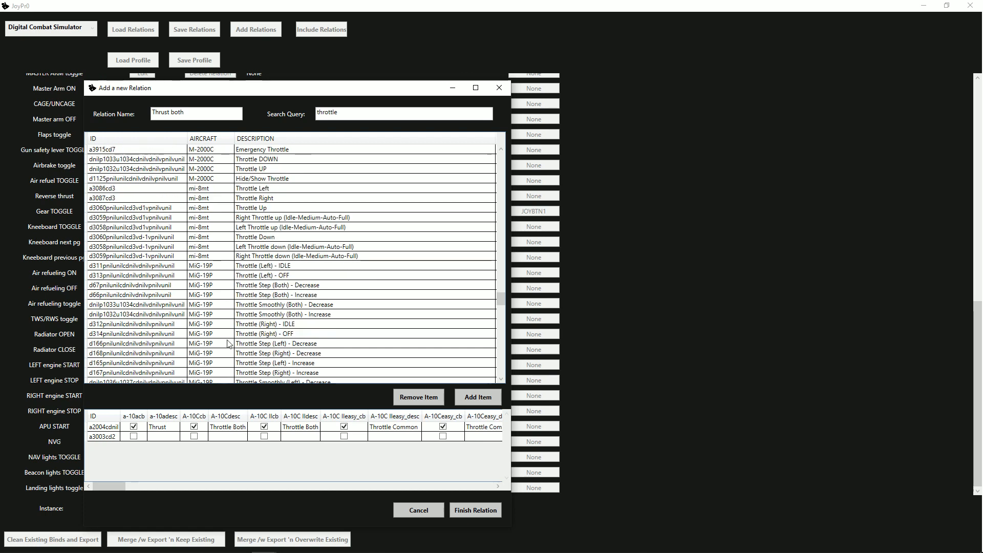
left_click_drag(109, 486, 412, 482)
left_click(259, 437)
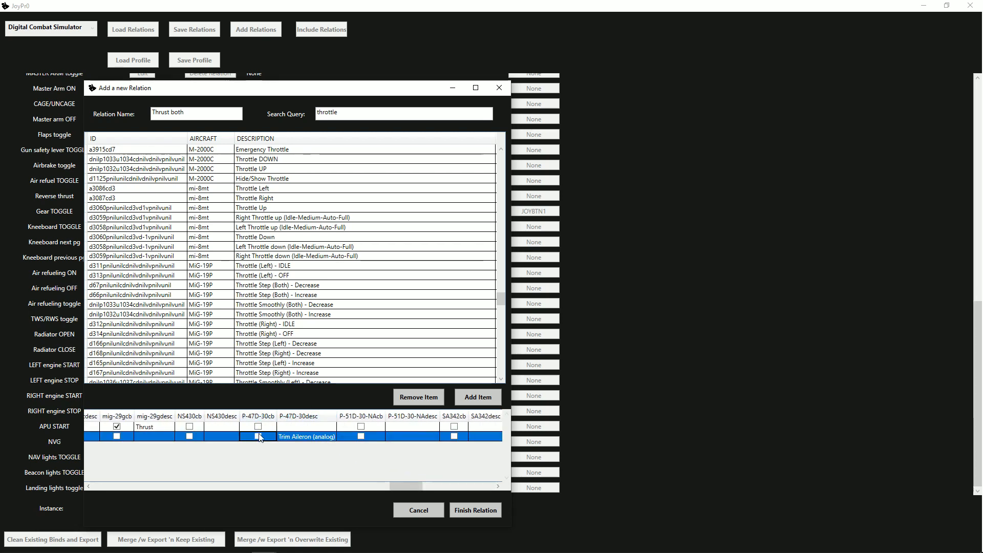
left_click_drag(406, 485, 107, 486)
- Add the P-51D-30-NA Throttle entry with ID a3025cd5 to the relation
scroll(248, 303, "down", 15)
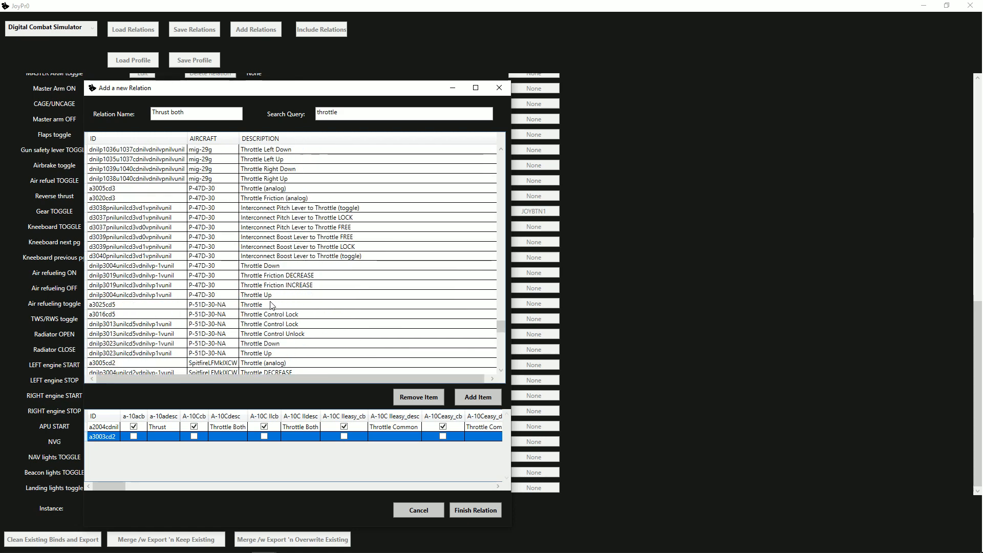
left_click(272, 306)
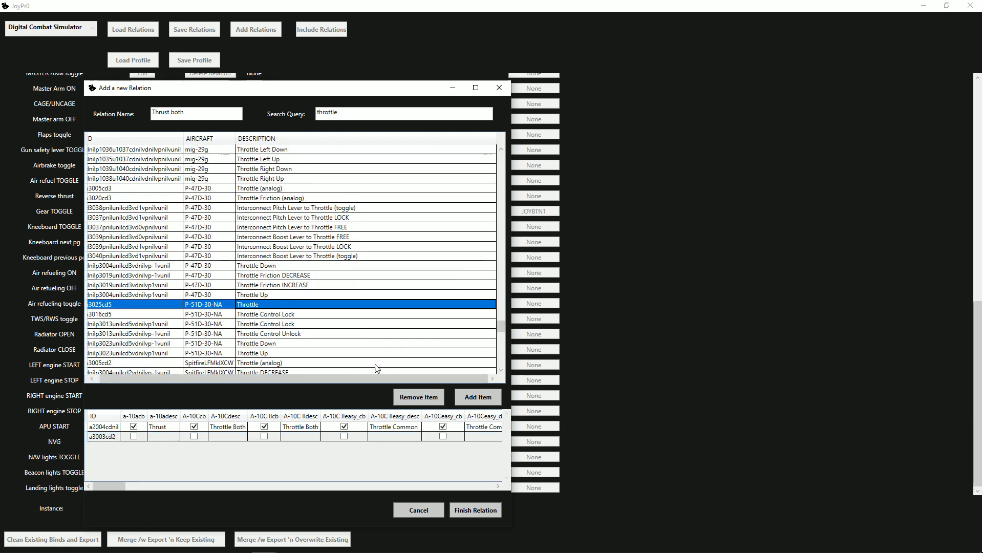
left_click(478, 399)
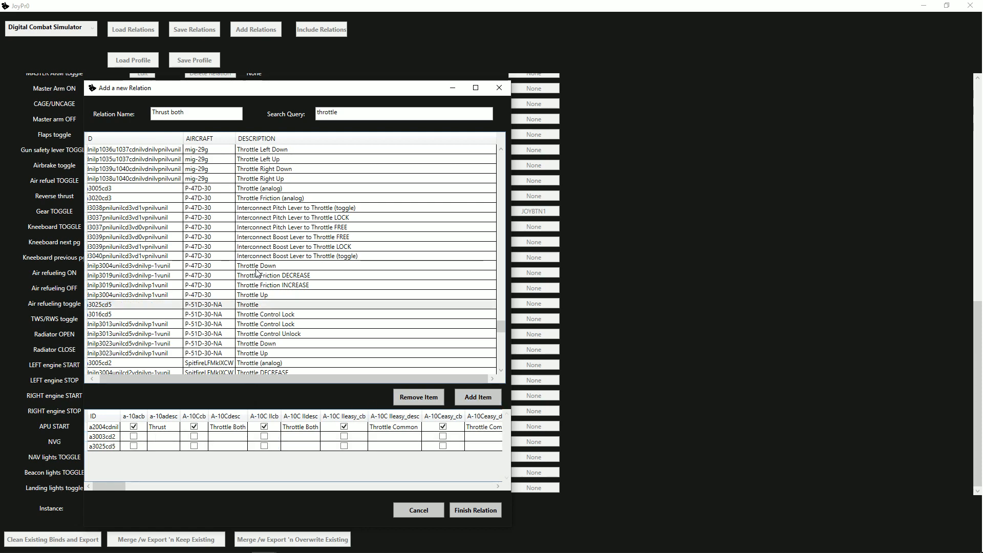
- Search the aircraft commands for "collective"
scroll(266, 287, "up", 1)
scroll(267, 286, "down", 3)
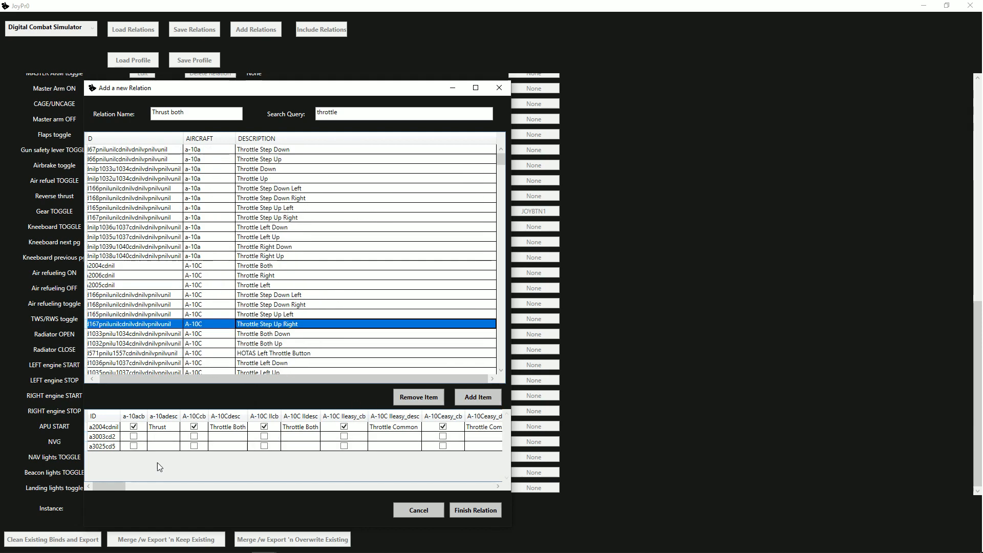
mouse_move(108, 487)
left_mouse_down()
mouse_move(484, 479)
mouse_move(110, 486)
left_mouse_up()
key("shift+Tab")
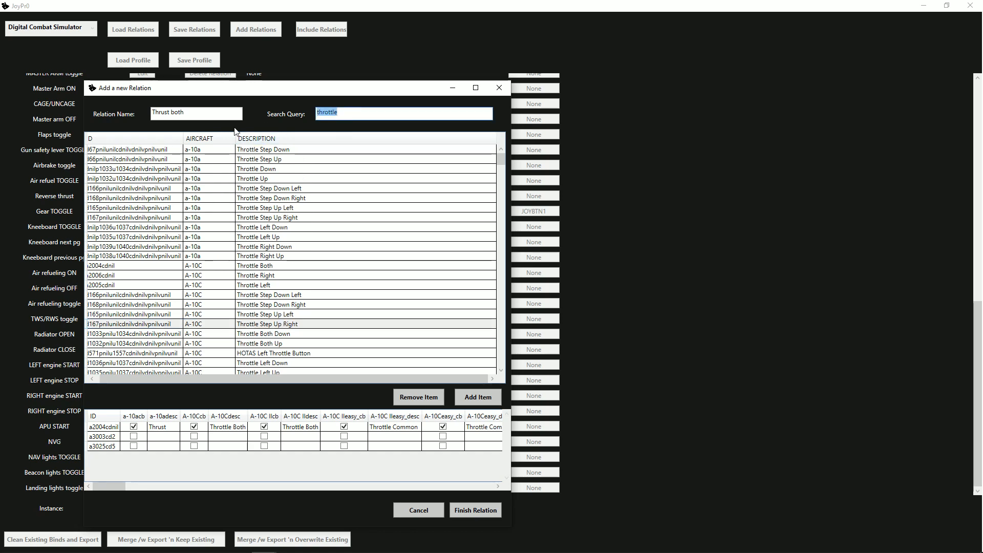
type("co")
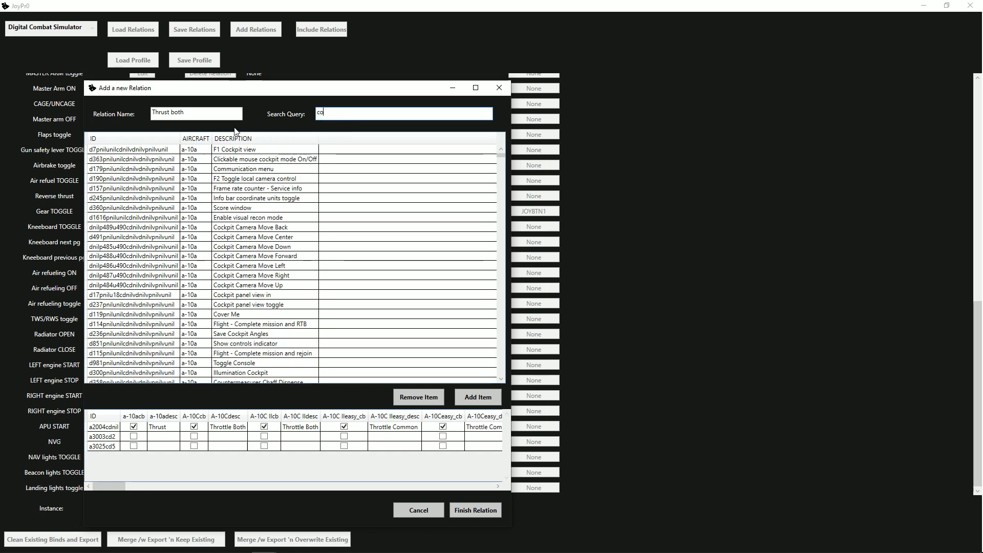
type("llective")
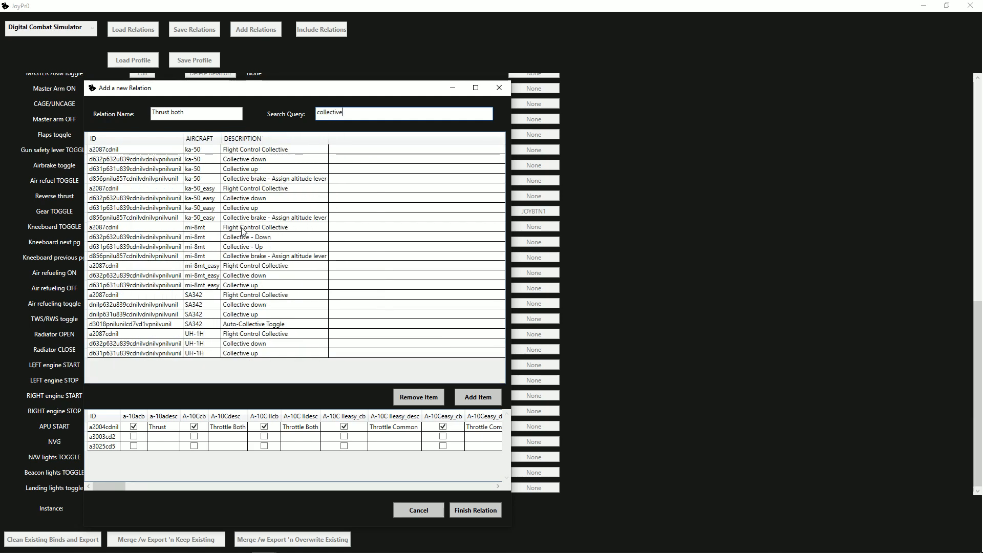
- Add the ka-50 Flight Control Collective entry a2087cdnil and compare its ID with the ka-50_easy, mi-8mt and SA342 entries
left_click(194, 151)
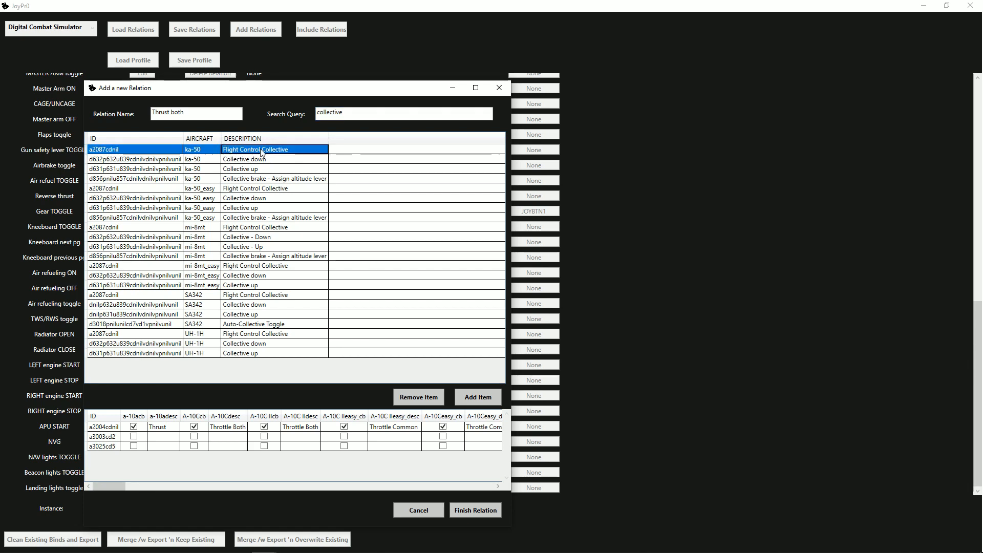
left_click(479, 398)
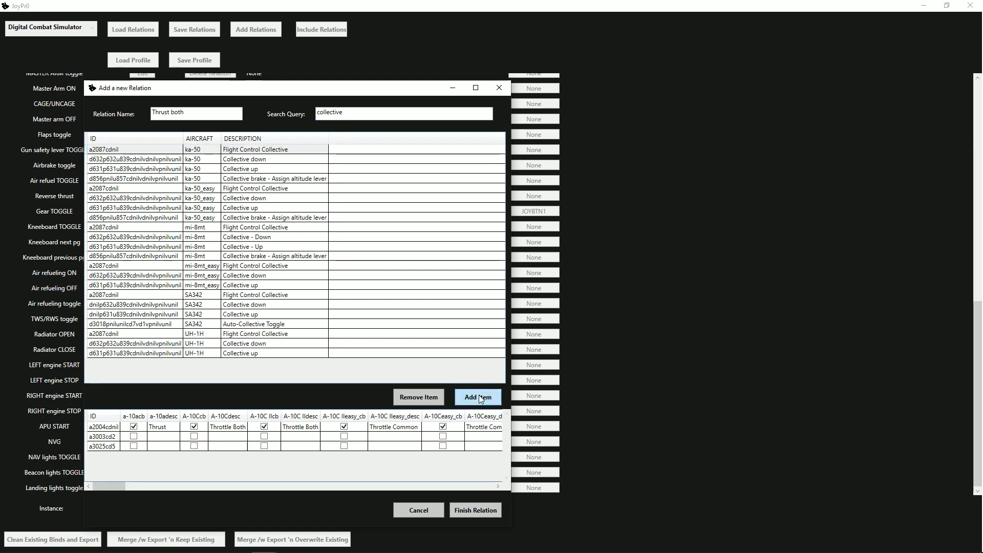
left_click(102, 151)
left_click(139, 192)
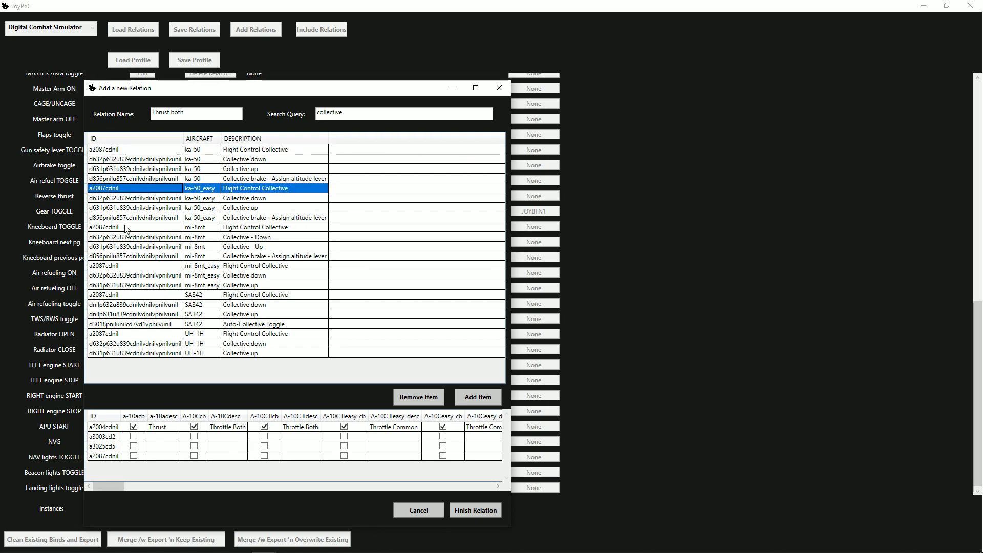
left_click(123, 229)
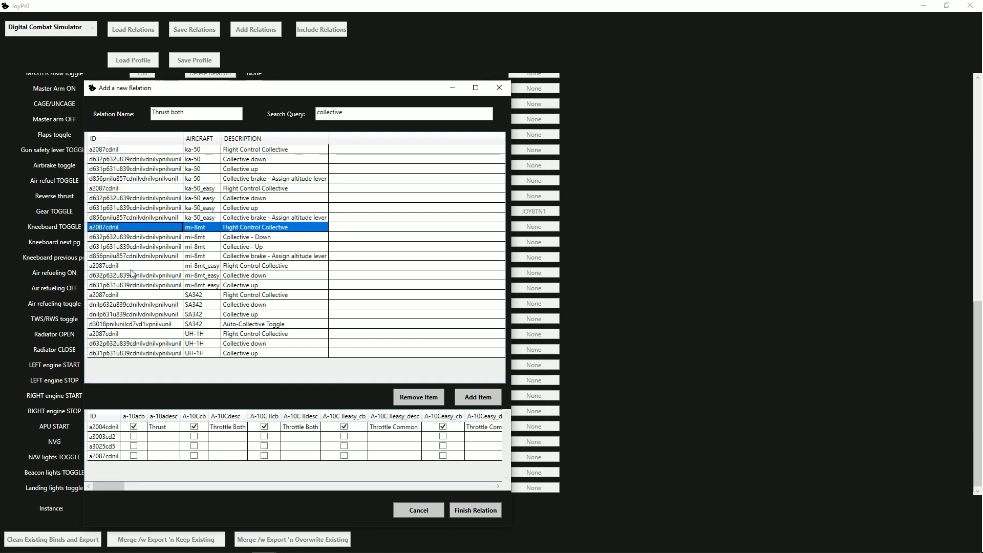
left_click(149, 295)
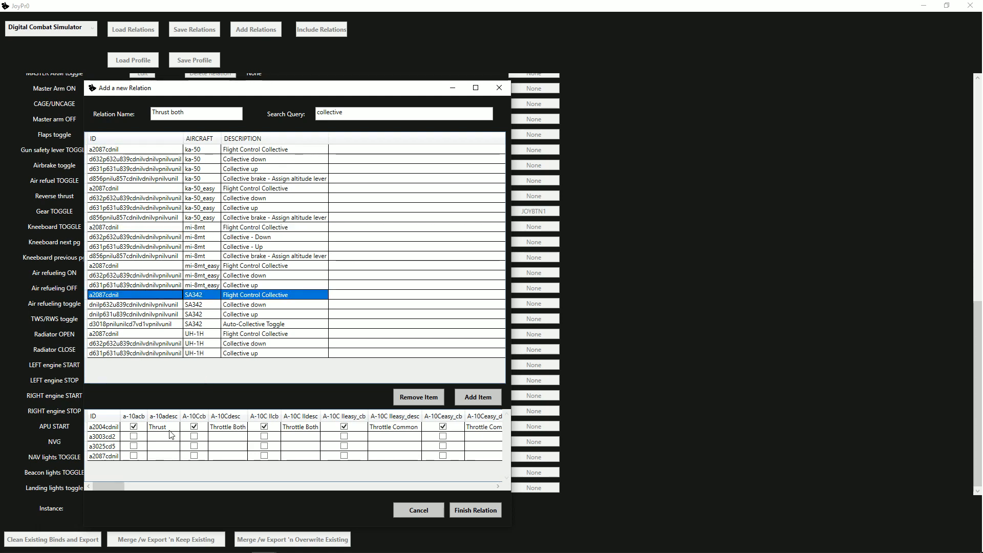
- Exclude the AV8BNA Nozzle Angle from the a2087cdnil item and finish the "Thrust both" relation
left_click_drag(116, 489, 153, 492)
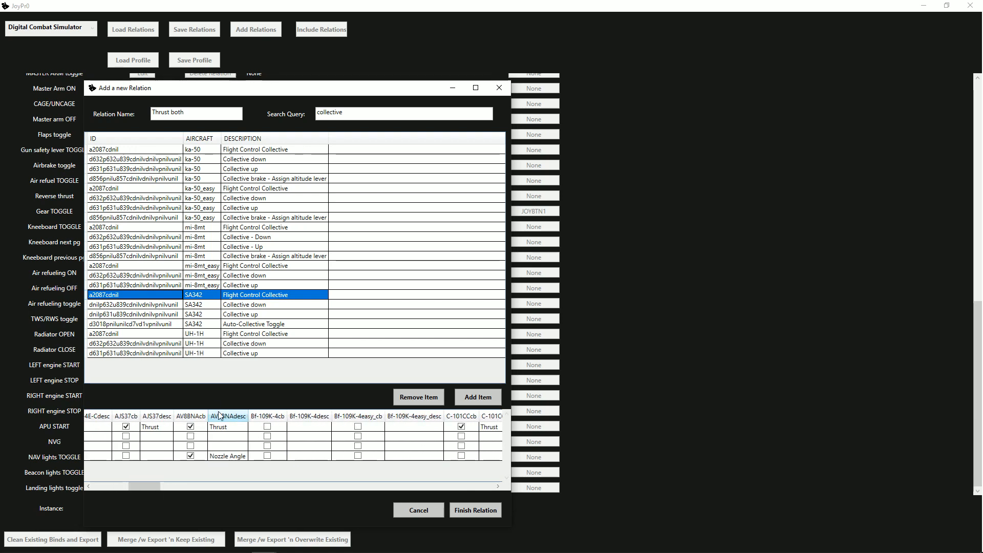
left_click(191, 459)
left_click_drag(151, 484, 497, 489)
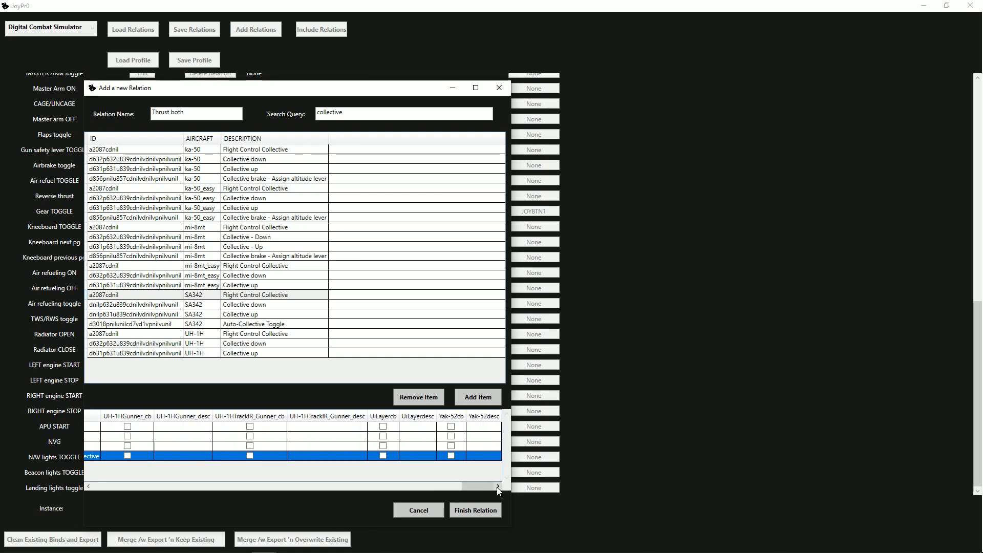
left_click(475, 510)
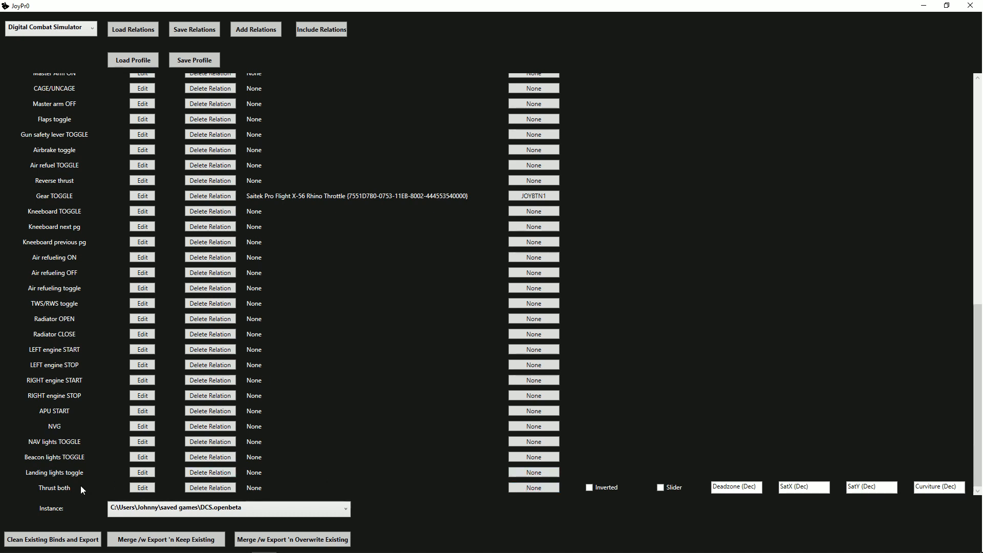
- Try binding "Thrust both" to the X-56 Rhino Throttle's JOYX axis and clearing that binding again
left_click(532, 490)
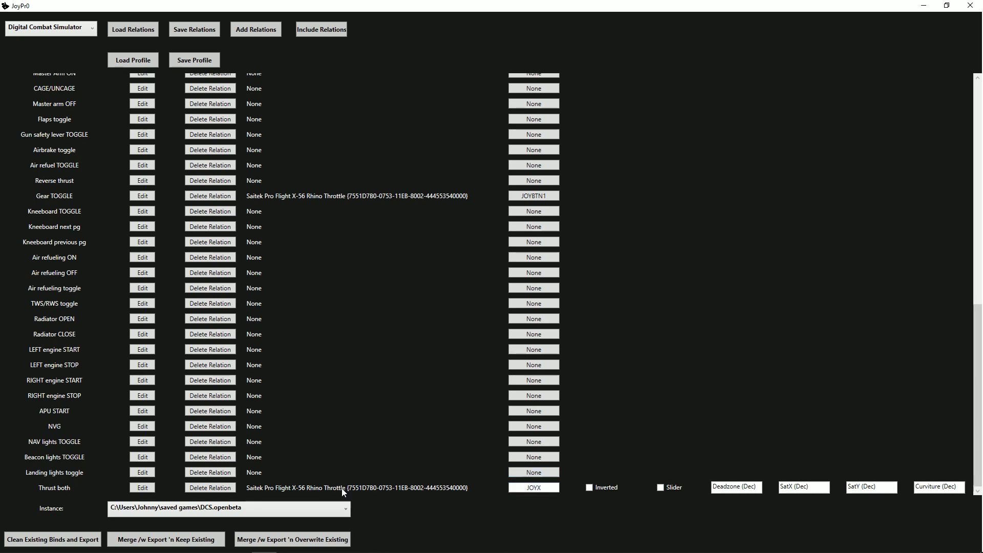
left_click(544, 491)
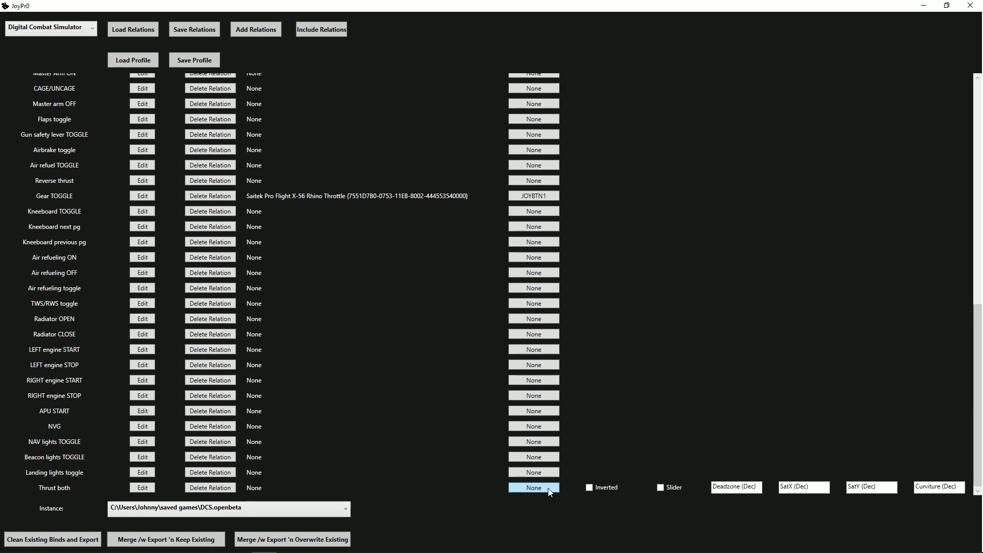
left_click(549, 491)
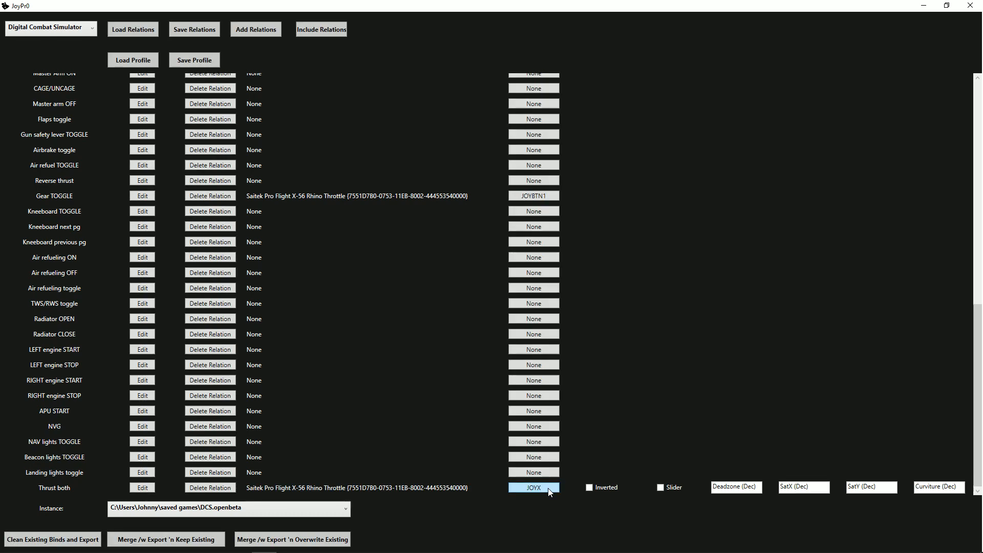
left_click(548, 491)
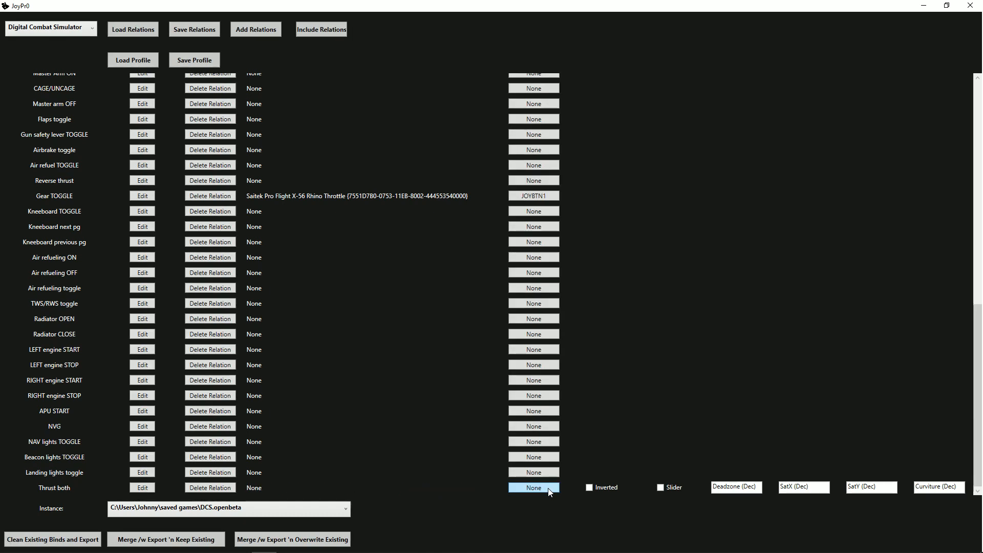
- Try again to bind "Thrust both" to a joystick input
left_click(549, 491)
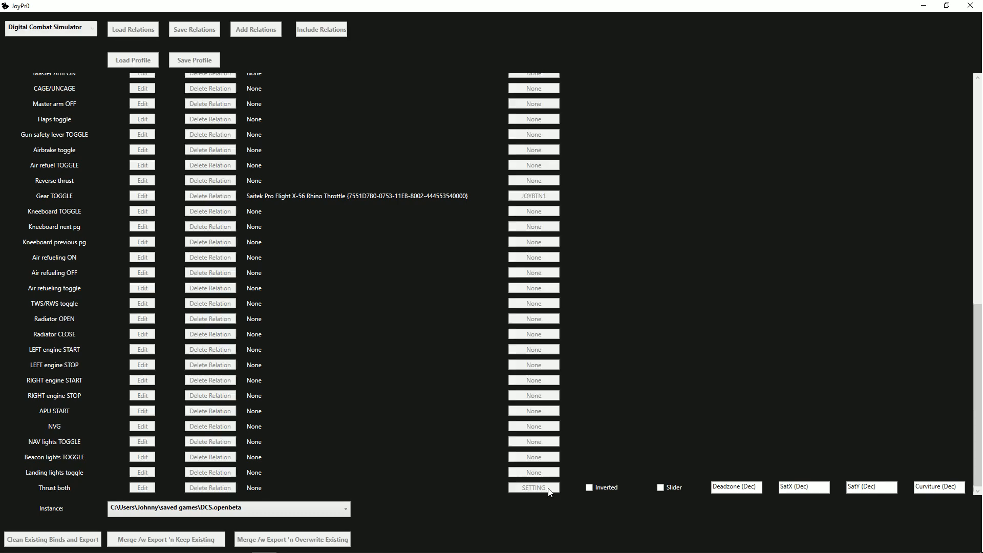
left_click(548, 490)
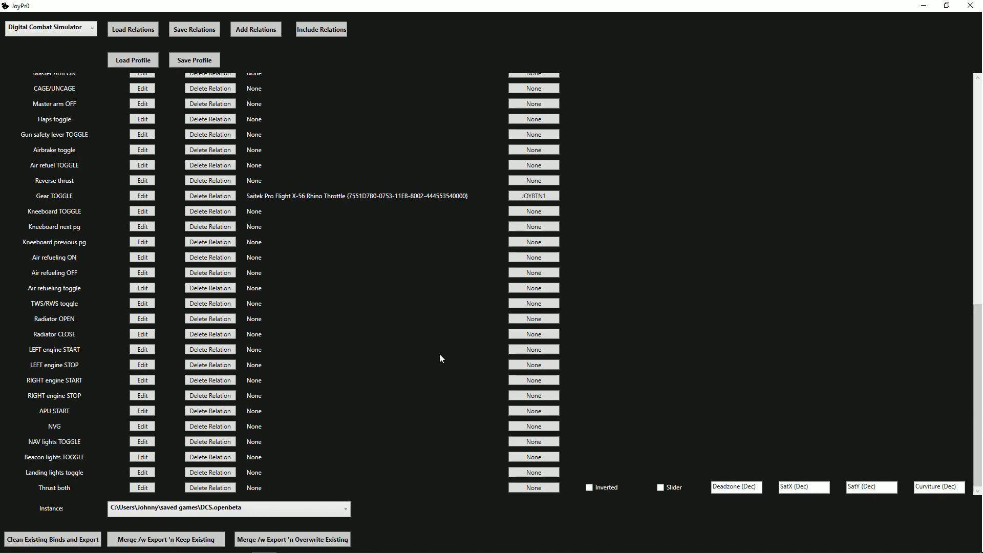
- Bind AirbakeExtend to JOYBTN11 and AirbrakeRetract to JOYBTN10 on the X-56 Rhino Throttle
scroll(396, 374, "up", 10)
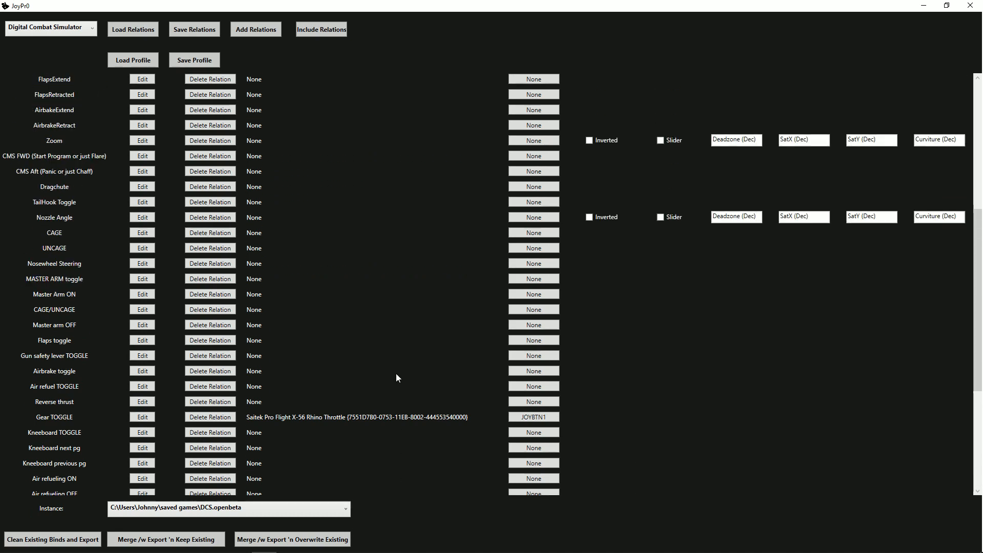
scroll(333, 342, "up", 2)
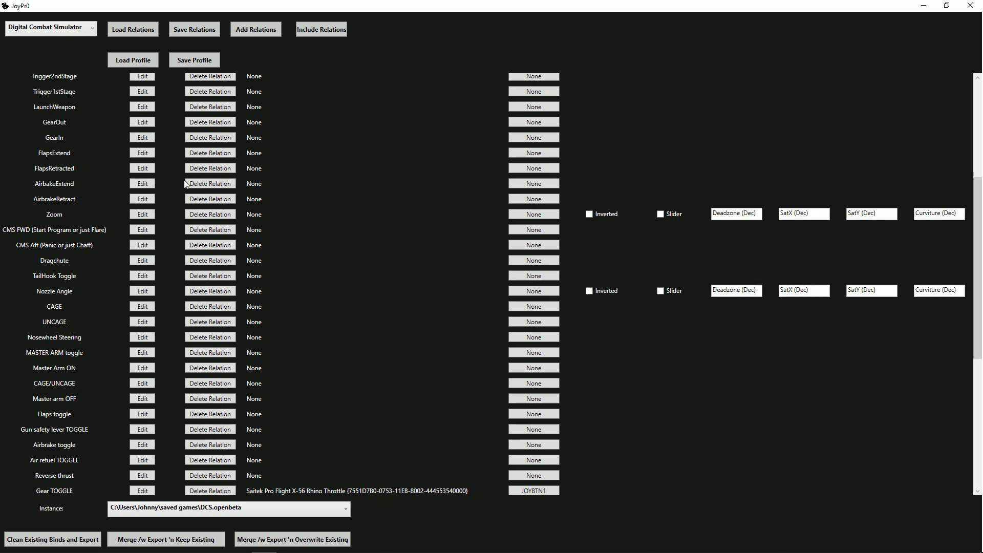
left_click(549, 185)
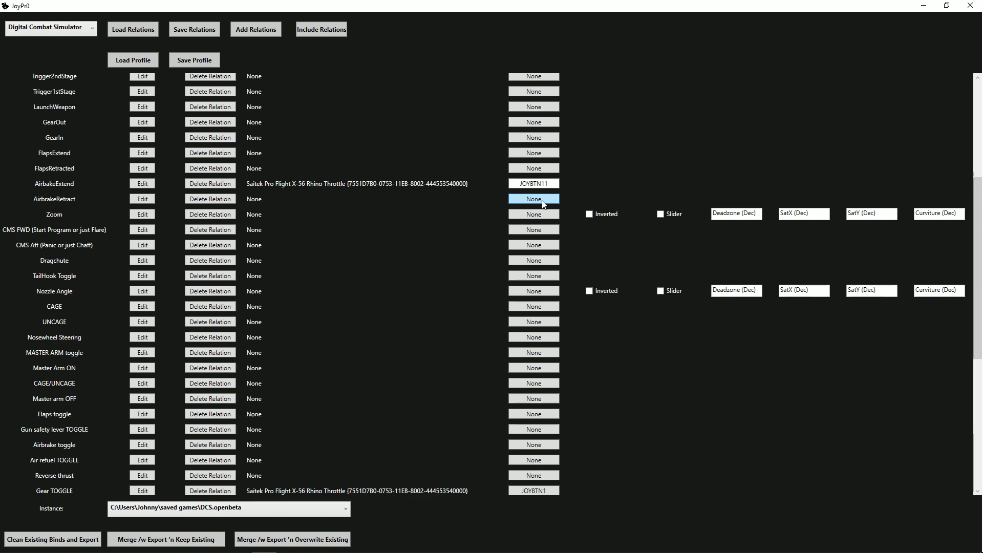
left_click(543, 204)
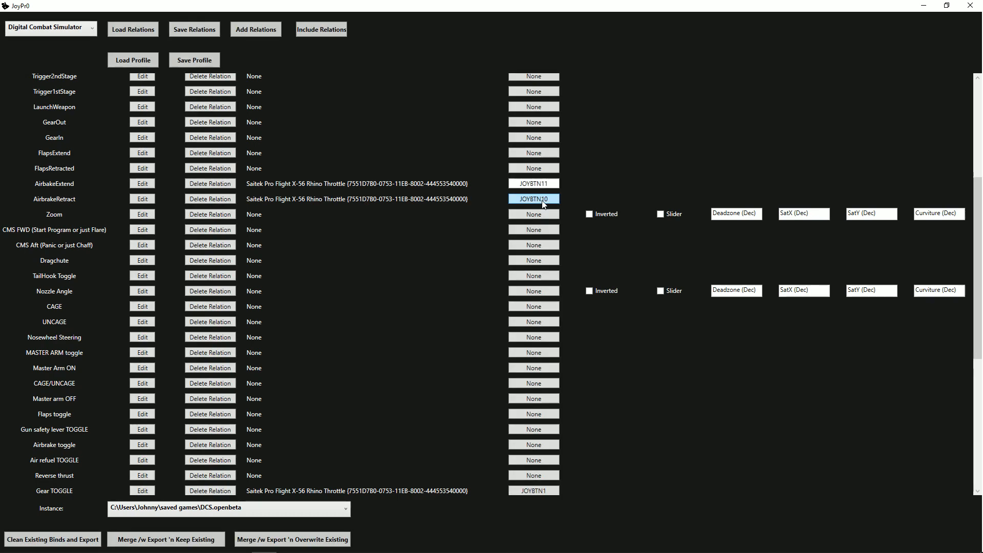
- Bind FlapsExtend to JOYBTN7 and FlapsRetracted to JOYBTN6 on the X-56 Rhino Throttle
scroll(543, 204, "up", 3)
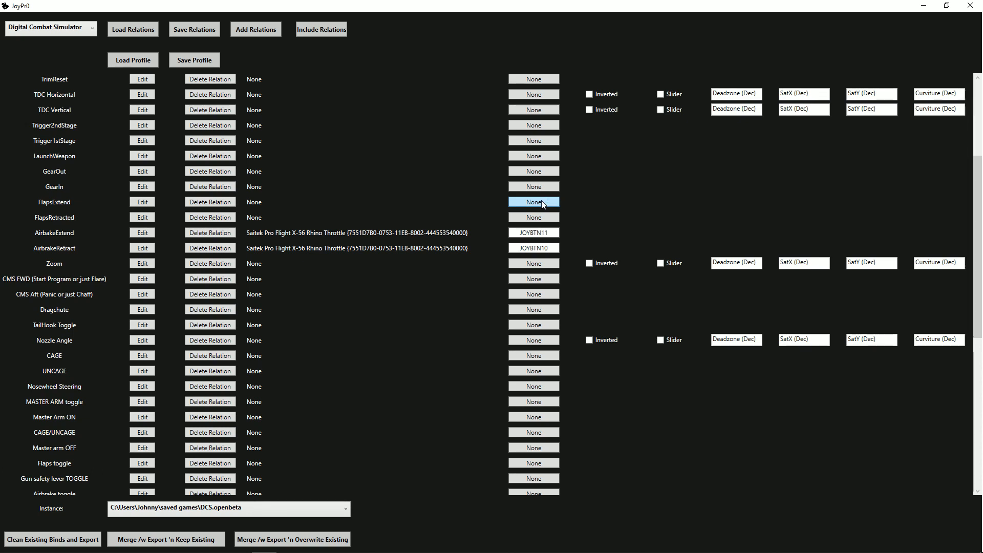
scroll(543, 204, "up", 5)
scroll(543, 204, "down", 3)
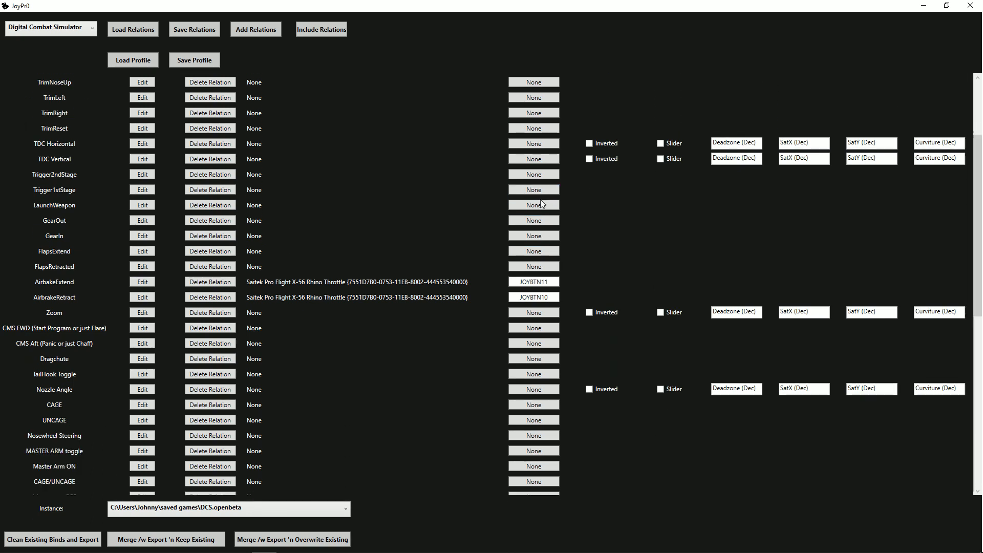
left_click(532, 253)
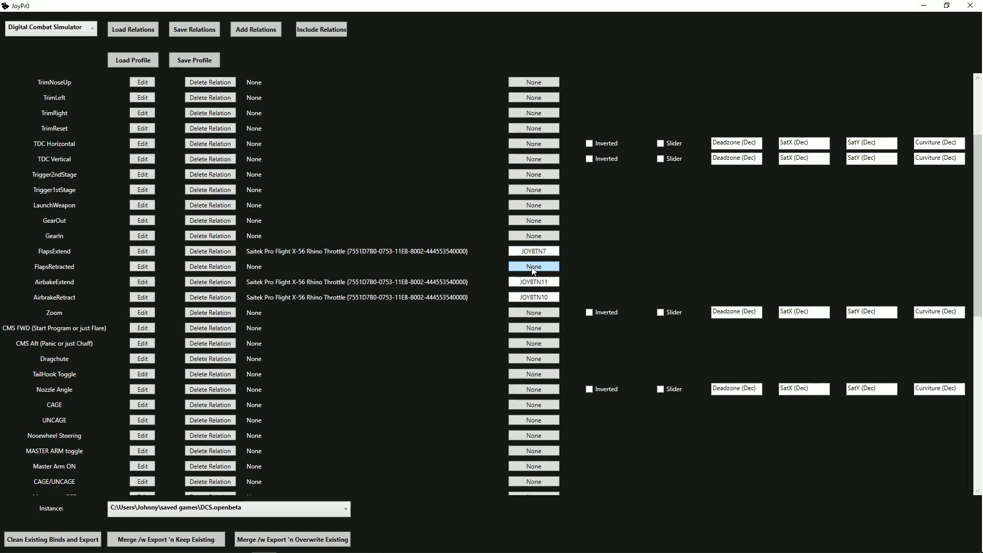
left_click(533, 266)
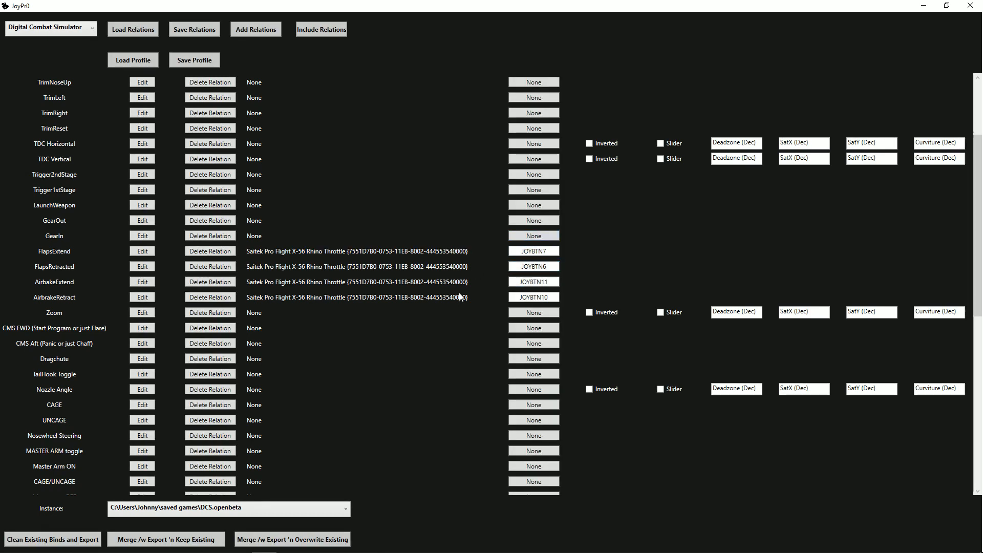
- Bind ThrottleLeft to the X-56 Rhino Throttle's JOYX axis and ThrottleRight to its JOYY axis
scroll(466, 275, "down", 4)
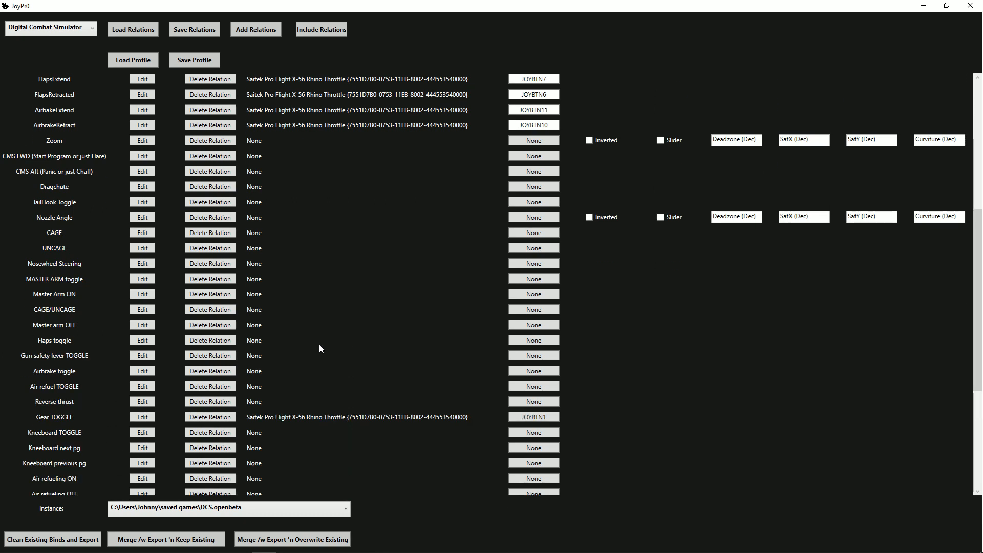
scroll(351, 375, "down", 3)
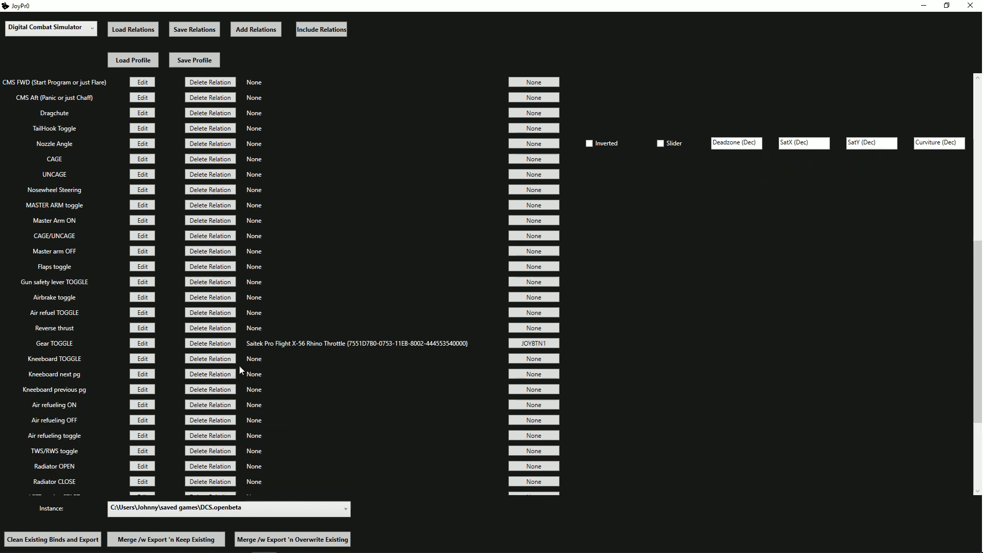
scroll(119, 368, "down", 4)
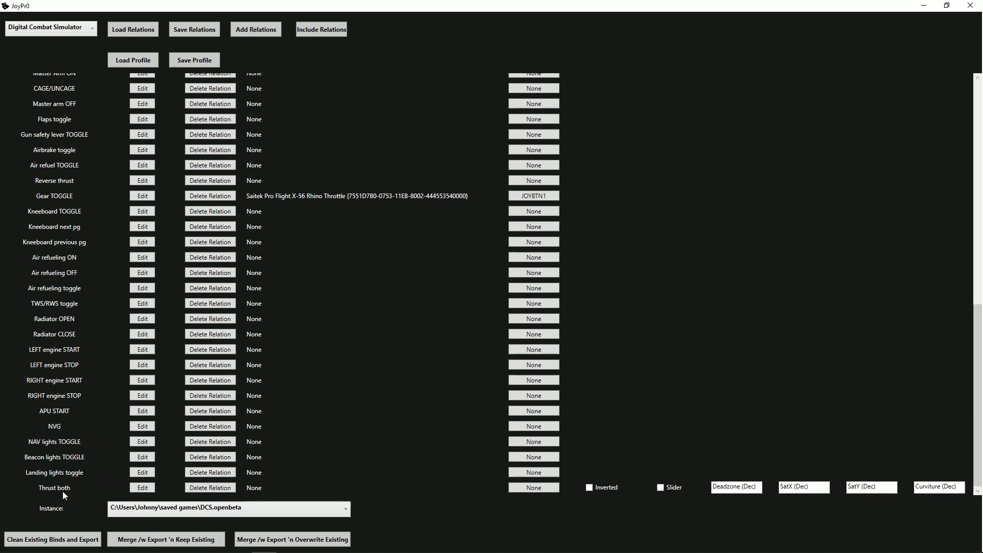
scroll(364, 453, "up", 12)
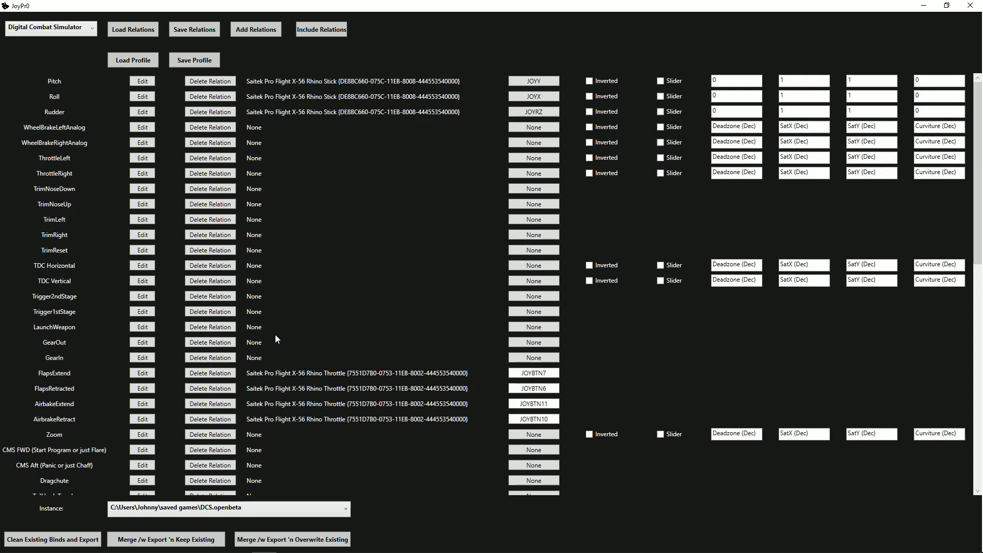
left_click(527, 159)
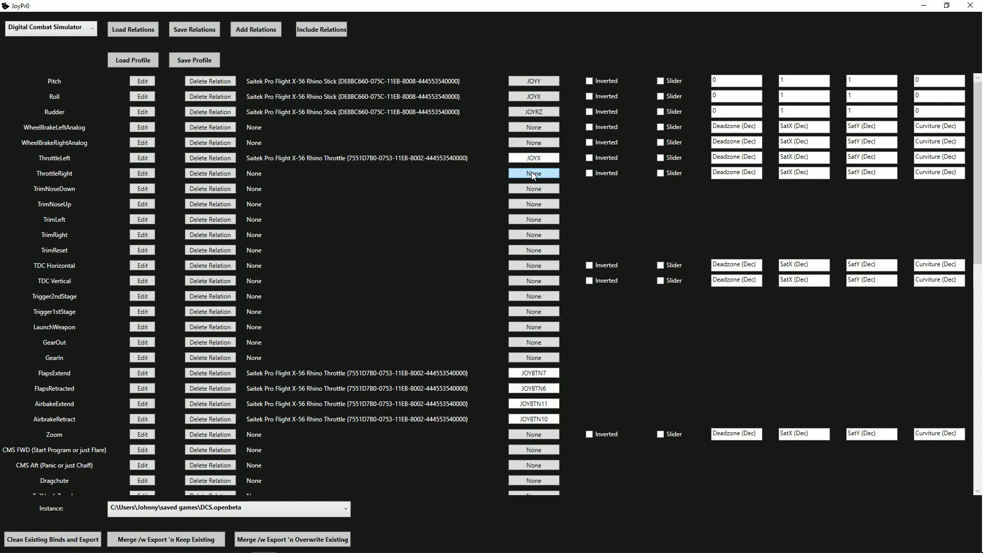
left_click(533, 174)
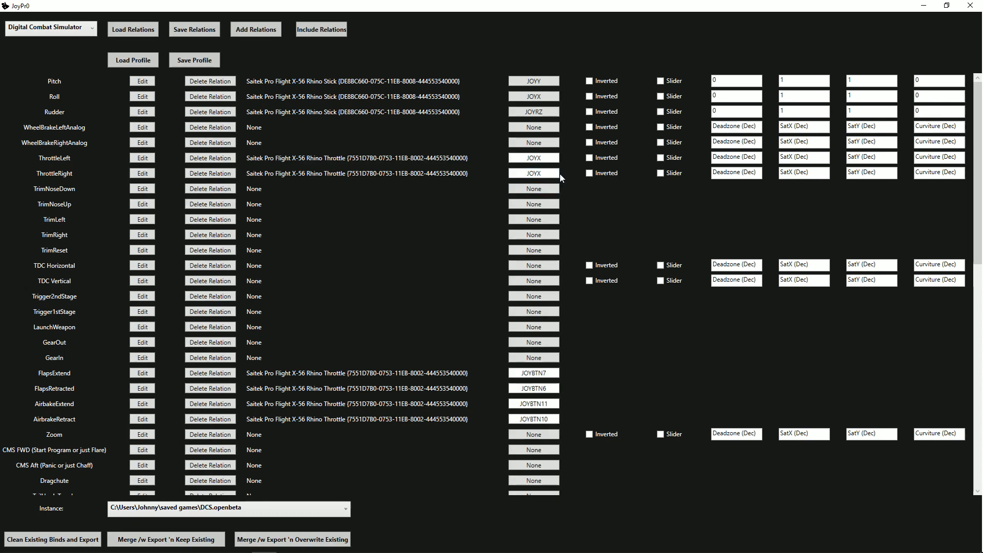
left_click(556, 177)
- Save the relations in the JoyPro folder as "video relations thing"
scroll(285, 251, "down", 9)
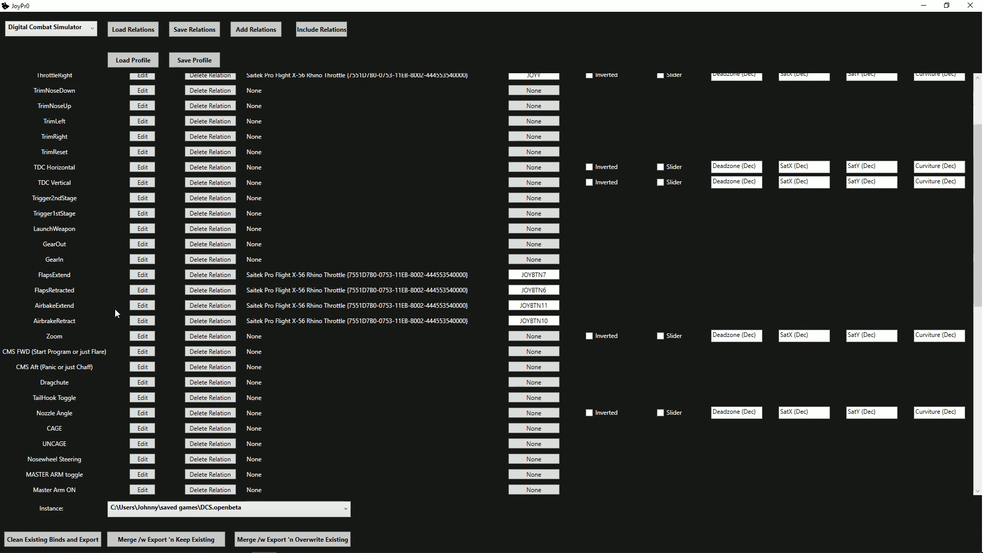
scroll(80, 318, "down", 3)
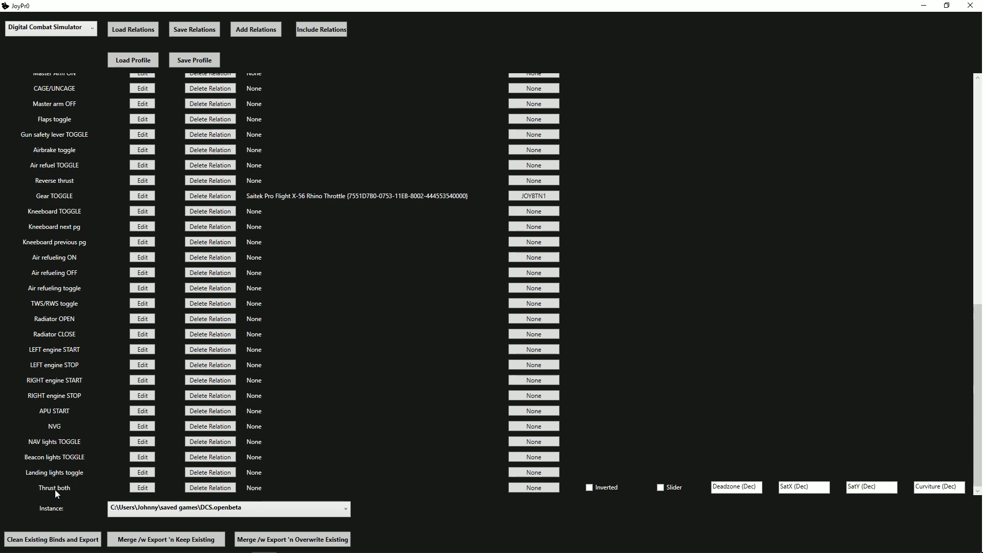
left_click(203, 34)
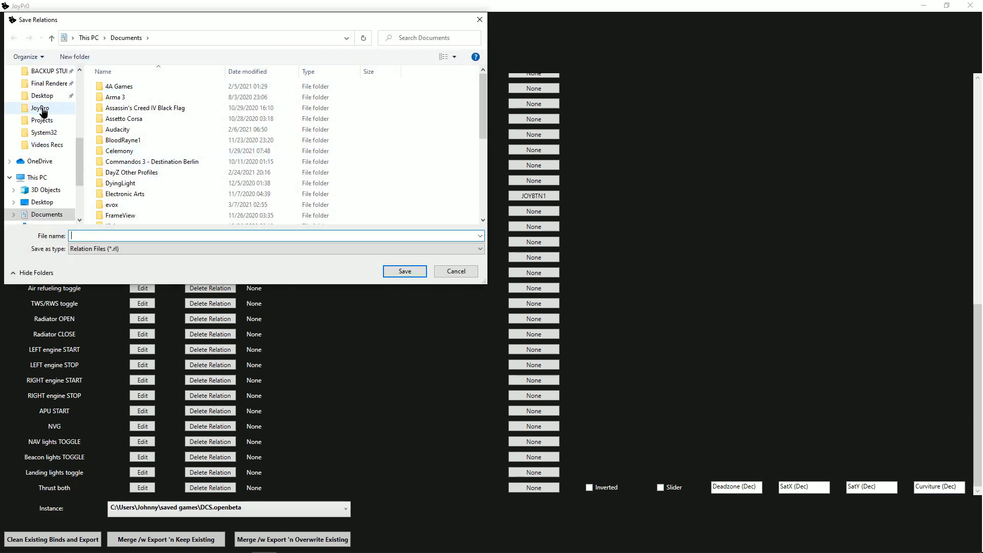
left_click(42, 111)
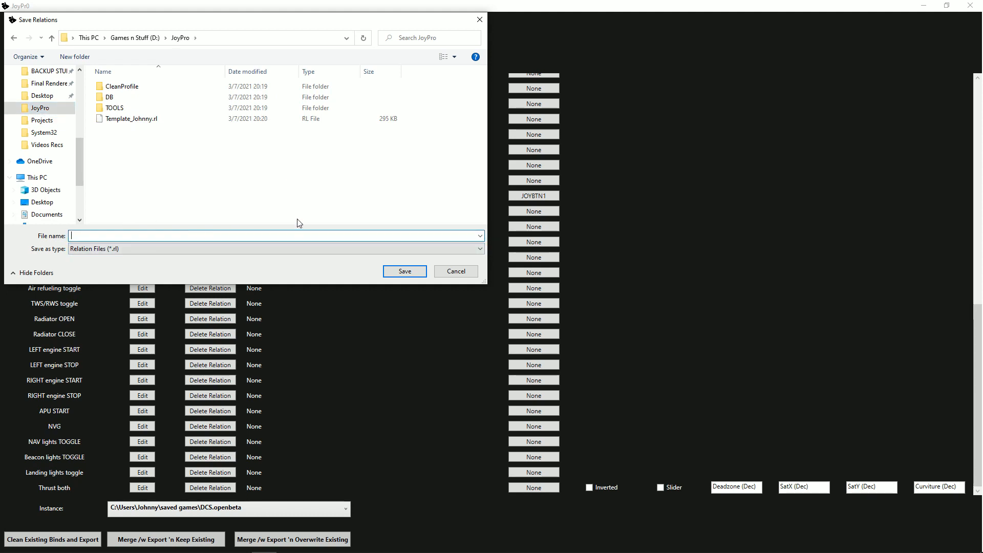
type("video relations thing")
key("Return")
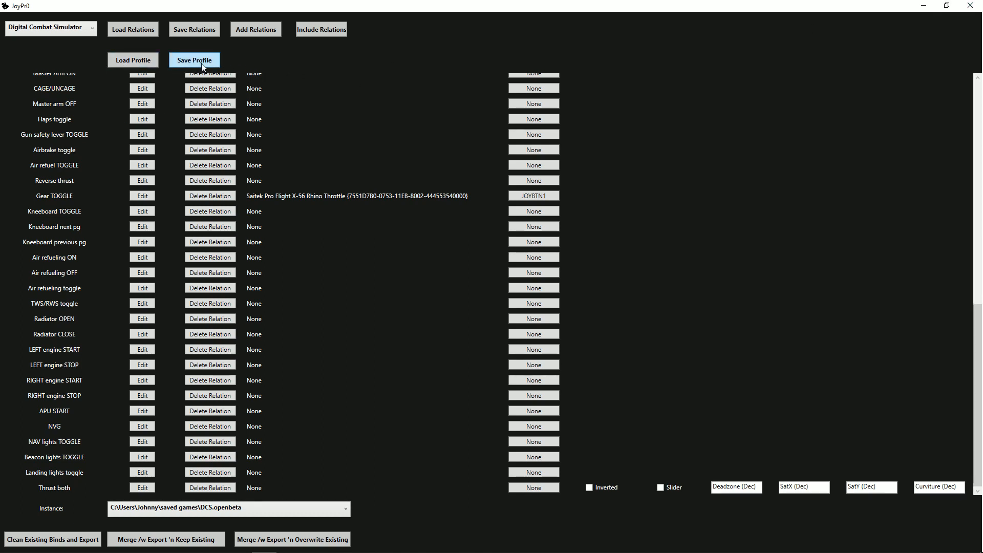
- Review the items of the "Thrust both" relation and leave its editor without making changes
scroll(265, 218, "up", 10)
scroll(235, 141, "down", 10)
left_click(143, 488)
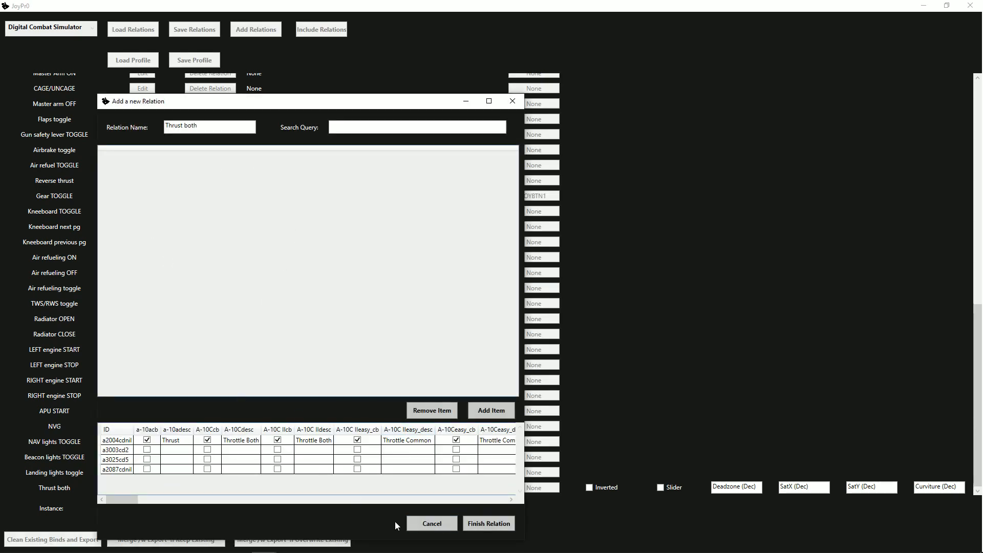
left_click(429, 524)
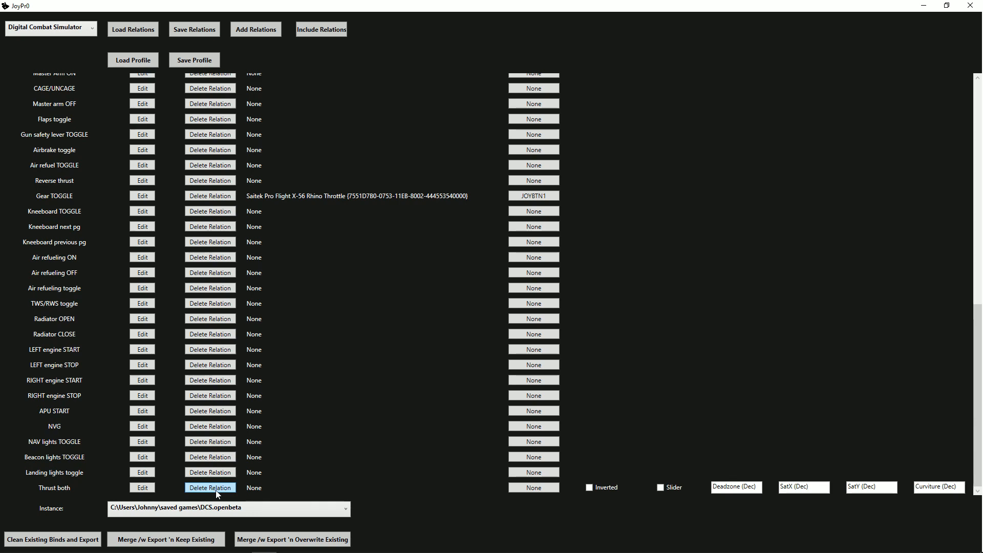
- Save the current bindings in the JoyPro folder as a profile named "profile"
scroll(285, 406, "up", 15)
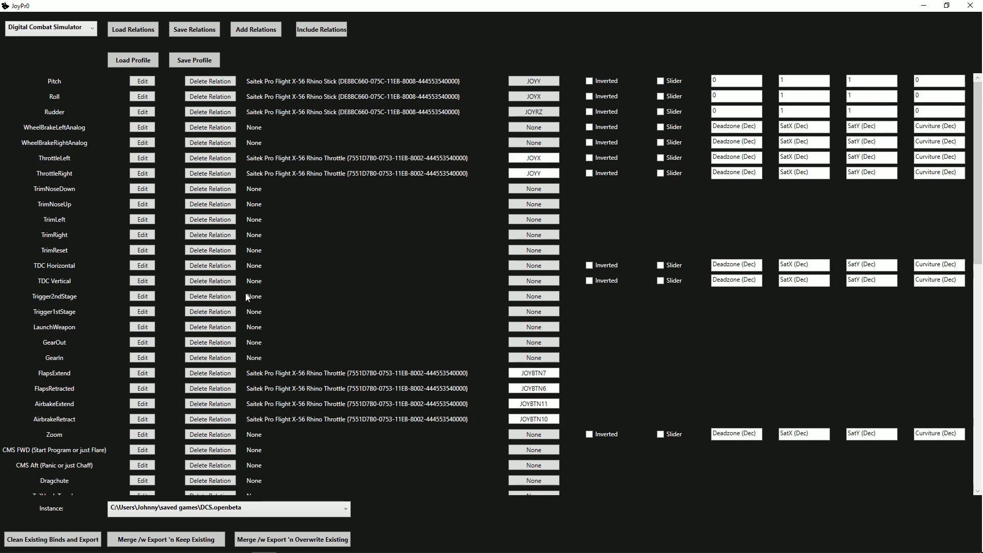
left_click(194, 61)
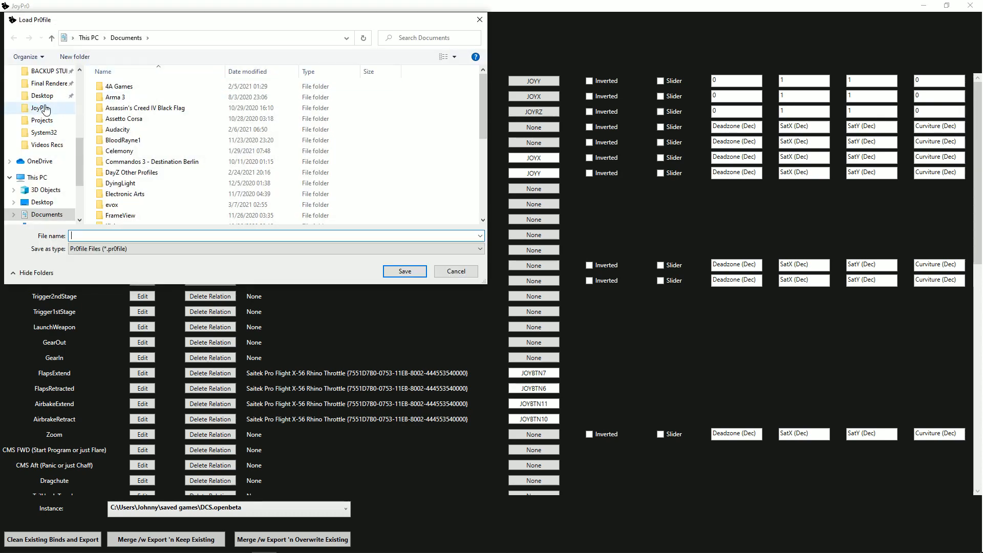
left_click(45, 109)
left_click(163, 236)
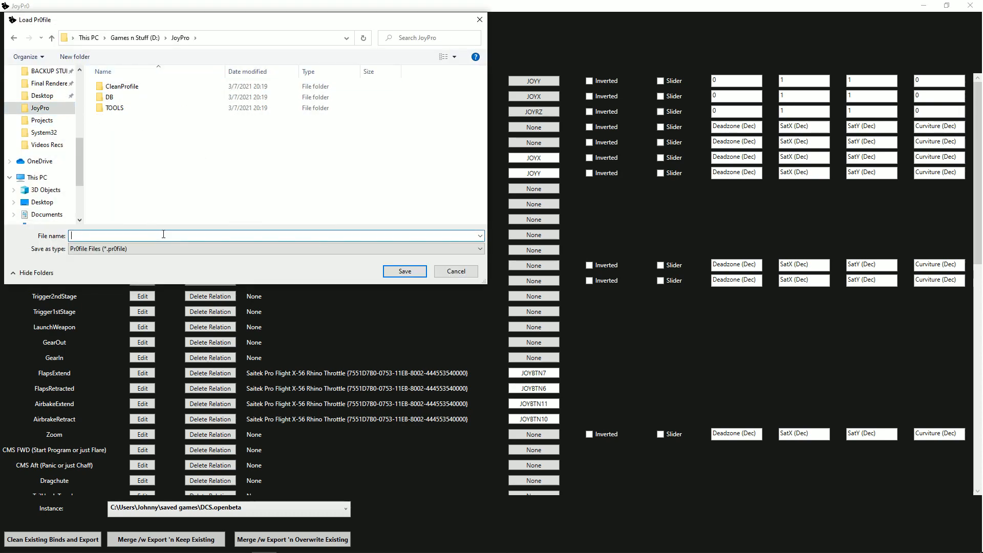
type("profile")
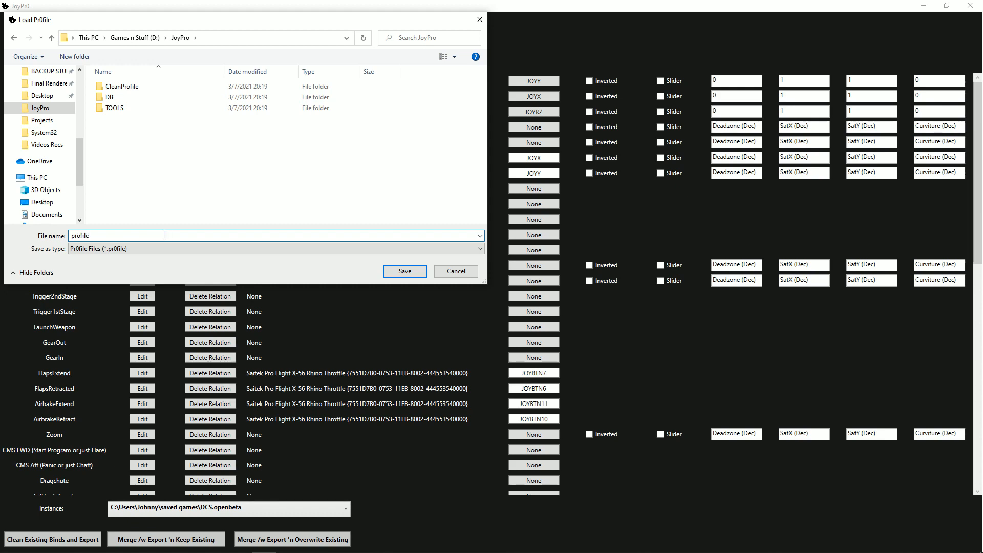
key("Return")
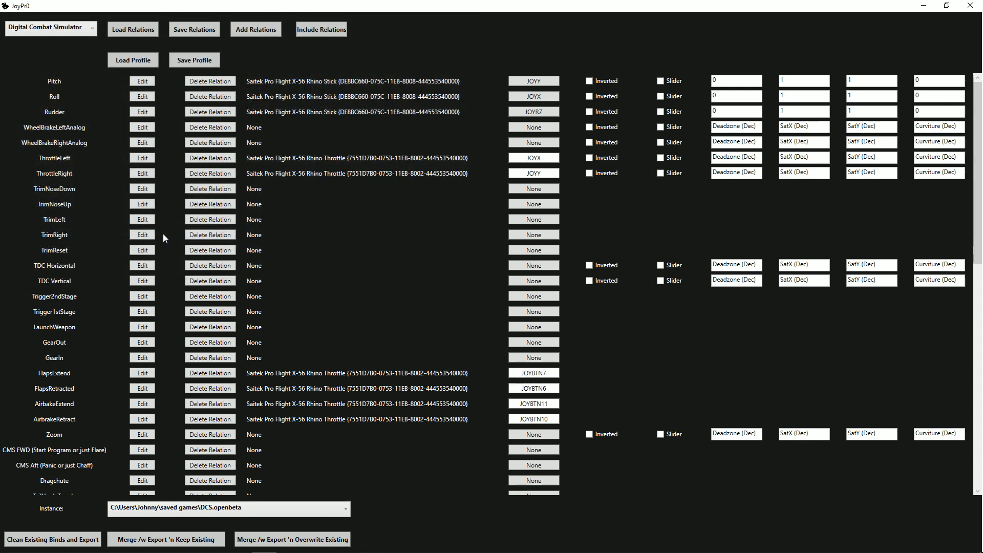
- Close JoyPro, relaunch it from the JoyPro folder and reposition its window
left_click(970, 5)
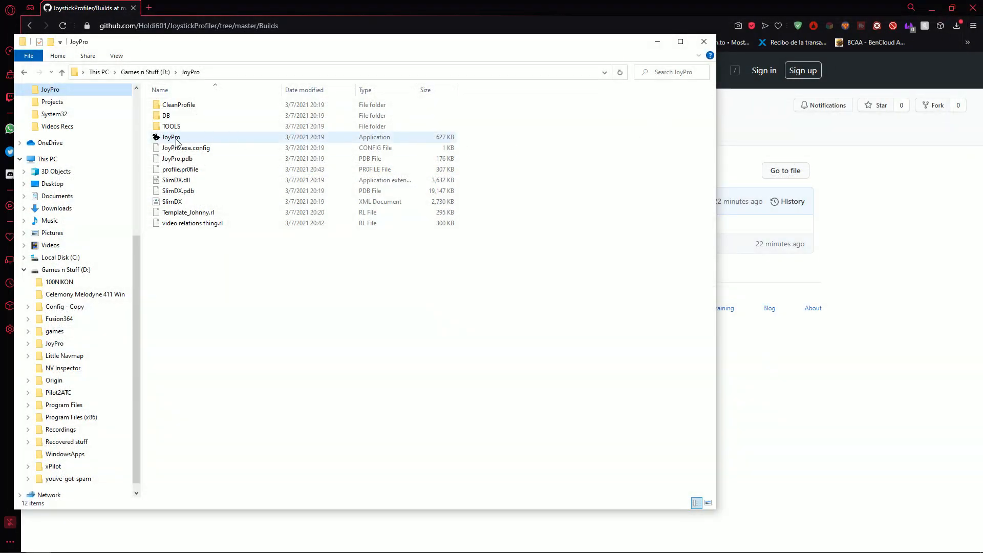
double_click(177, 140)
left_click(566, 320)
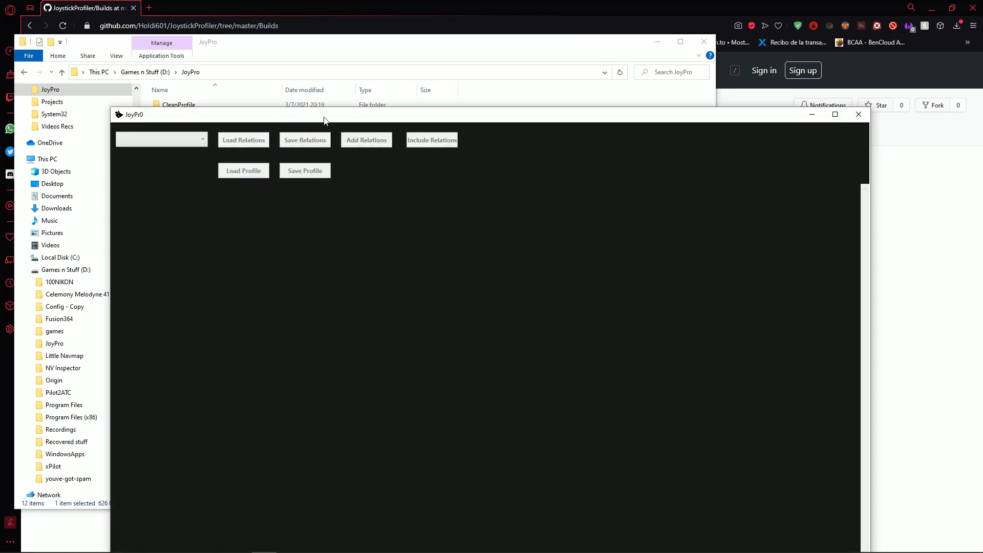
left_click_drag(325, 119, 299, 35)
- Select Digital Combat Simulator as the game with the DCS.openbeta instance, and maximize the window
left_click(176, 54)
left_click(148, 66)
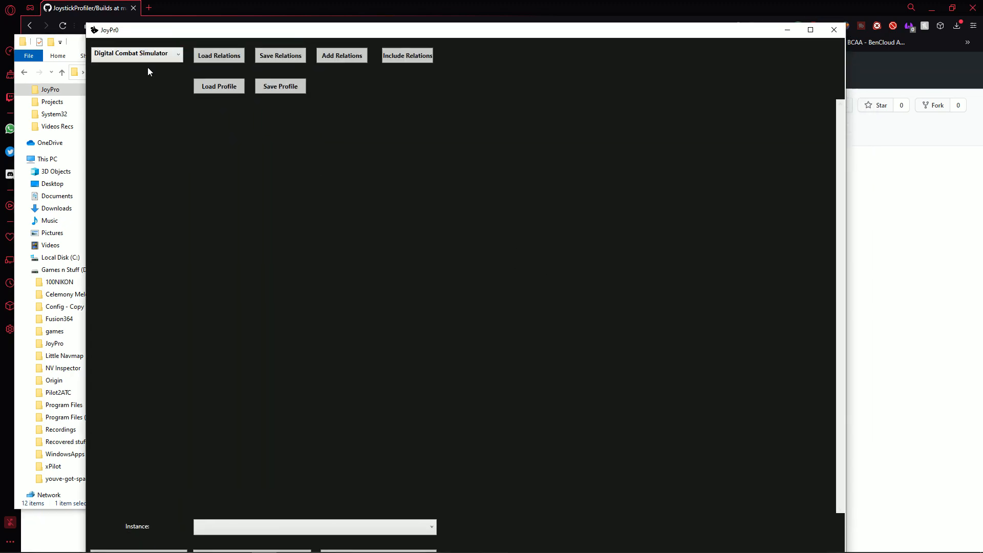
left_click(346, 526)
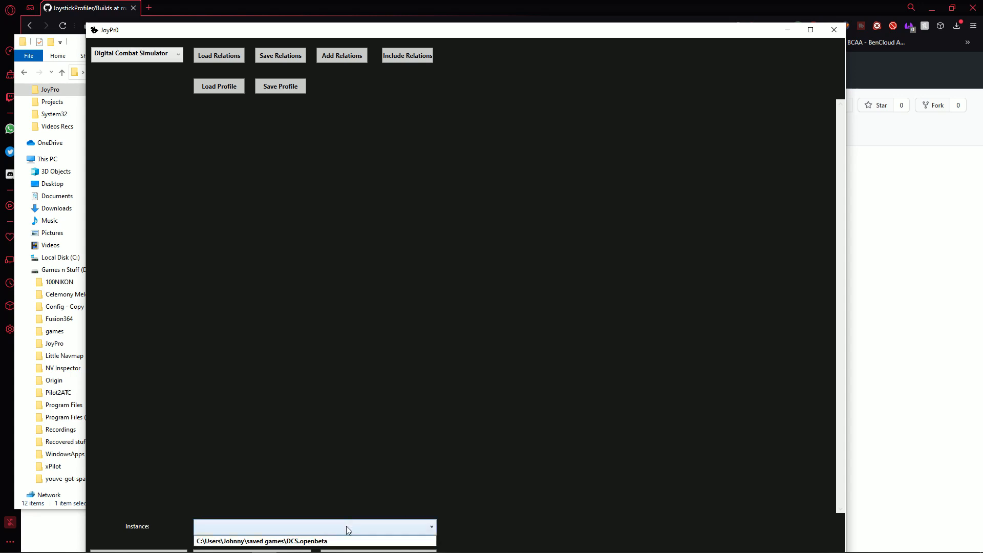
left_click(340, 541)
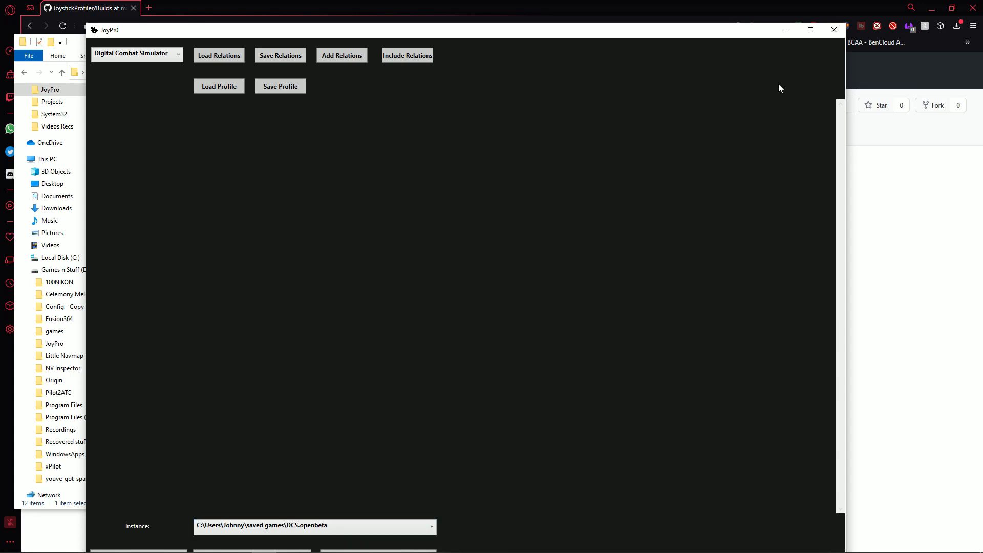
left_click(810, 29)
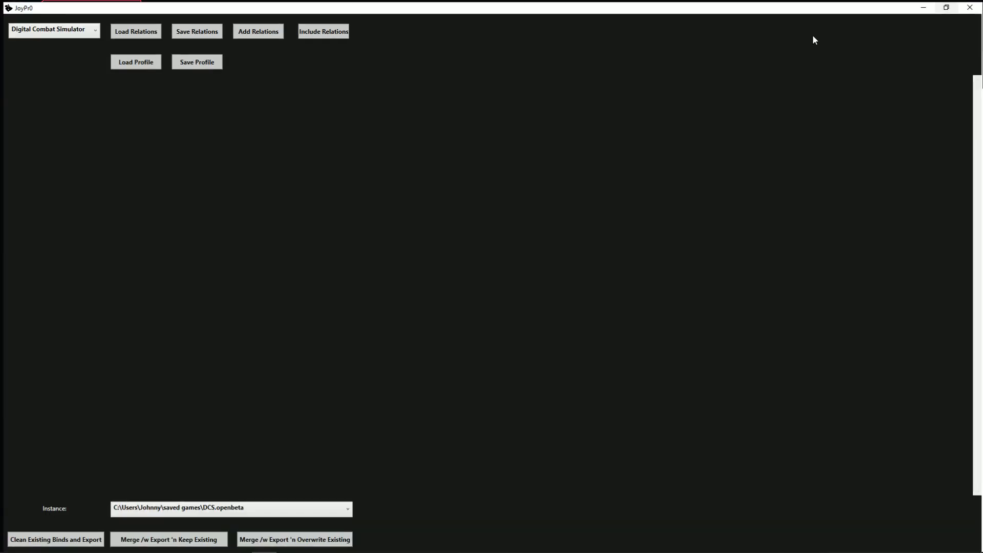
- Load the saved profile "profile.pr0file" from the JoyPro folder
left_click(121, 66)
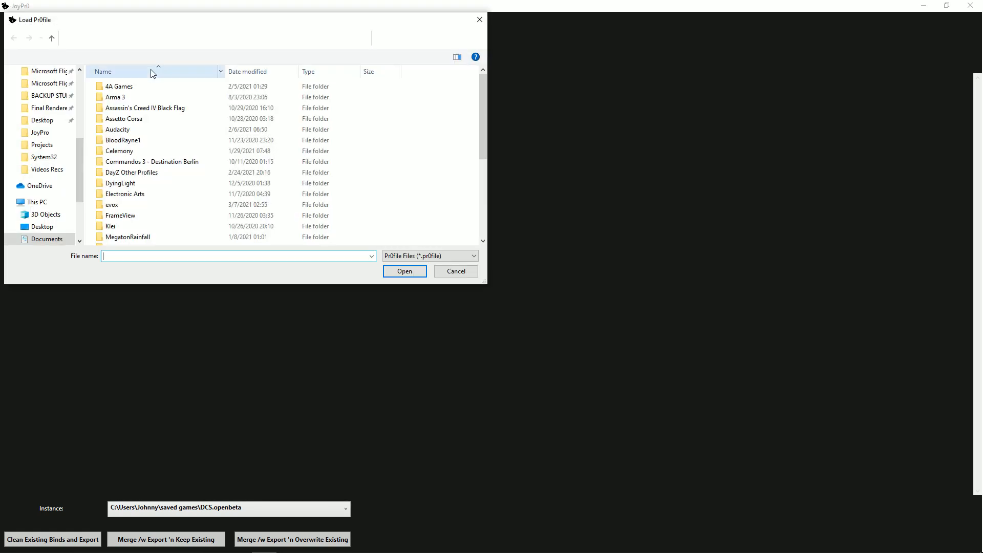
left_click(45, 132)
left_click(128, 121)
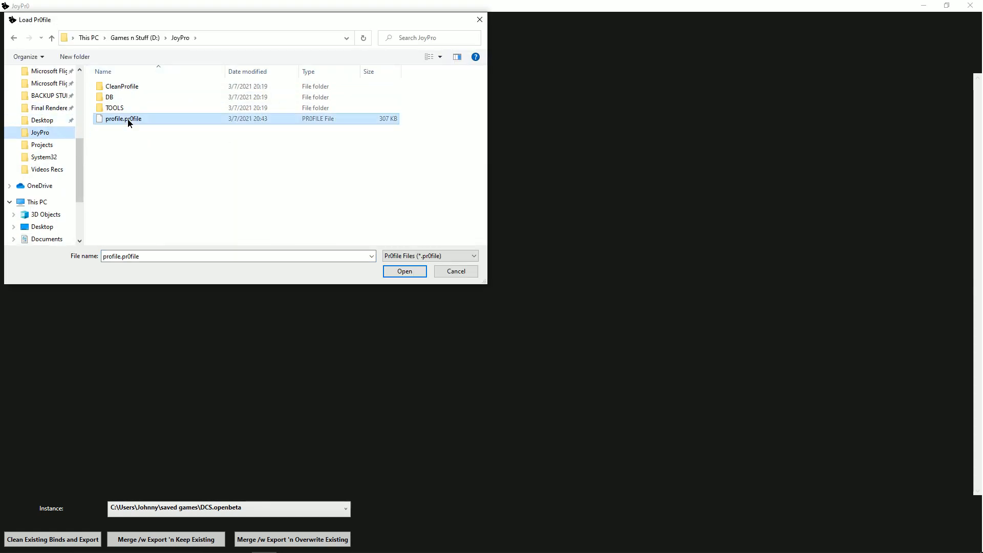
double_click(128, 120)
- Check the loaded bindings, clean the existing DCS binds and export the profile to the DCS.openbeta instance
scroll(330, 249, "down", 15)
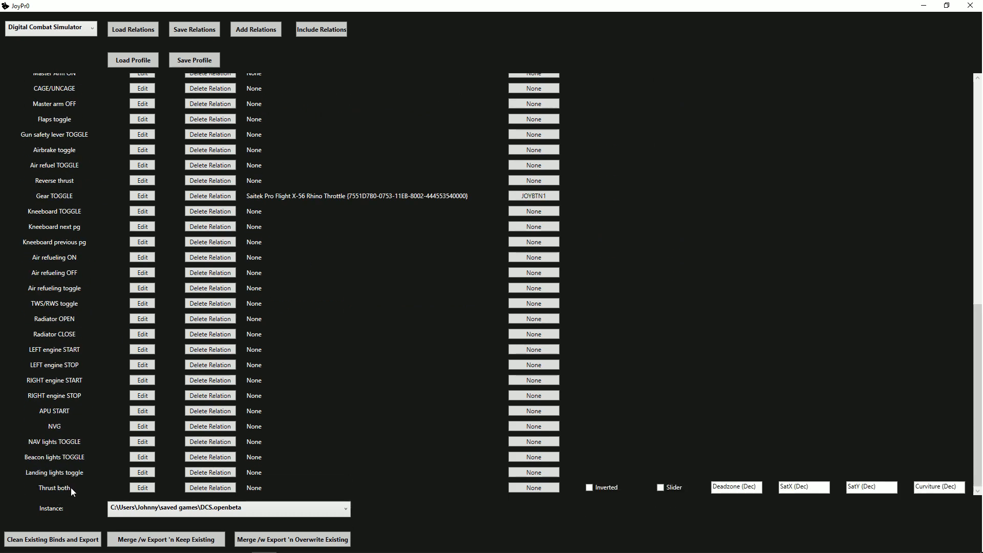
scroll(71, 488, "up", 15)
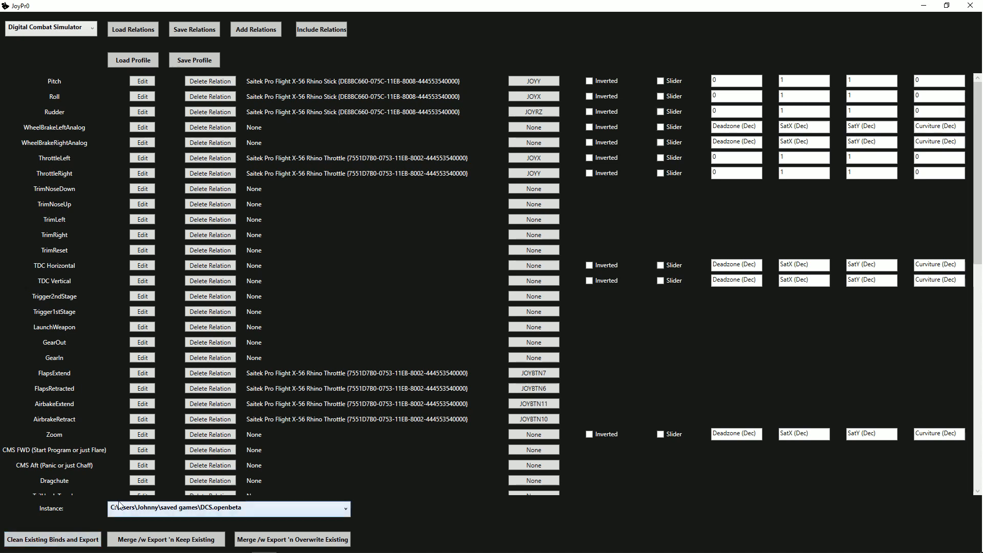
left_click(44, 544)
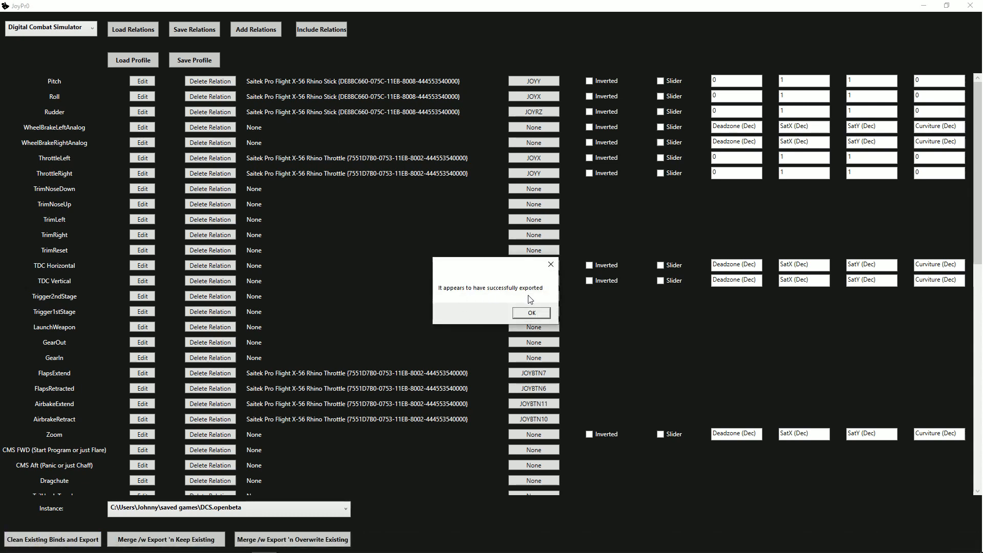
left_click(532, 313)
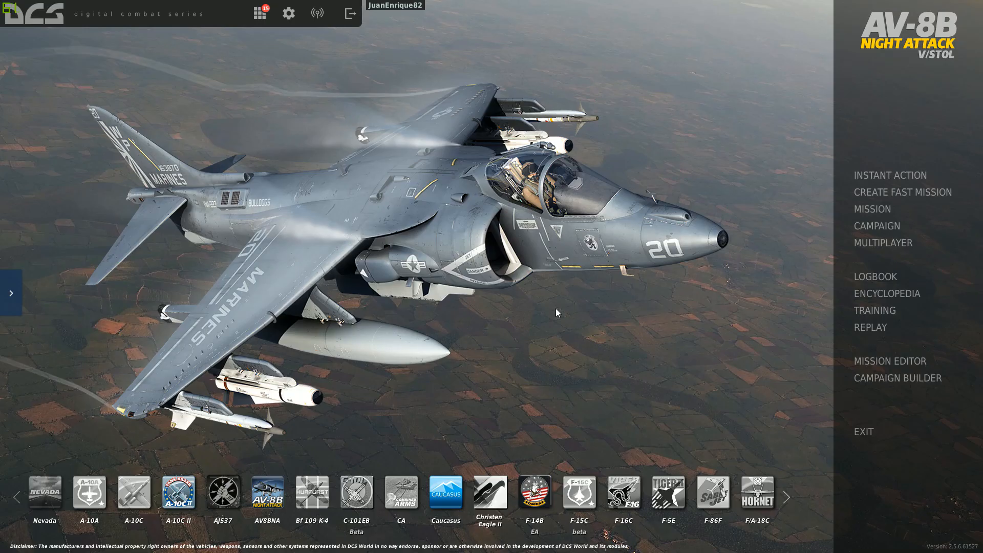
- Switch to DCS World, open its control options and check the A-10C II Real axis commands
left_click(289, 19)
left_click(308, 108)
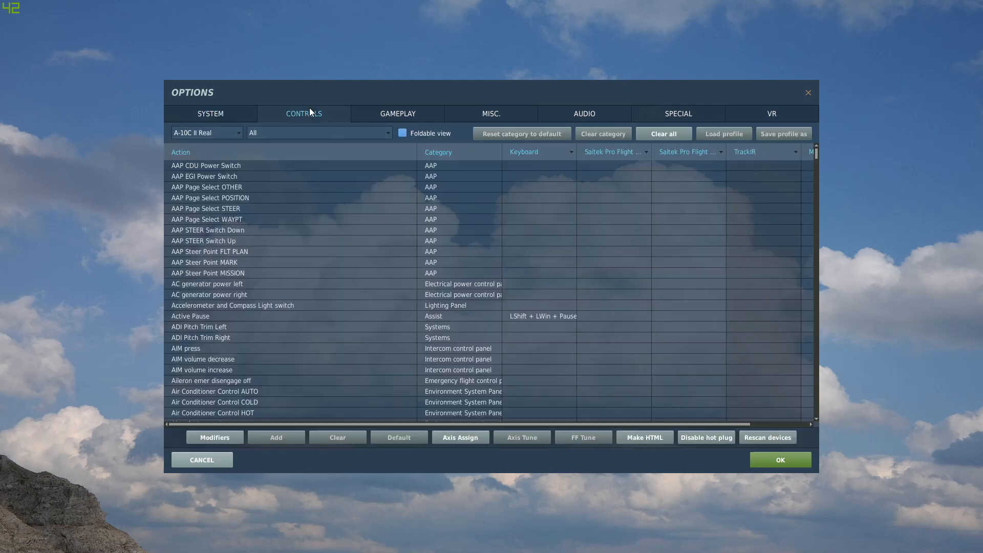
left_click(315, 135)
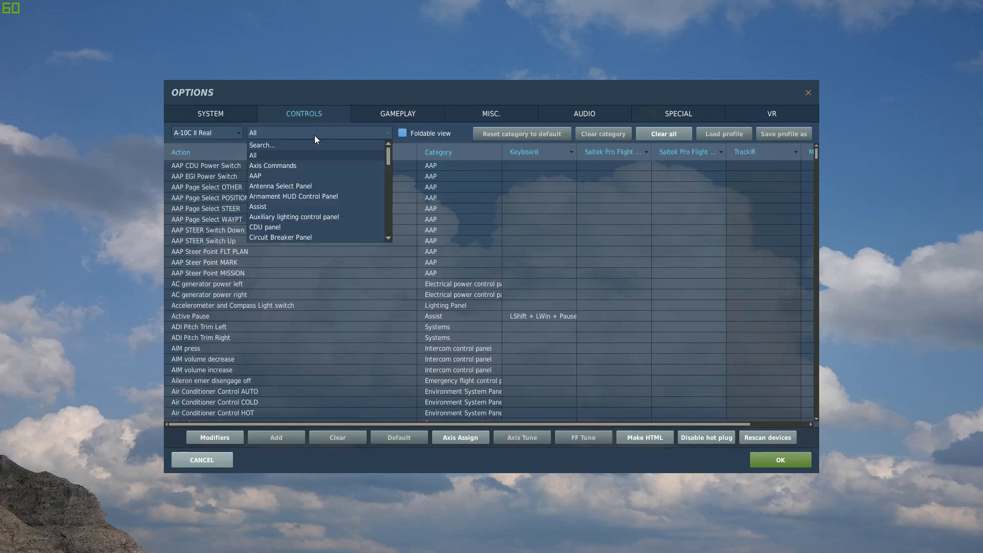
left_click(298, 165)
scroll(644, 265, "down", 2)
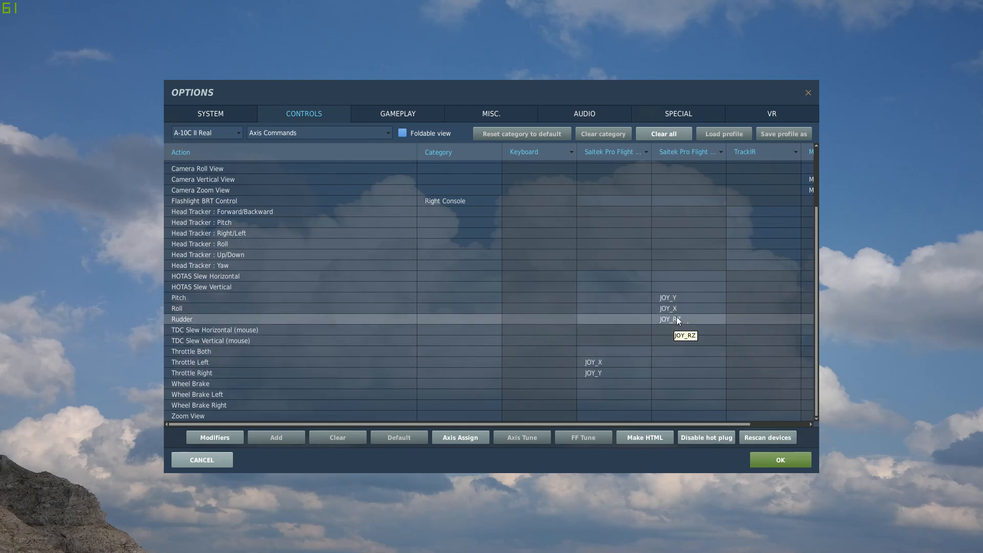
- Check the axis command assignments for the AV8BNA aircraft
left_click(207, 135)
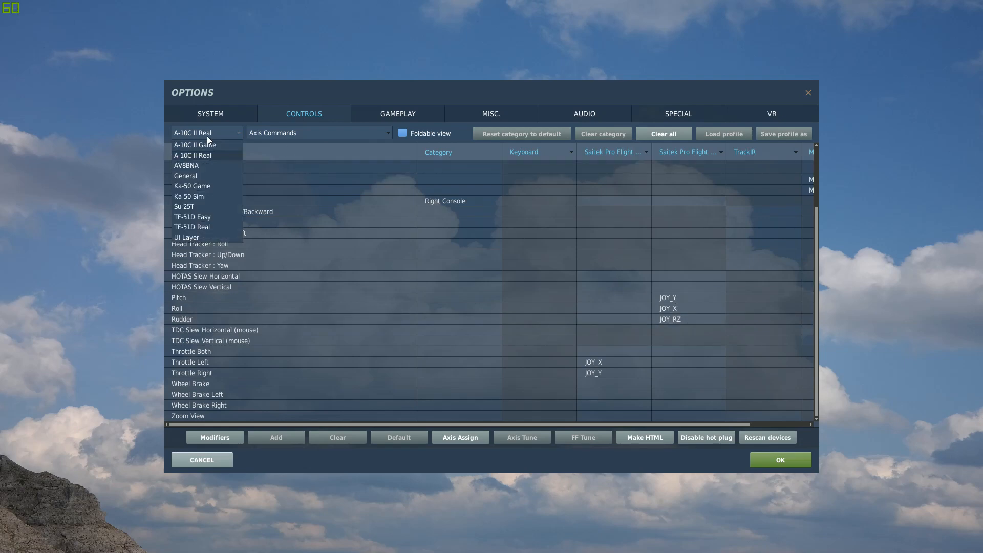
left_click(205, 165)
left_click(303, 134)
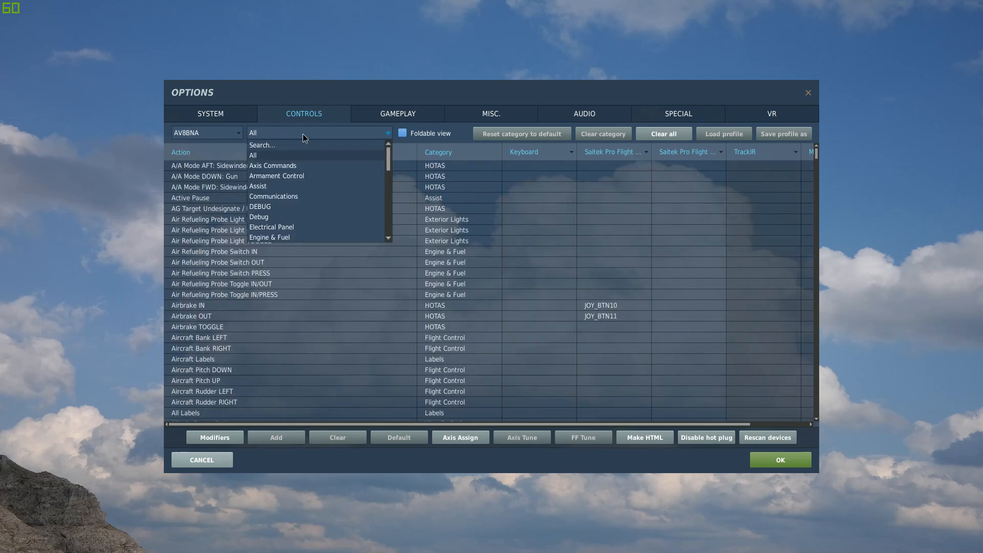
left_click(298, 167)
scroll(604, 266, "down", 1)
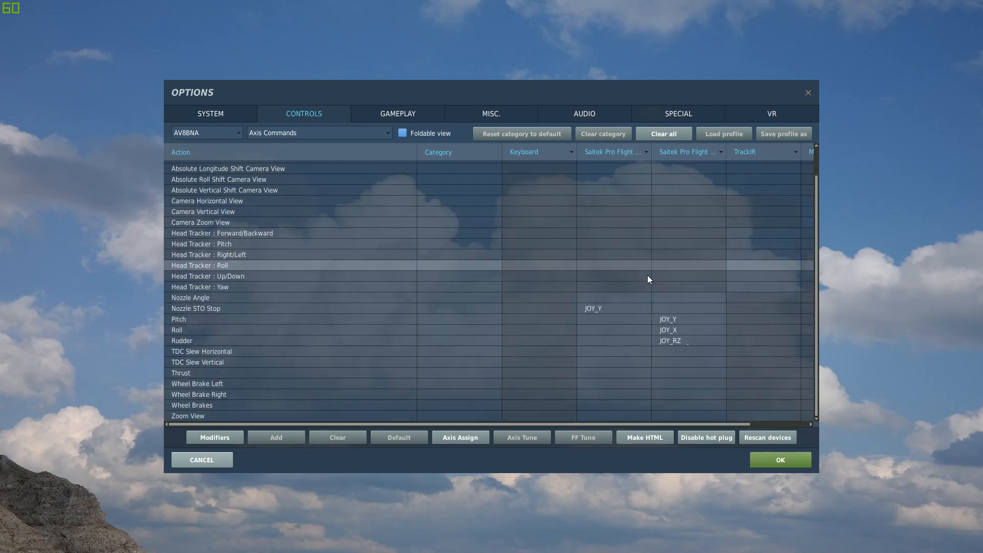
scroll(687, 353, "up", 1)
- Check the axis command assignments for the Ka-50 Sim
left_click(214, 134)
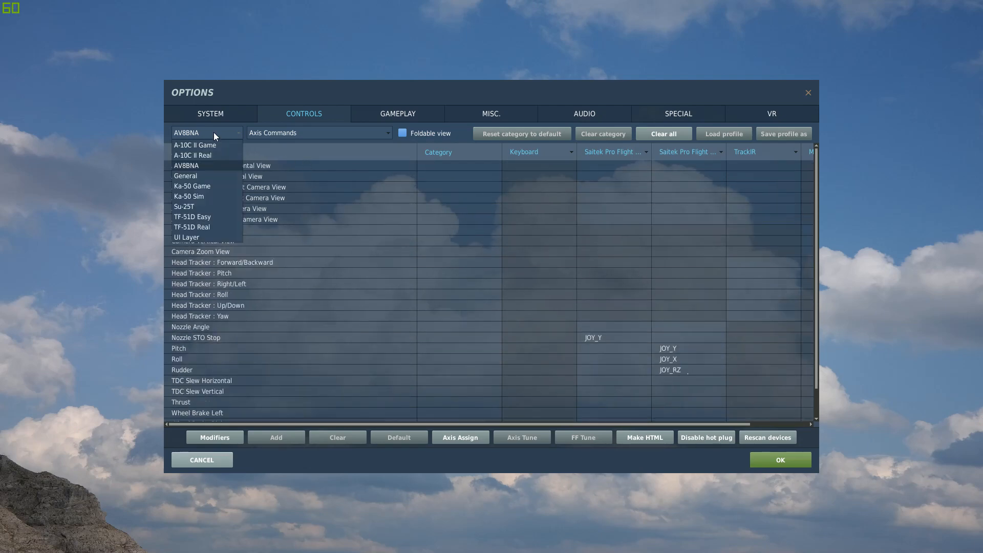
left_click(206, 195)
left_click(365, 132)
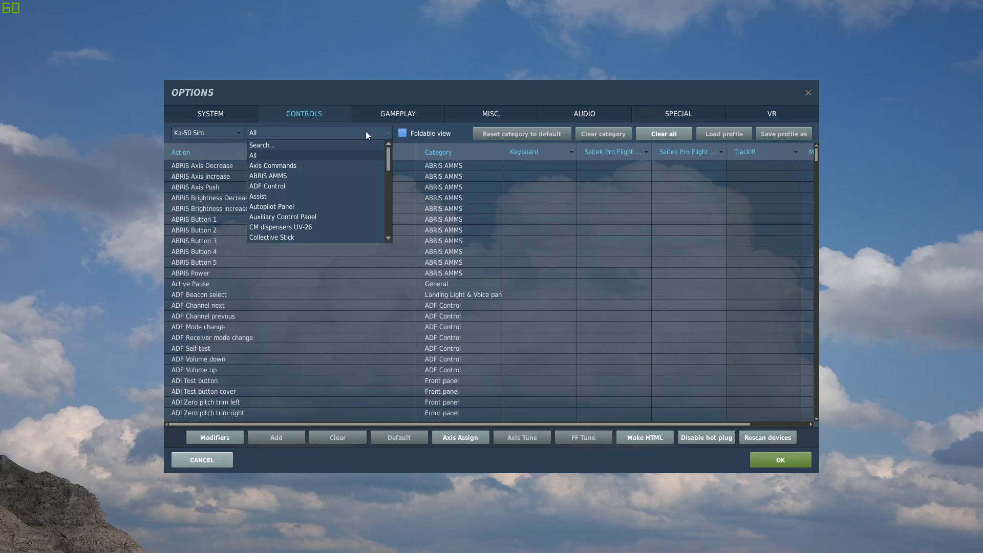
left_click(266, 166)
scroll(509, 271, "up", 2)
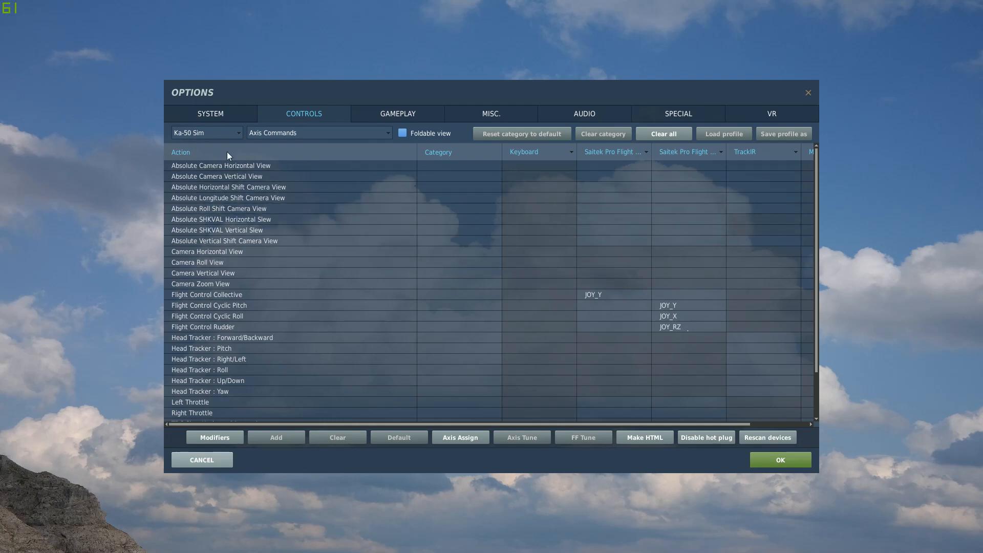
- Examine the full A-10C II Real command list for the flaps, speed brake and landing gear bindings, and accept the options
left_click(235, 134)
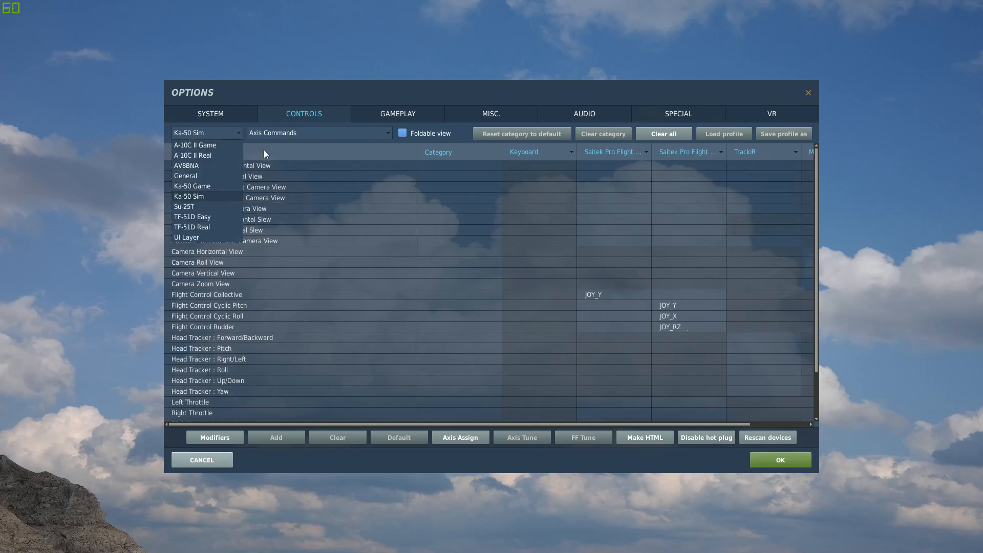
left_click(213, 156)
scroll(632, 253, "down", 20)
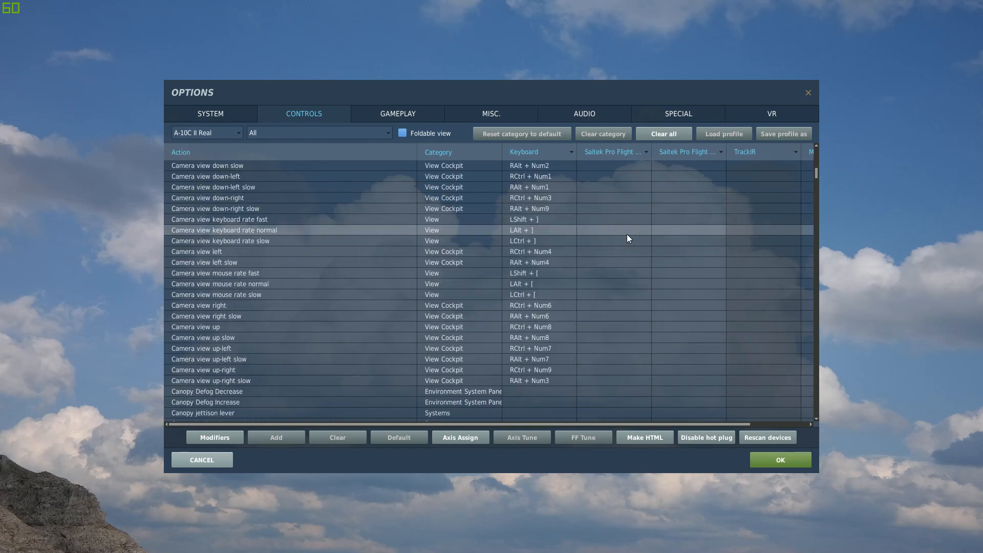
scroll(626, 232, "down", 20)
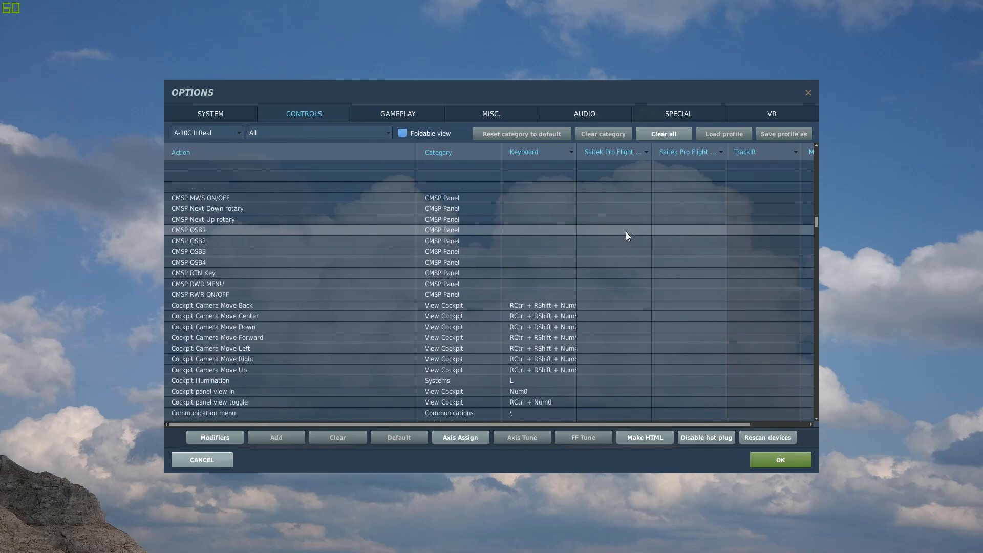
scroll(626, 232, "up", 4)
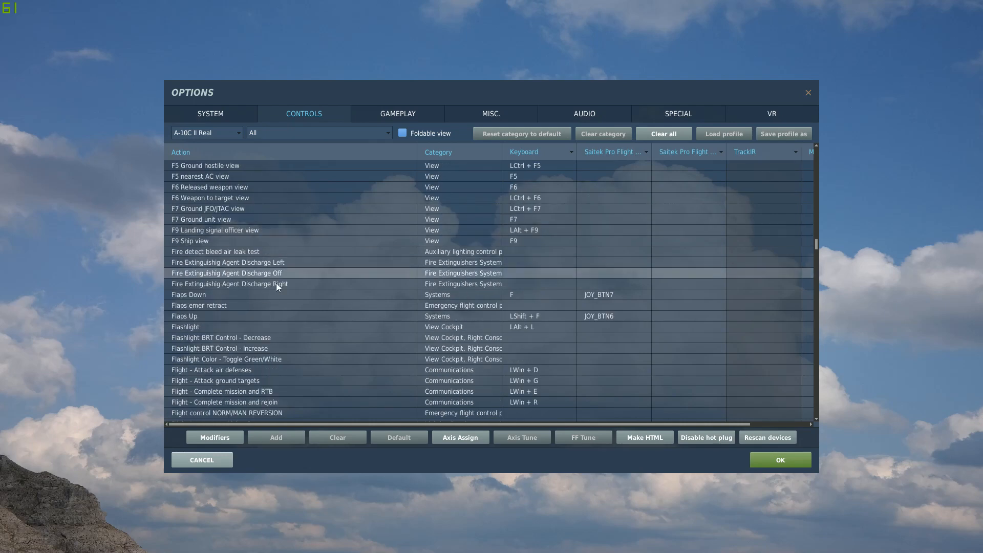
scroll(560, 268, "down", 20)
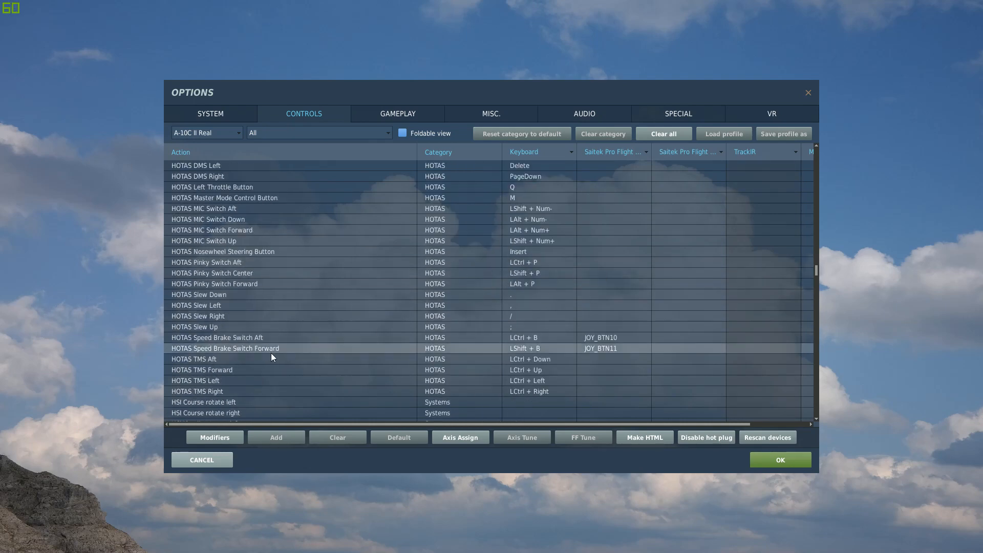
scroll(533, 290, "down", 20)
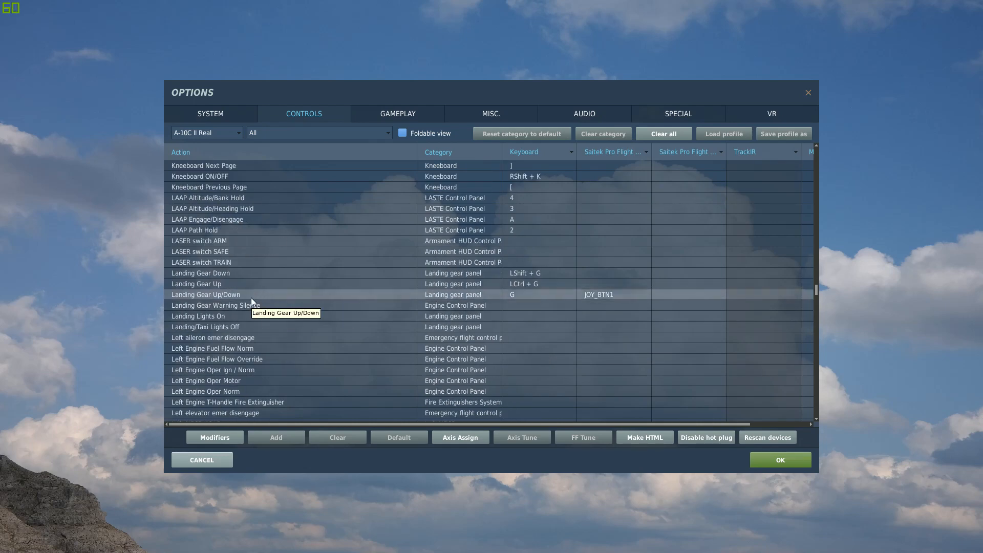
scroll(574, 291, "down", 8)
scroll(573, 290, "up", 8)
scroll(572, 291, "down", 20)
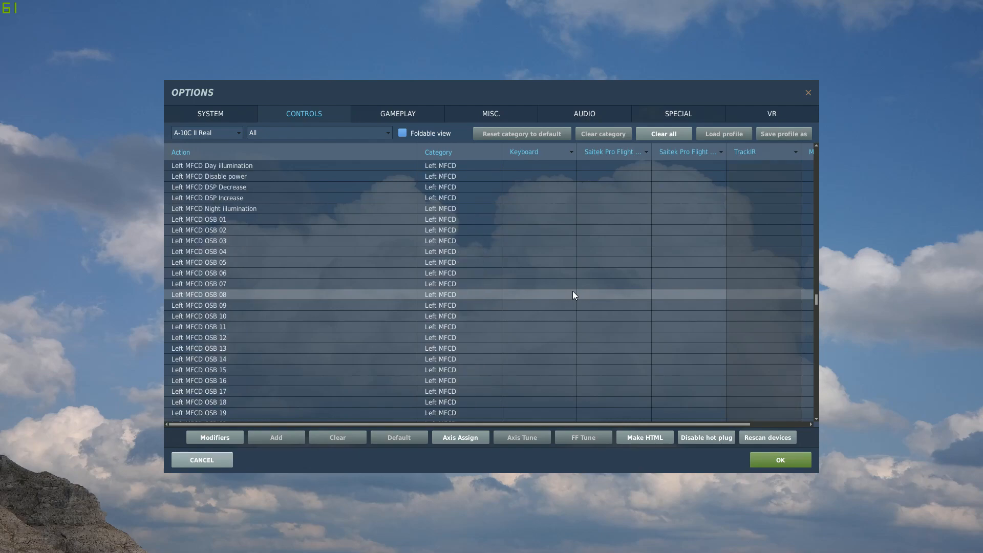
scroll(573, 295, "down", 20)
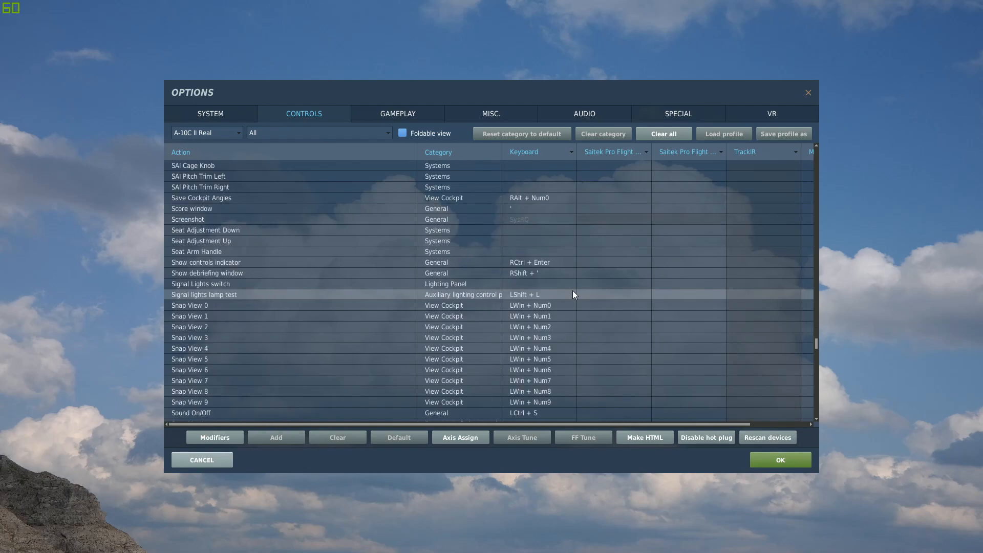
scroll(571, 289, "down", 20)
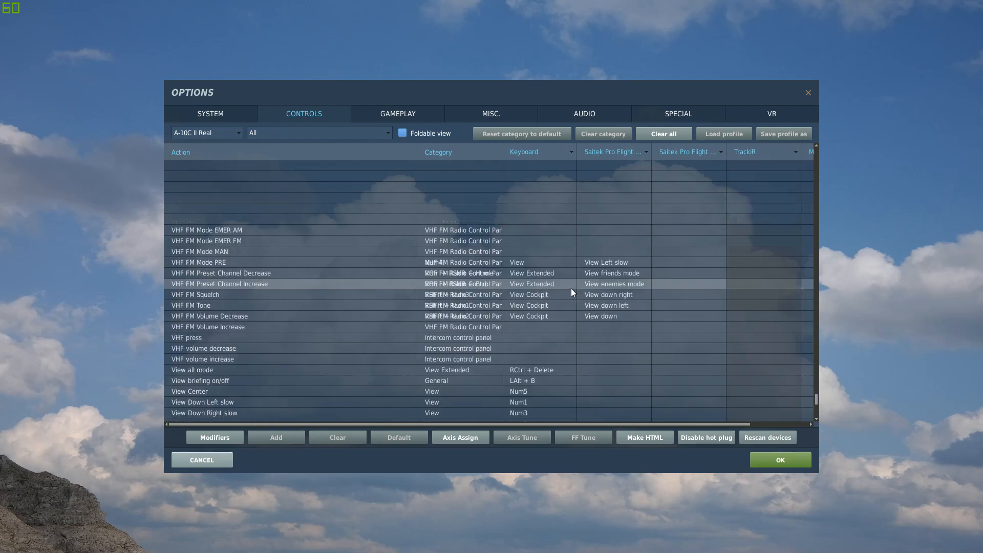
left_click(788, 461)
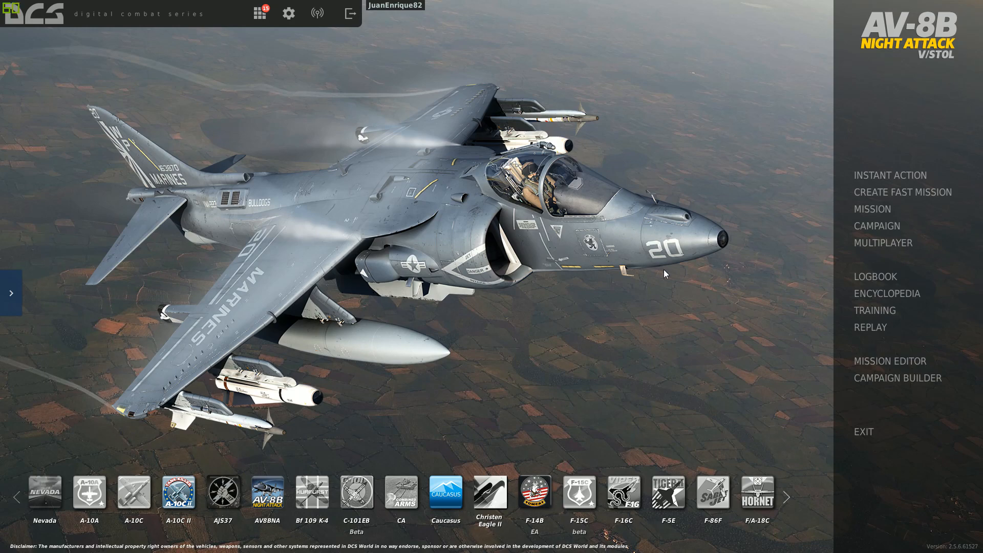
- Start the A-10C II Takeoff instant action mission on the Caucasus map and view it from the cockpit
left_click(879, 175)
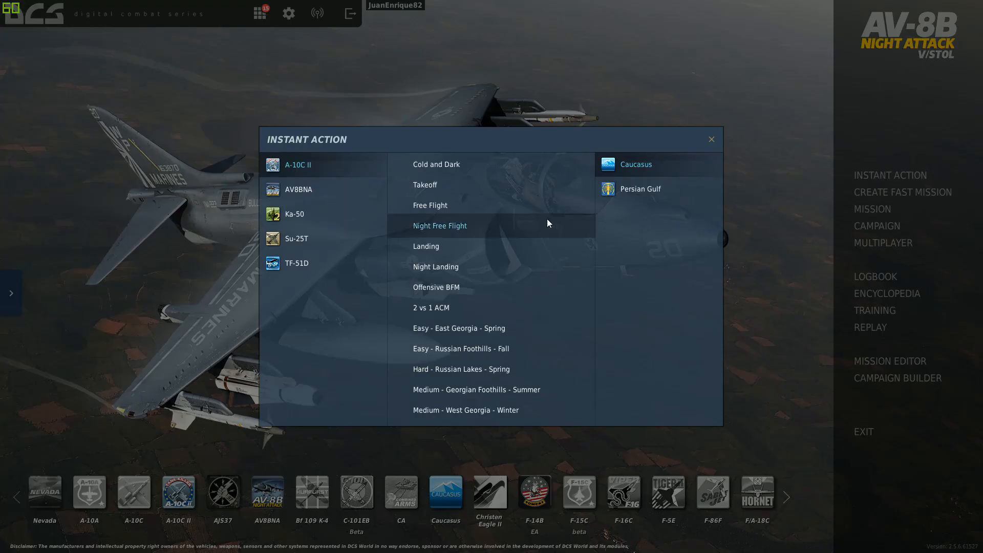
left_click(443, 190)
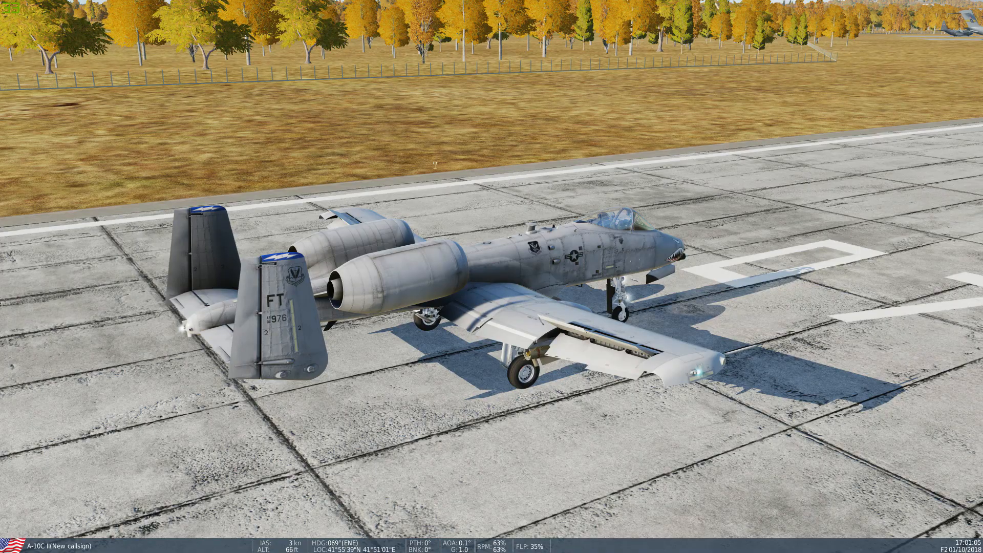
key("F1")
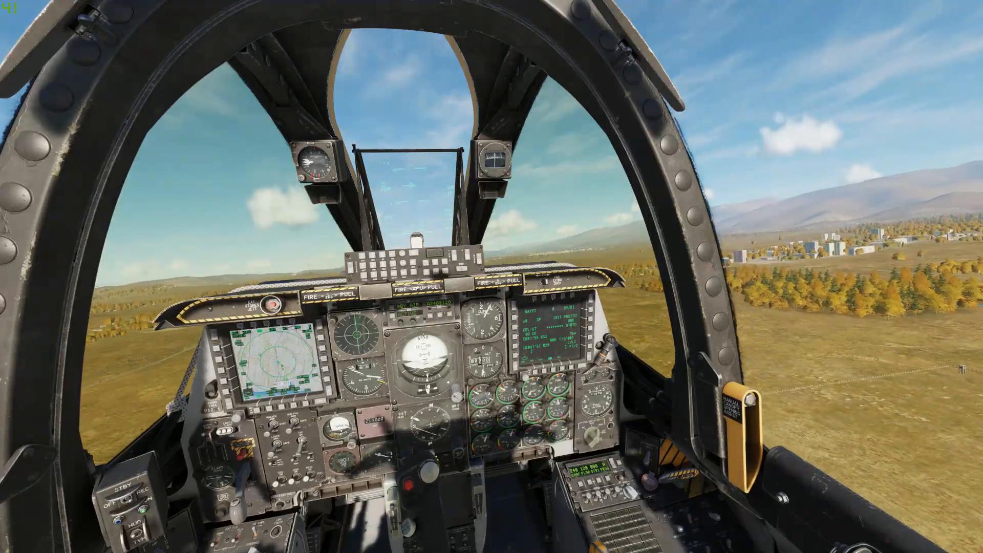
- Pause the mission and open the in-flight control adjustments
key("Escape")
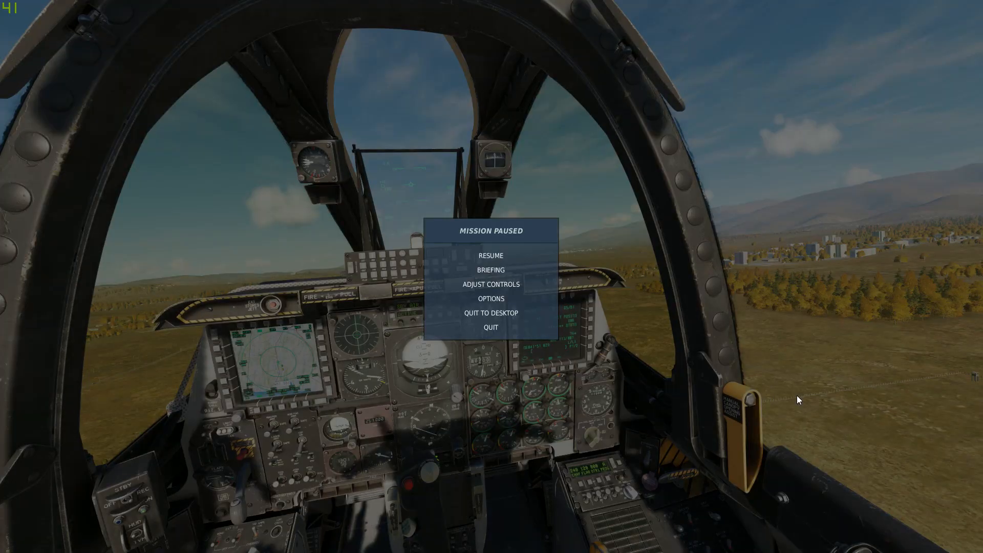
left_click(517, 284)
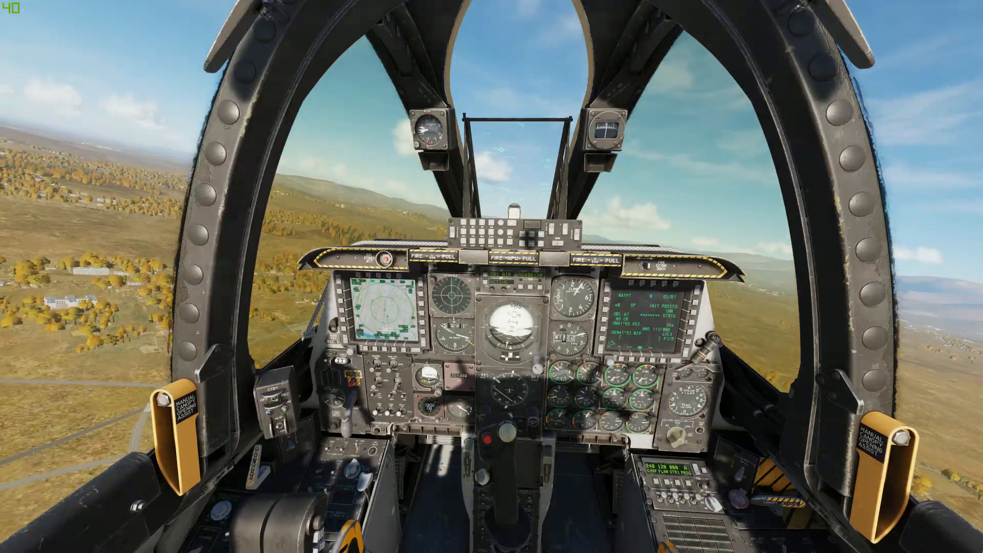
- Inspect the cockpit's flaps and gear area up close, and view the A-10C II in flight from external and fly-by cameras
scroll(491, 276, "up", 10)
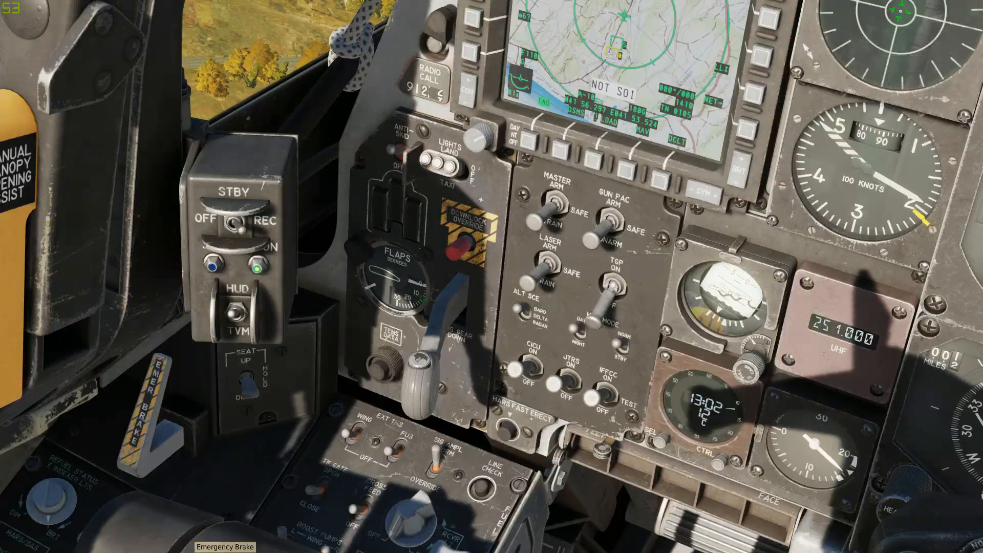
key("F2")
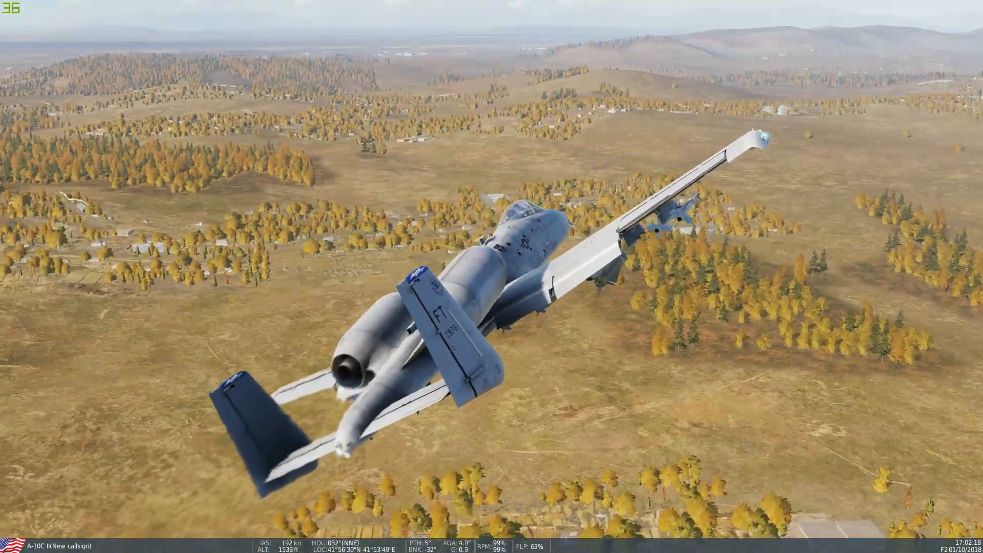
key("F1")
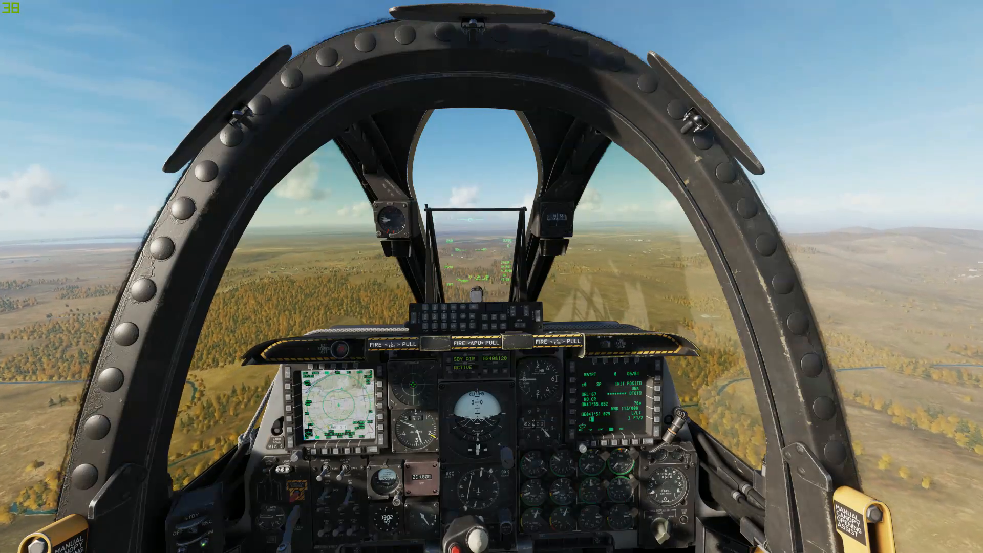
key("F2")
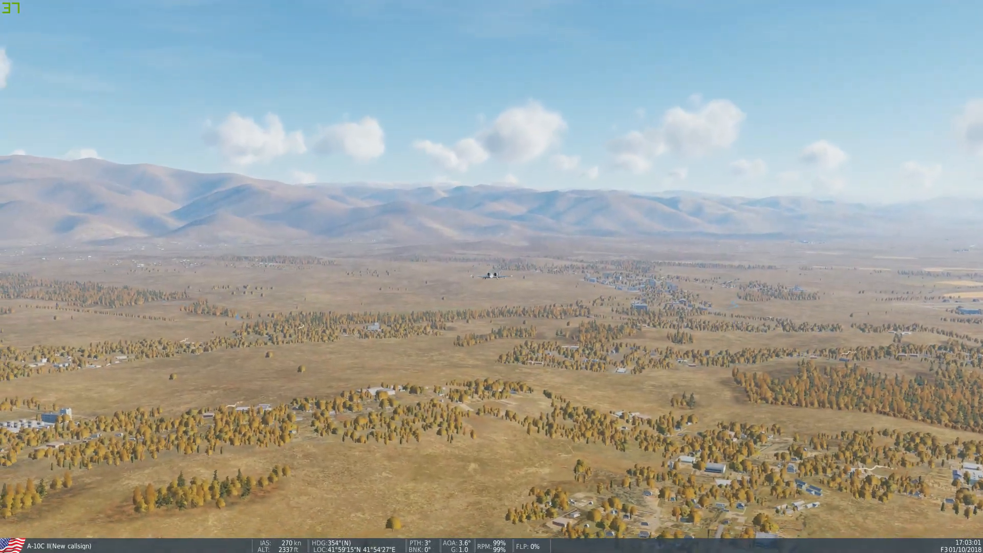